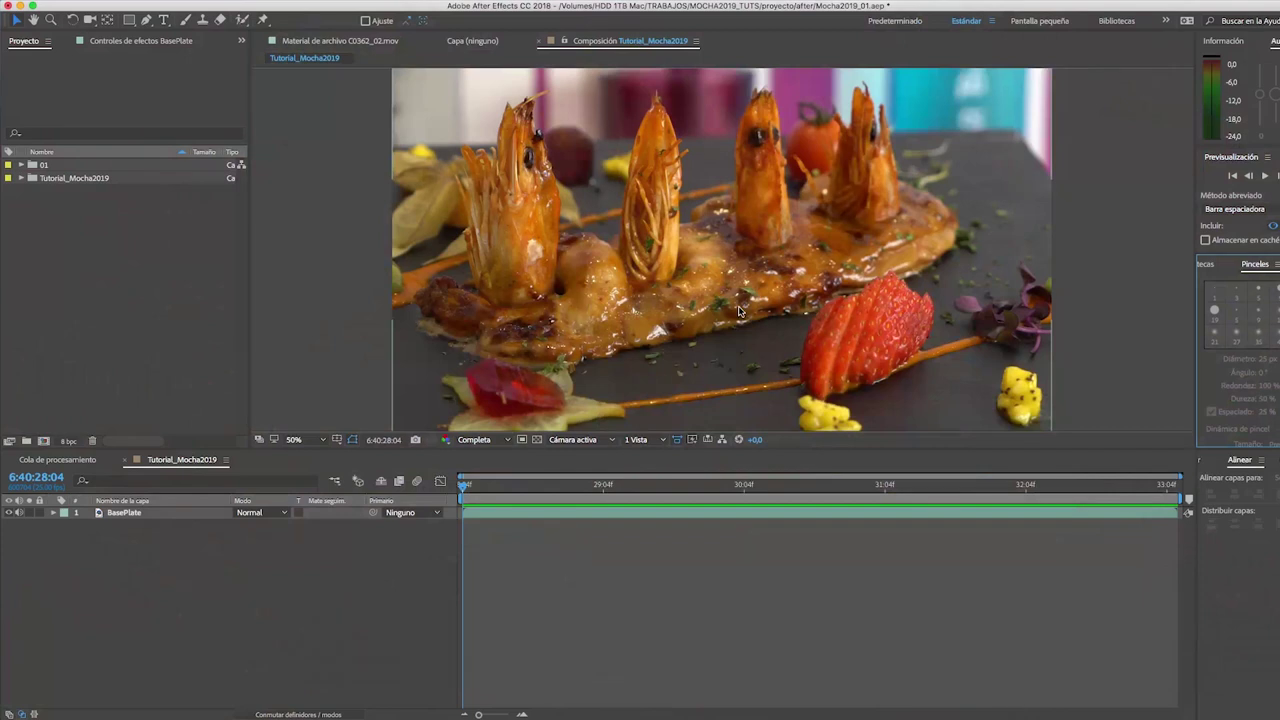
Select the BasePlate layer and preview the shrimp footage, then return to the start
left_click(125, 512)
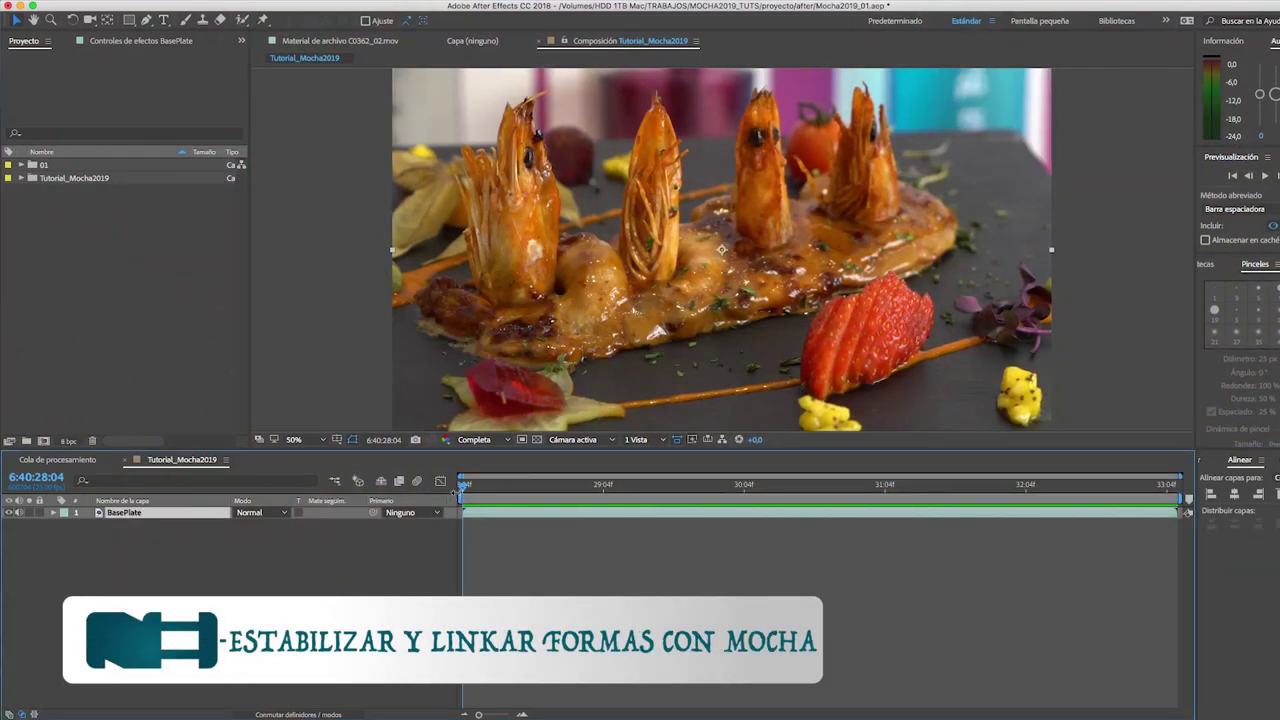
key("space")
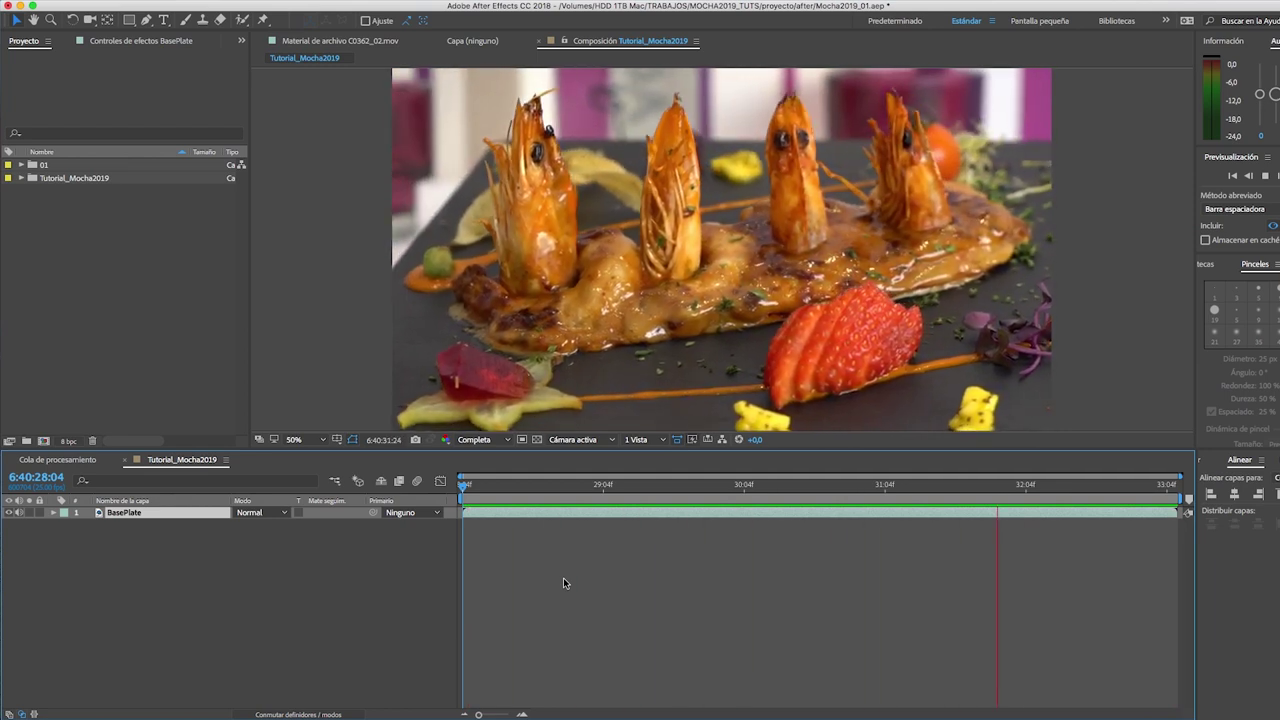
key("space")
left_click_drag(510, 498, 436, 493)
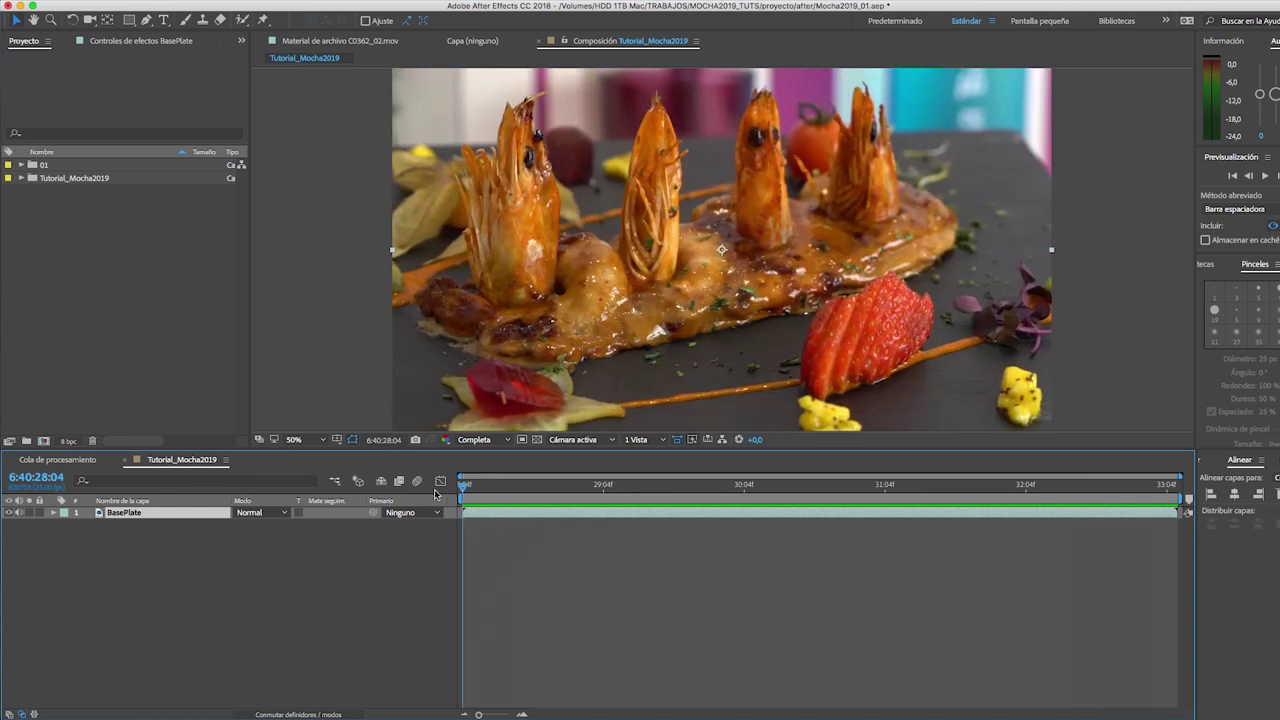
Apply the Boris FX Mocha Pro effect to BasePlate
left_click(326, 4)
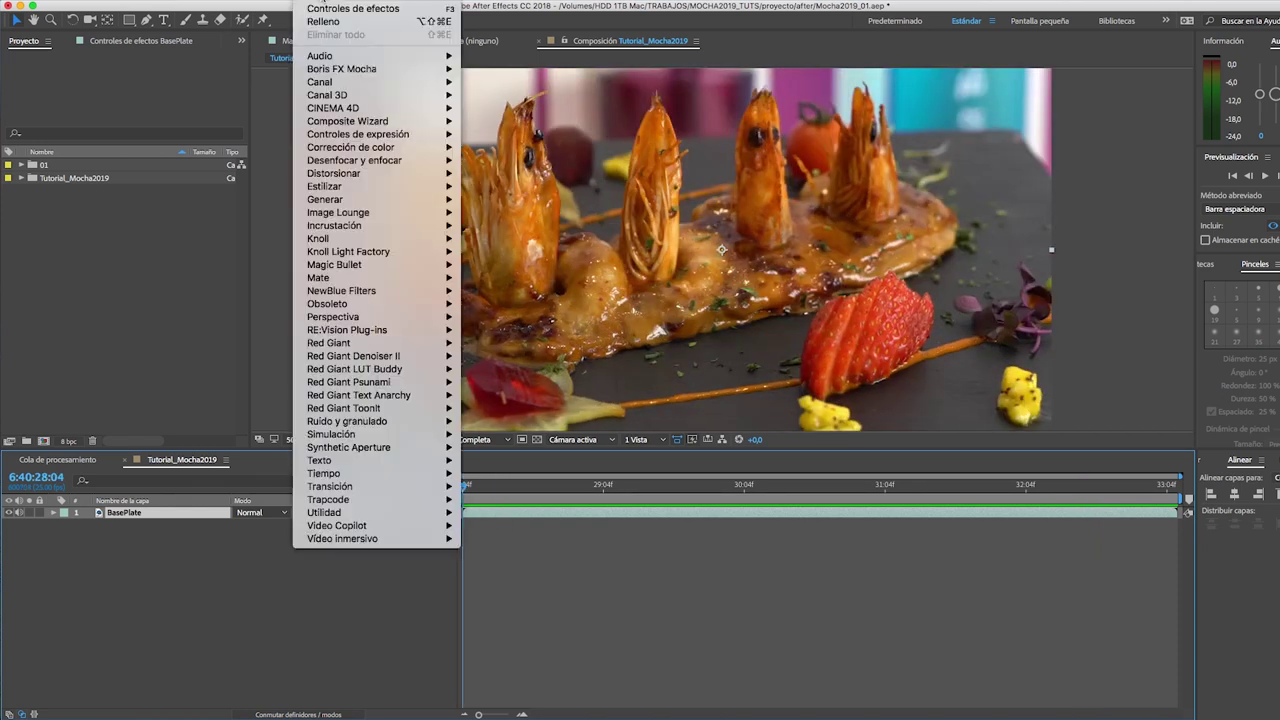
mouse_move(334, 71)
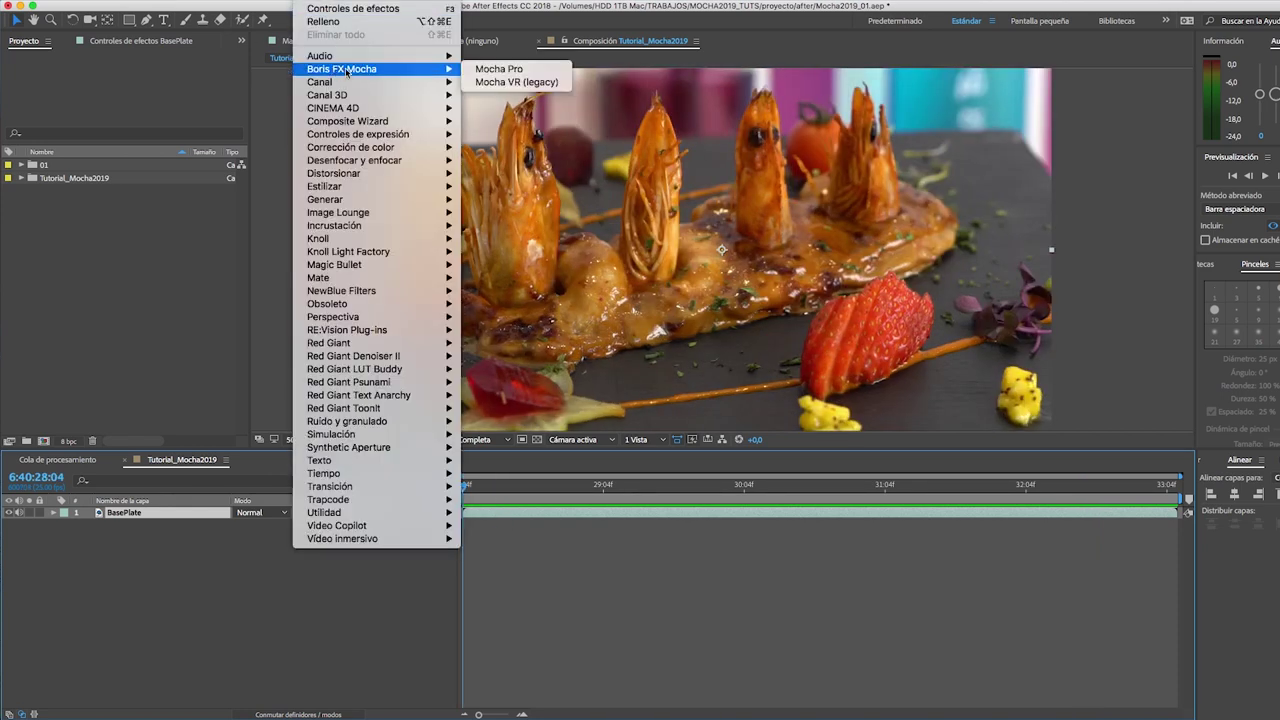
left_click(492, 69)
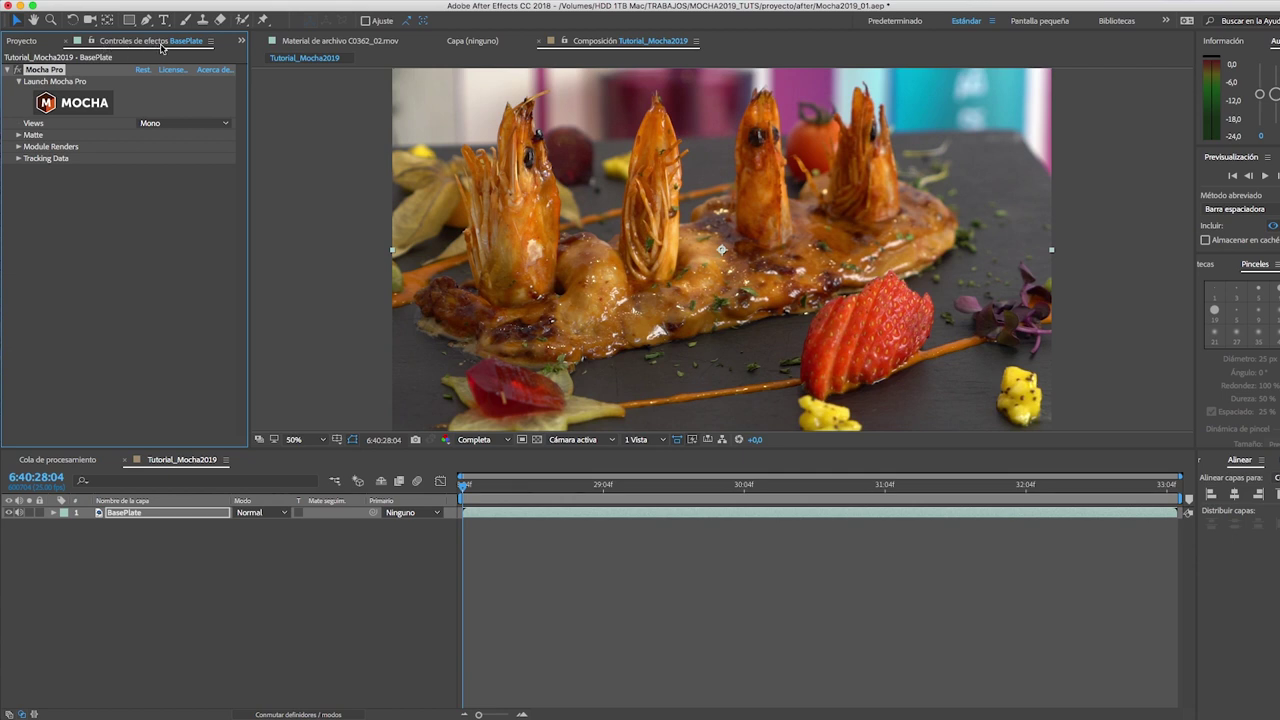
Launch the Mocha Pro interface and switch its workspace layout to Classic
left_click(64, 110)
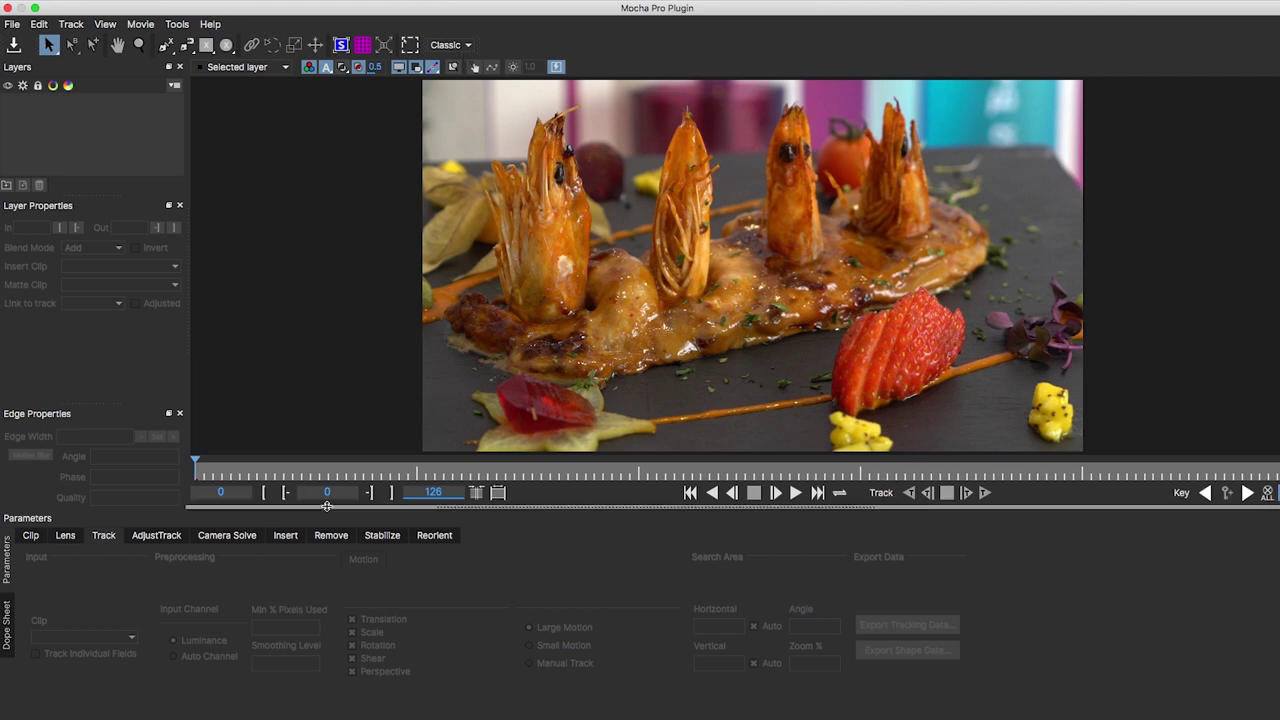
left_click(447, 43)
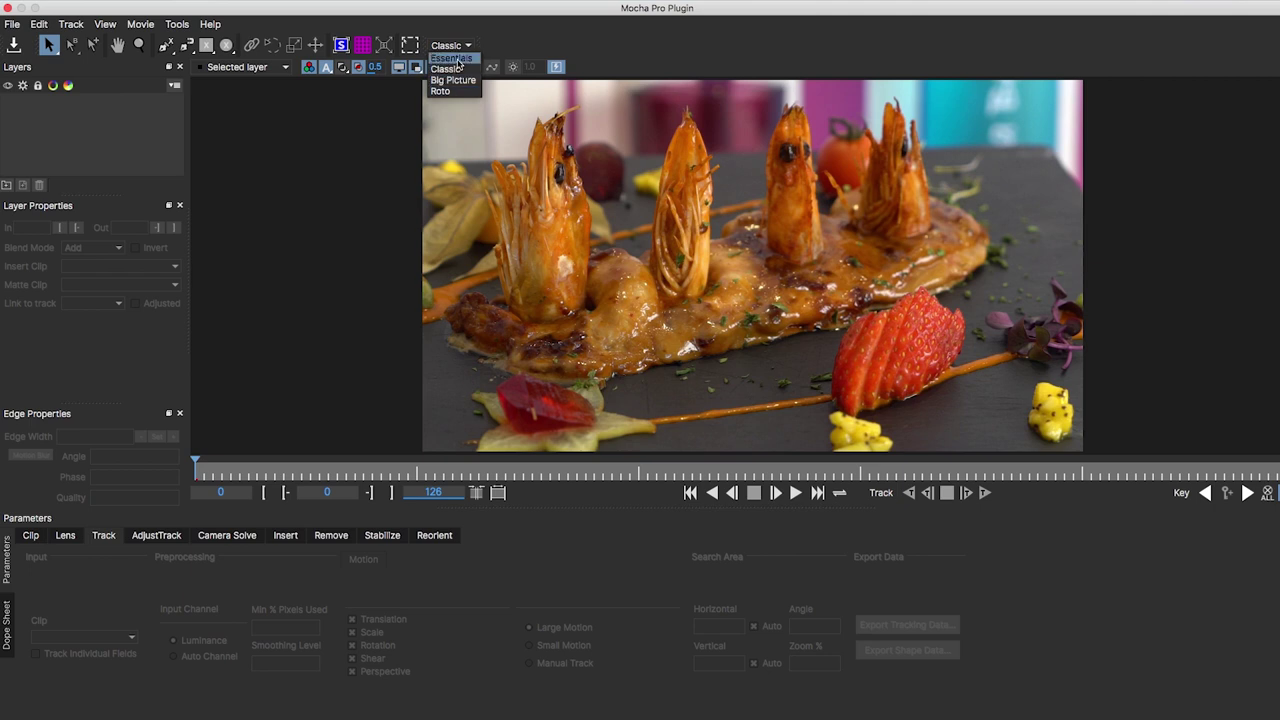
left_click(455, 69)
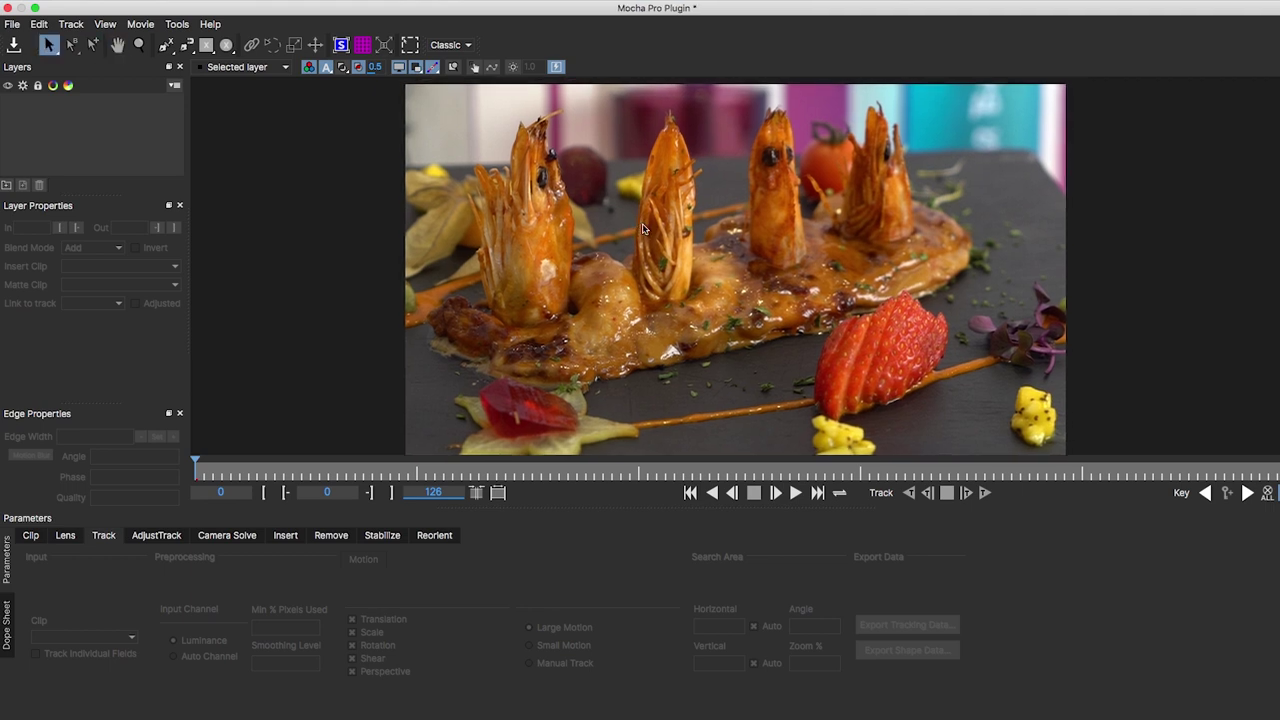
Draw a closed X-spline shape around the four shrimp heads on Layer 1
left_click(165, 44)
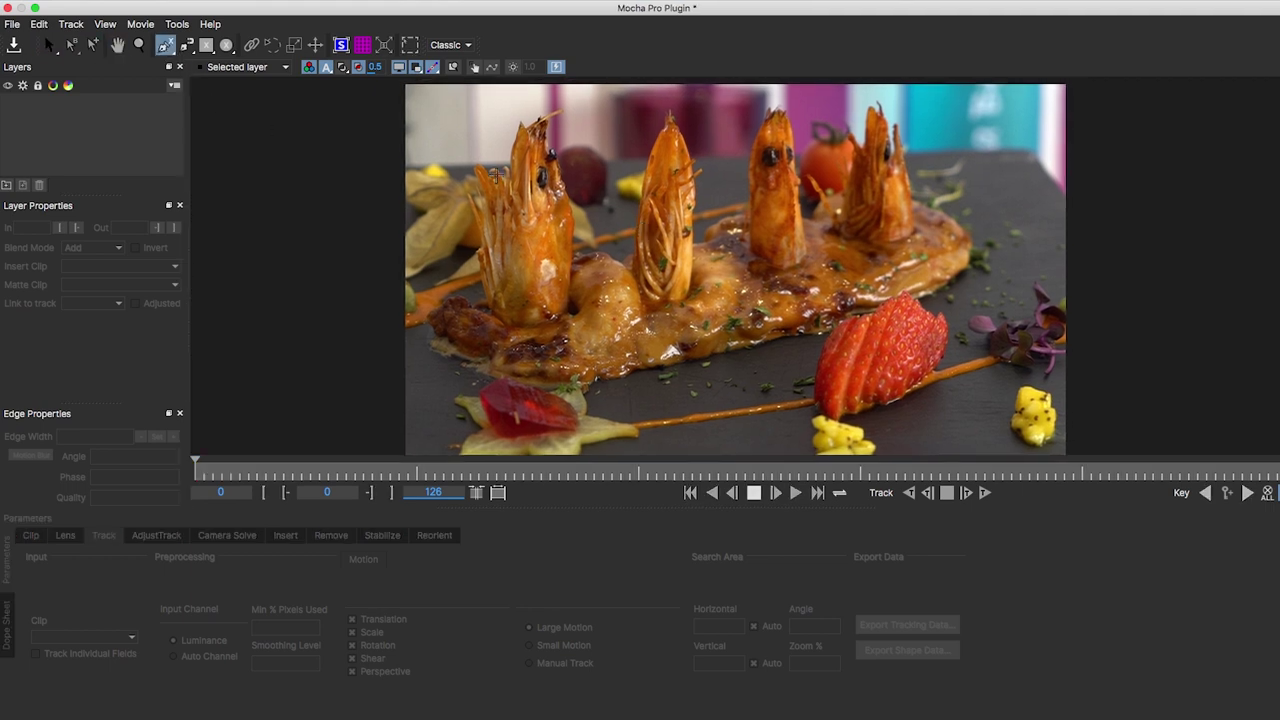
left_click(494, 172)
left_click(507, 332)
left_click(915, 240)
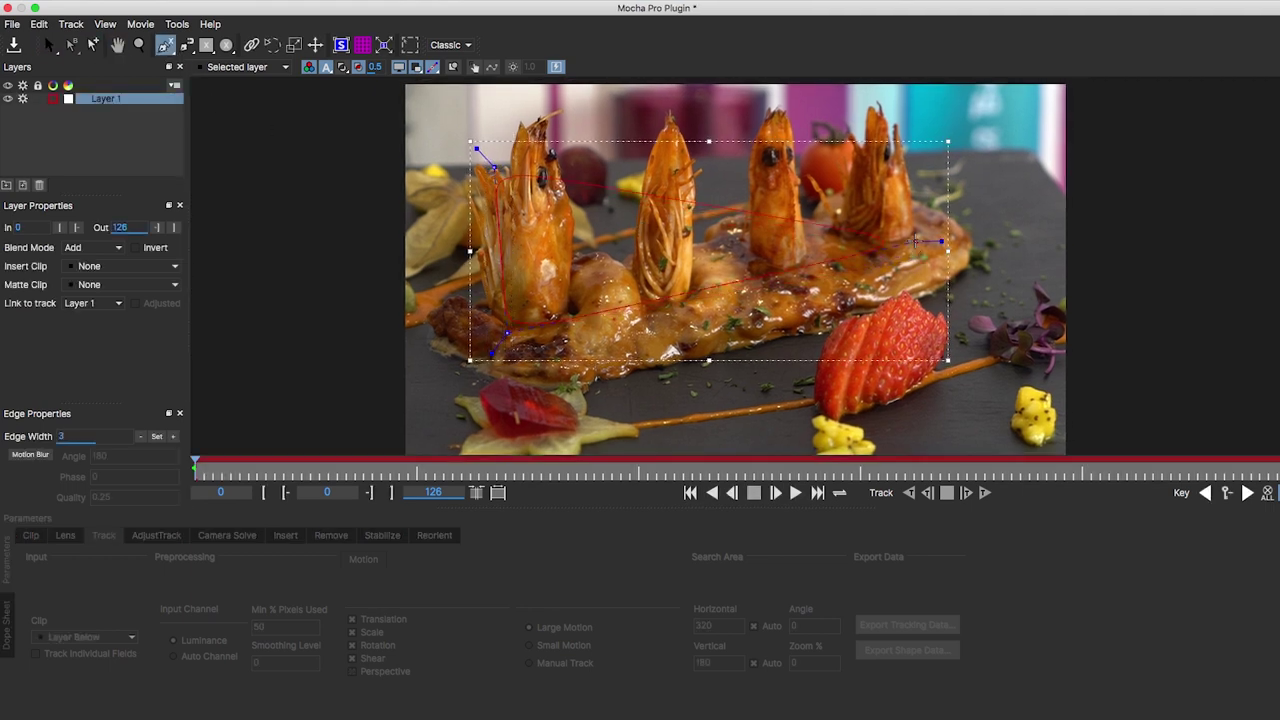
left_click(910, 112)
right_click(1004, 184)
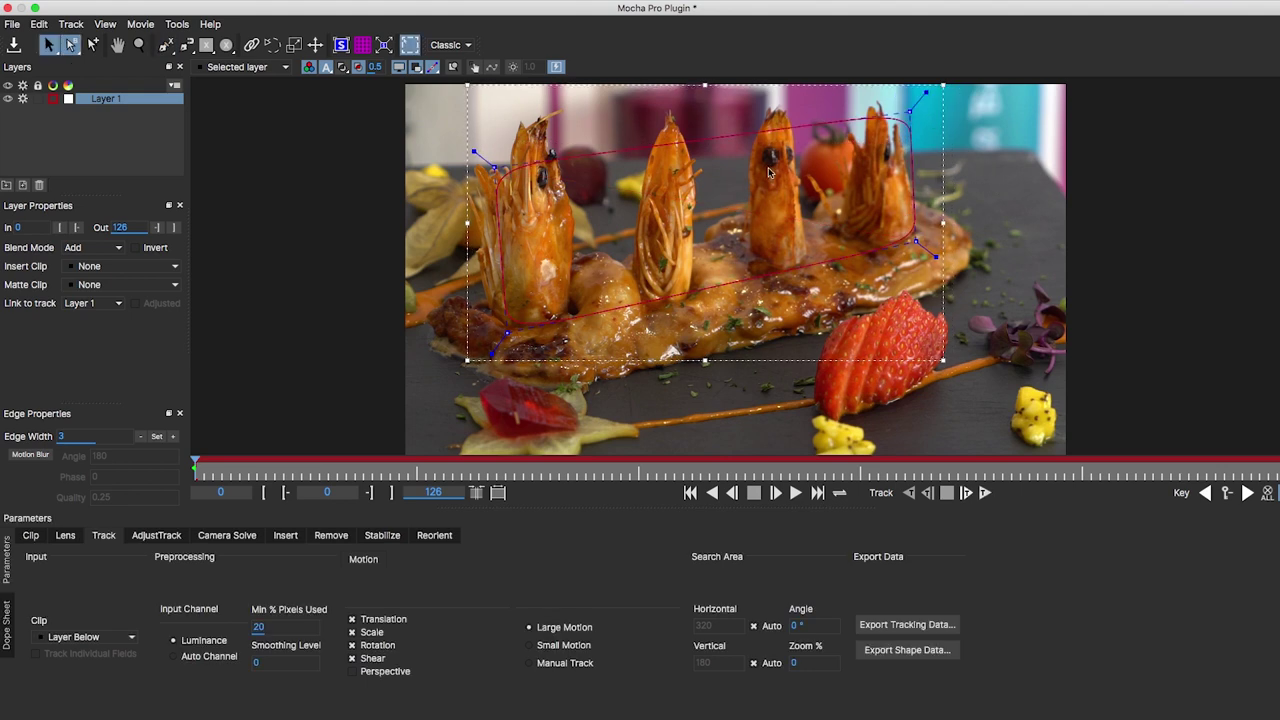
Fit the surface grid corners to the plate's perspective, enable Perspective motion, and track forward
left_click(362, 44)
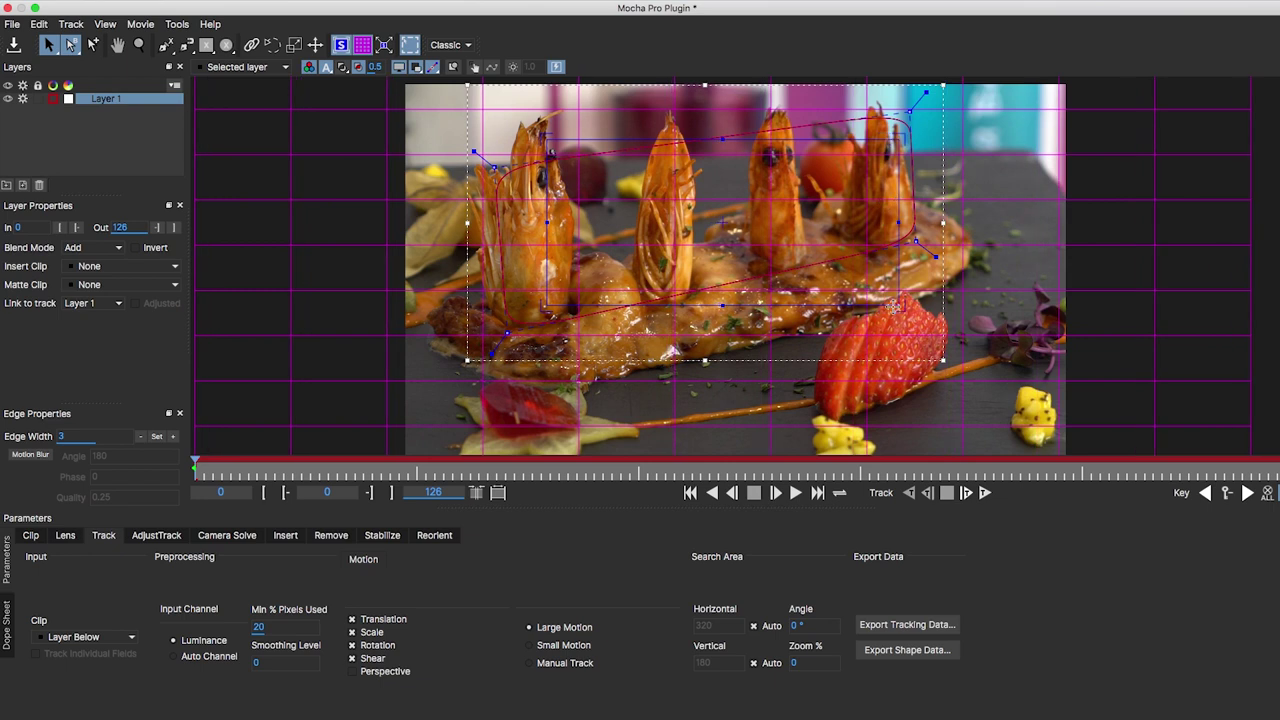
left_click_drag(899, 300, 893, 255)
left_click_drag(903, 140, 884, 115)
left_click_drag(553, 146, 544, 143)
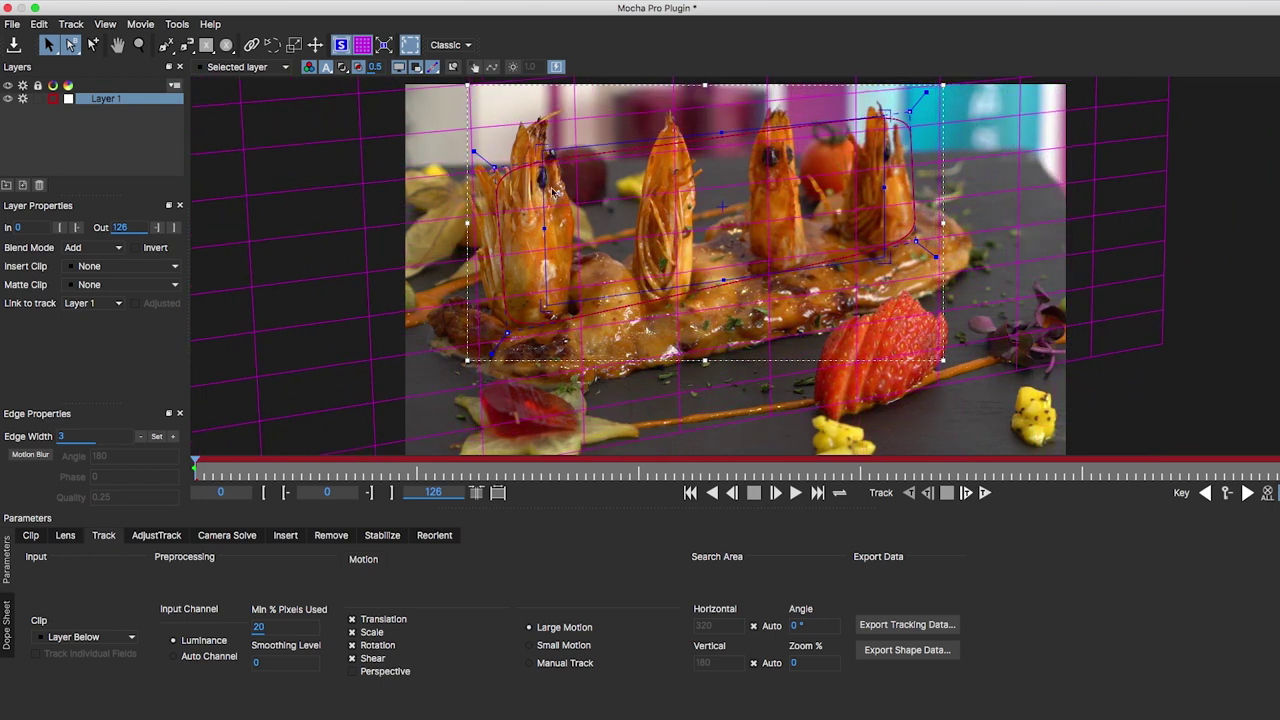
left_click_drag(545, 245, 519, 250)
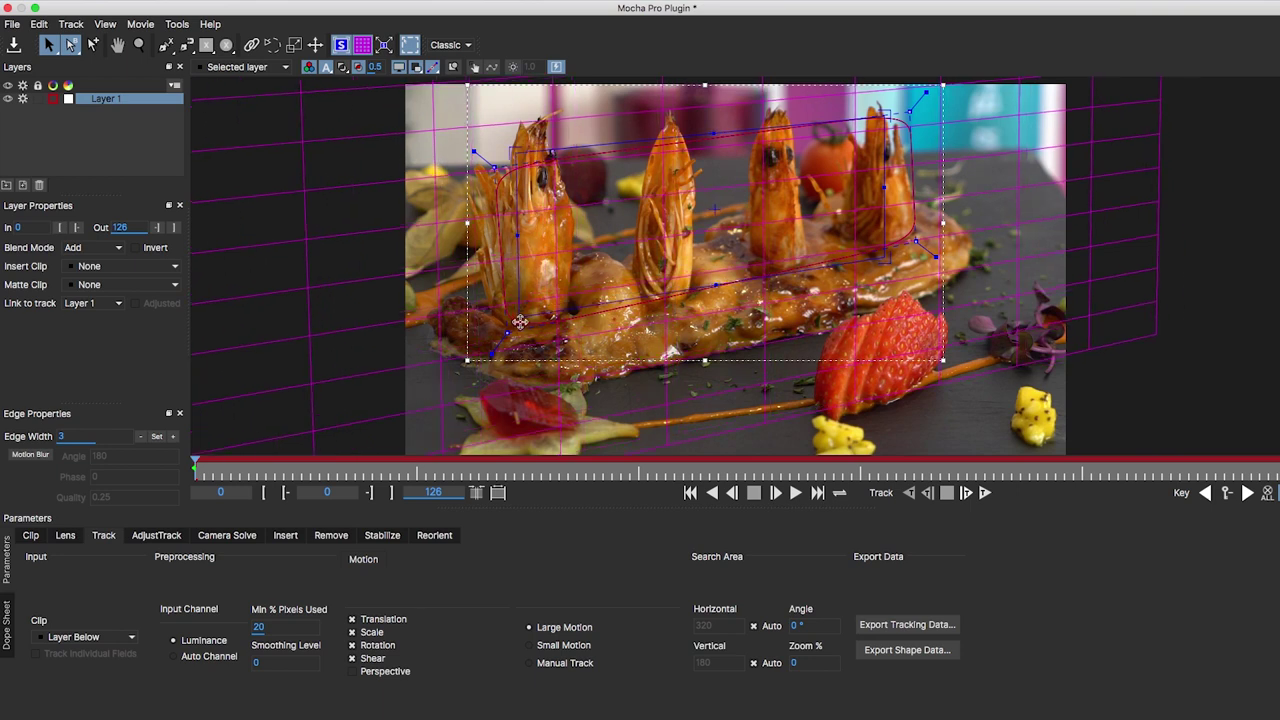
left_click_drag(519, 152, 519, 147)
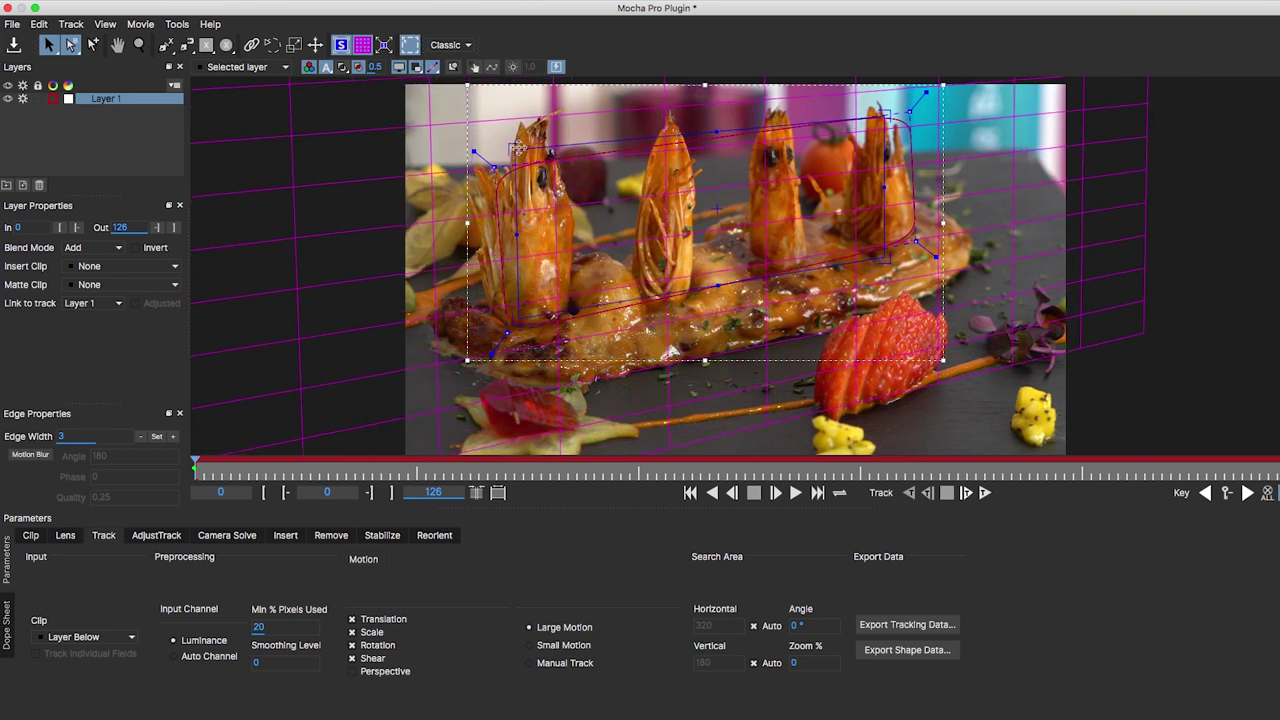
left_click(370, 671)
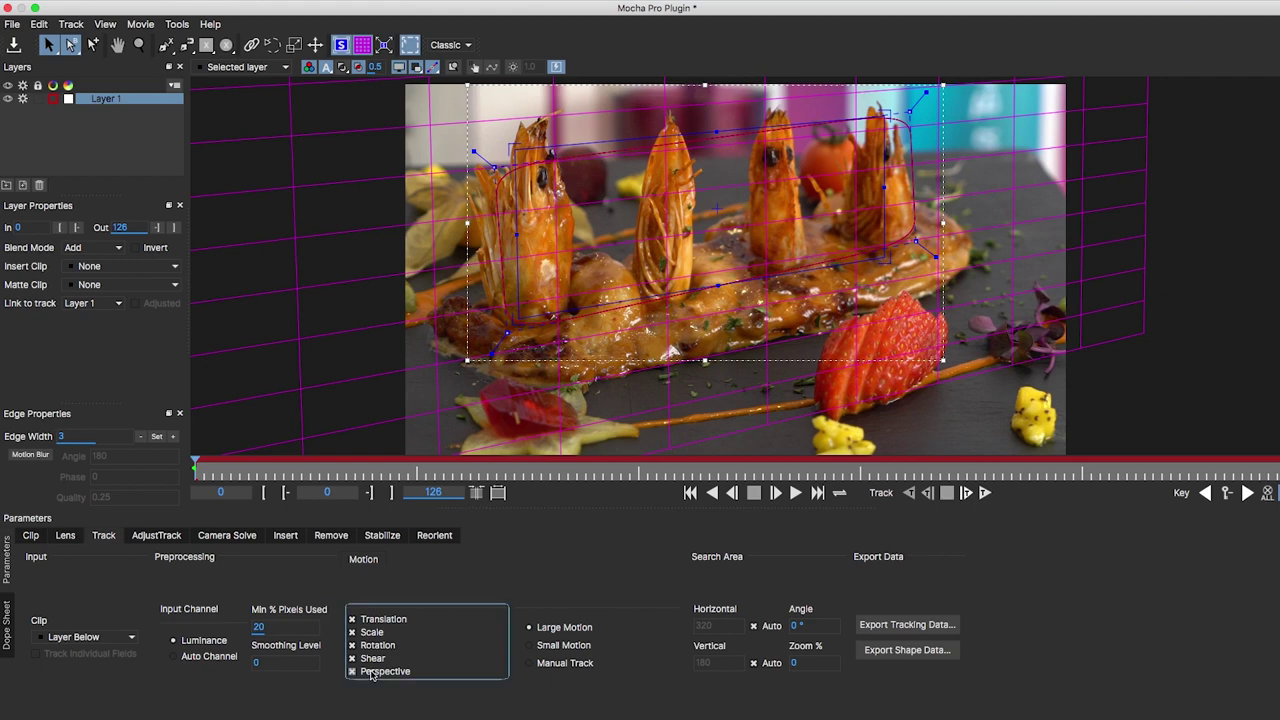
left_click(984, 492)
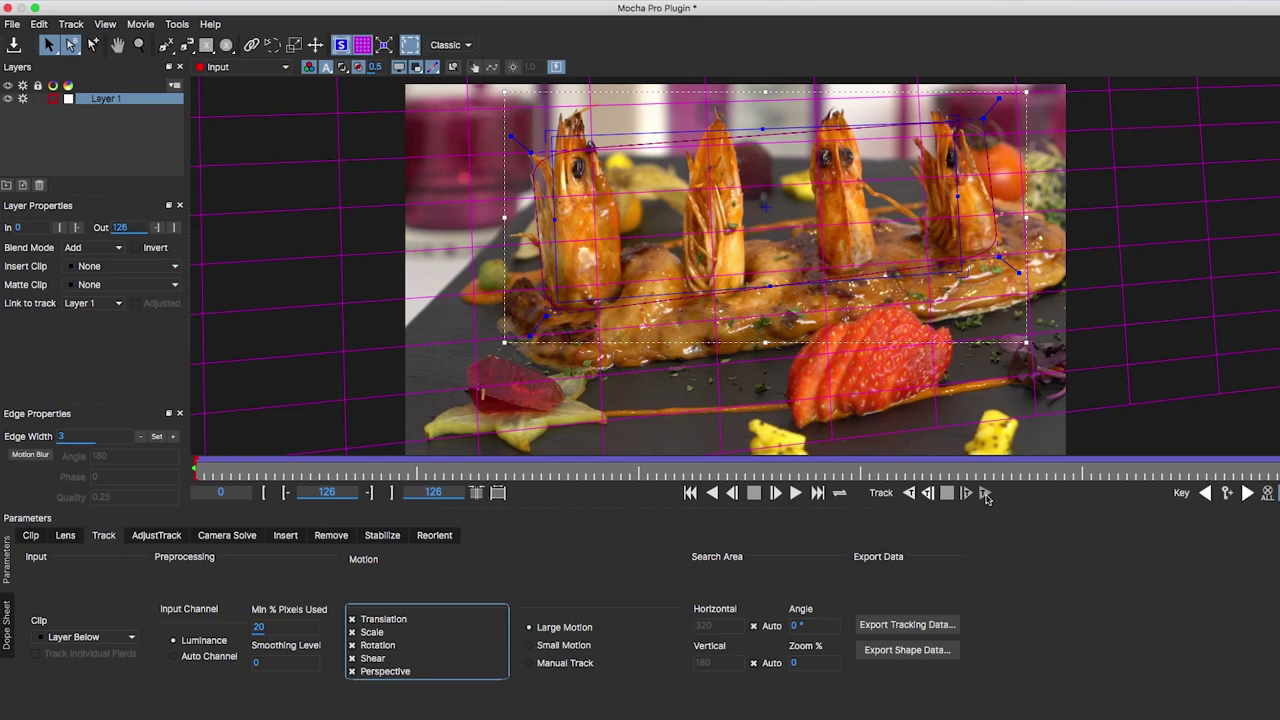
Play back the Layer 1 track from frame 0 to review it, then return to frame 0
left_click(690, 492)
left_click(795, 492)
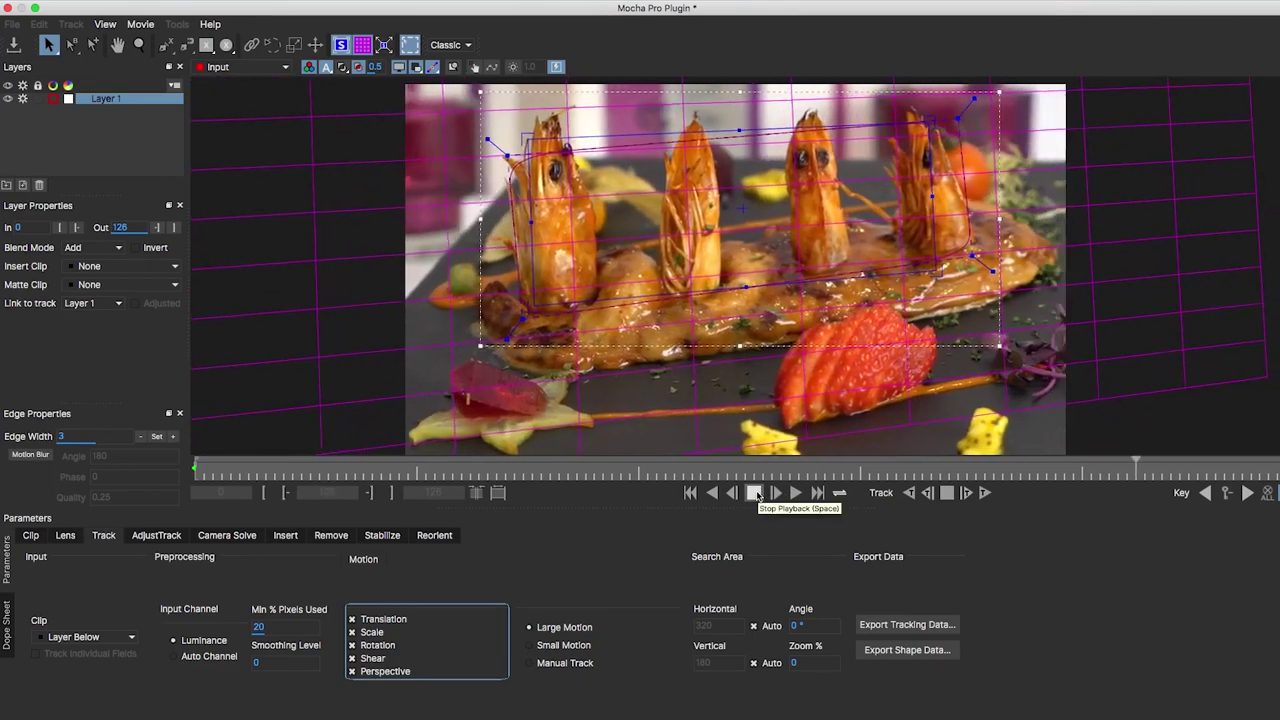
left_click(755, 493)
left_click(690, 492)
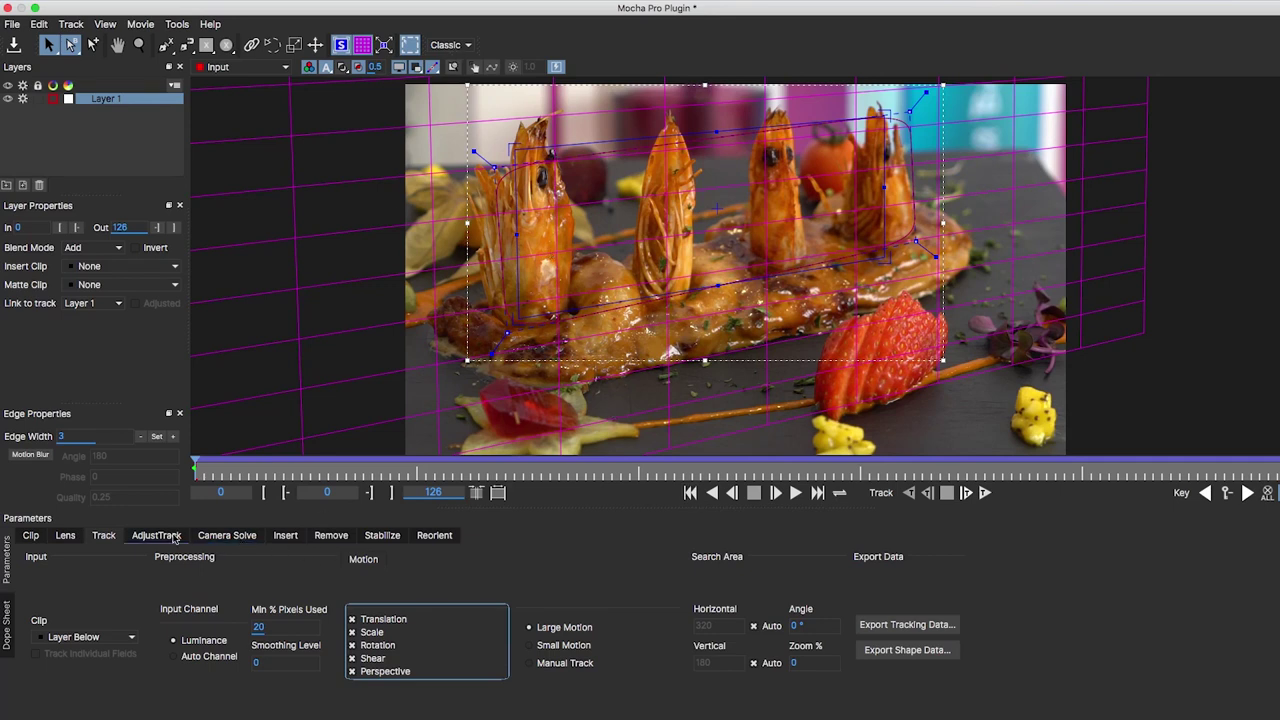
In the Stabilize settings, try the motion types, adding rotation and Y shear
left_click(380, 537)
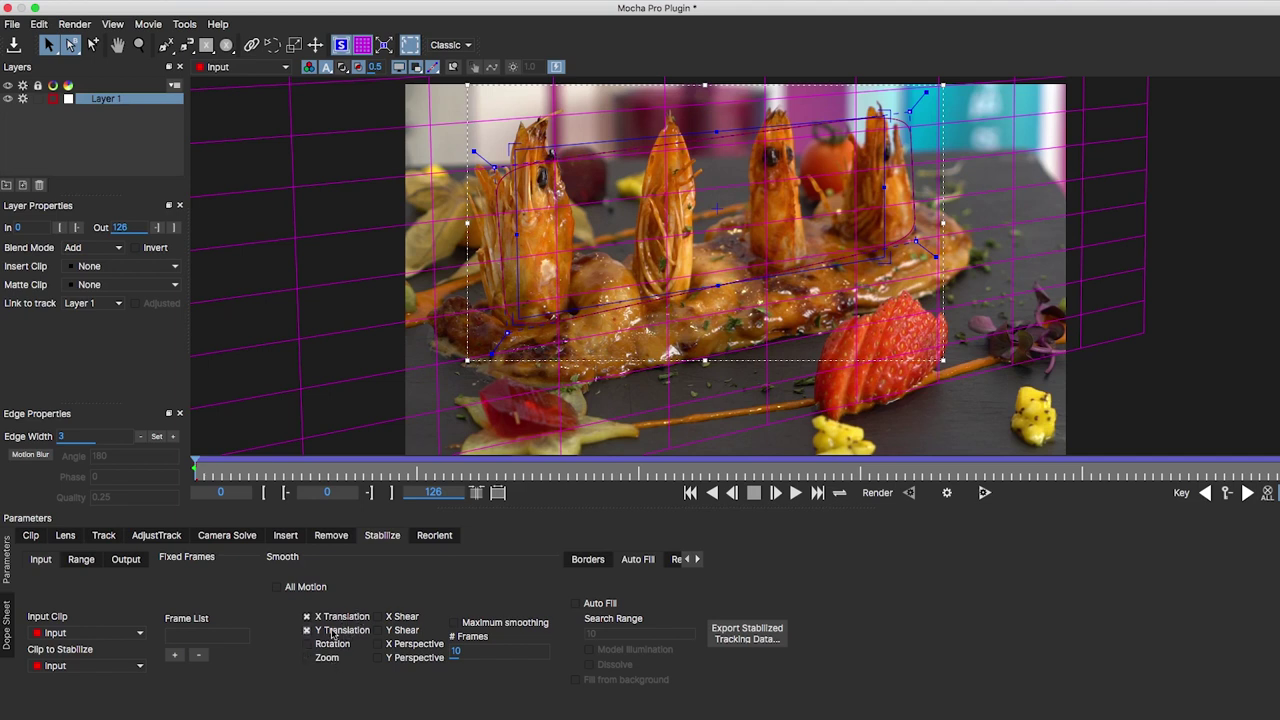
left_click(286, 589)
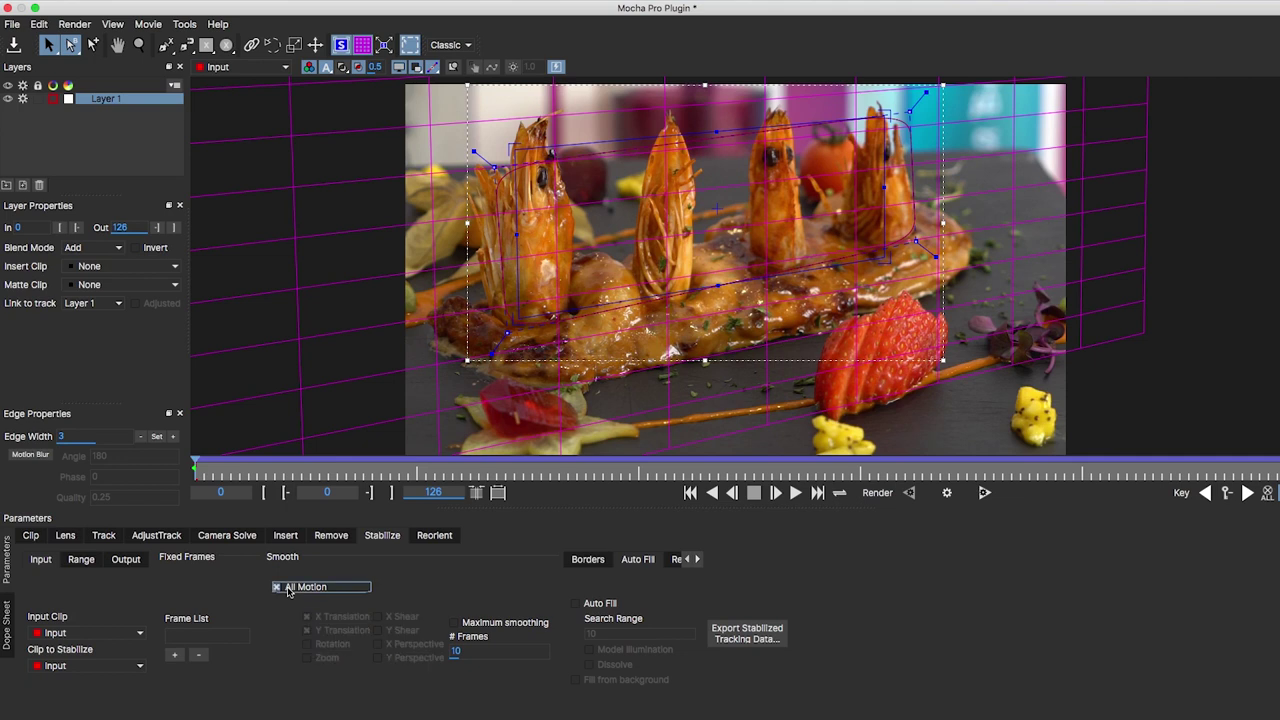
left_click(278, 589)
left_click(308, 645)
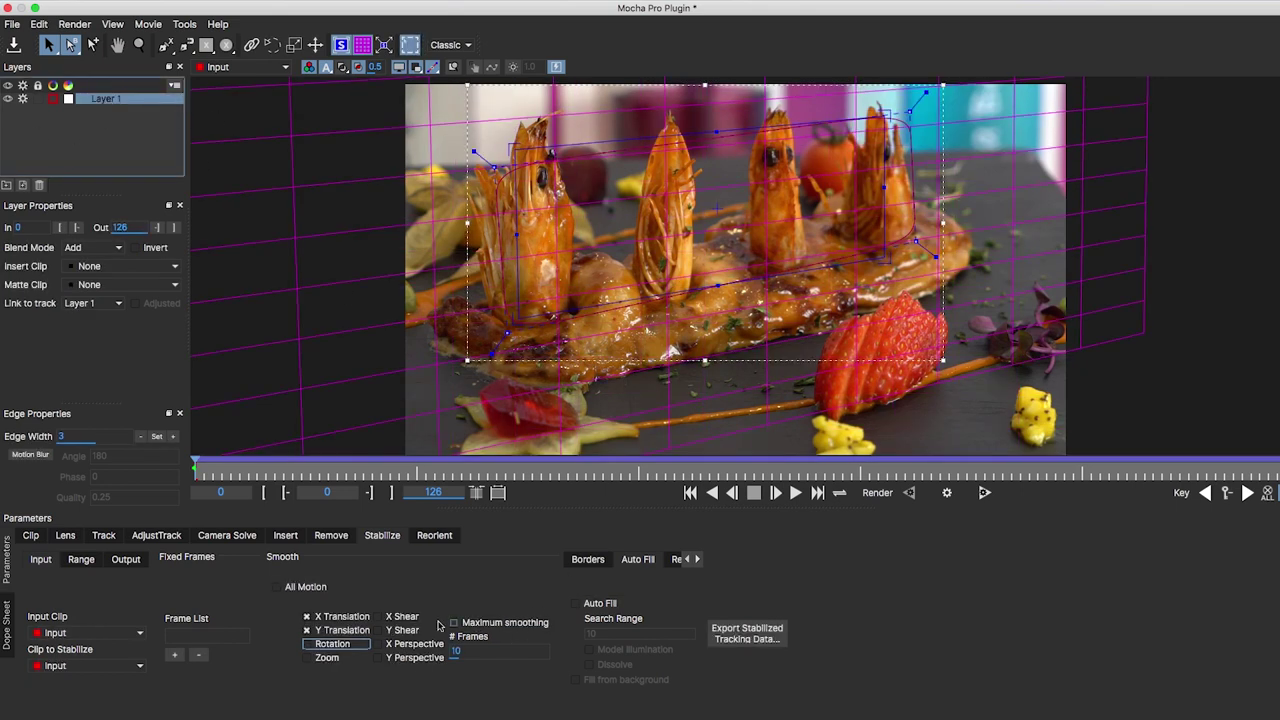
left_click(404, 632)
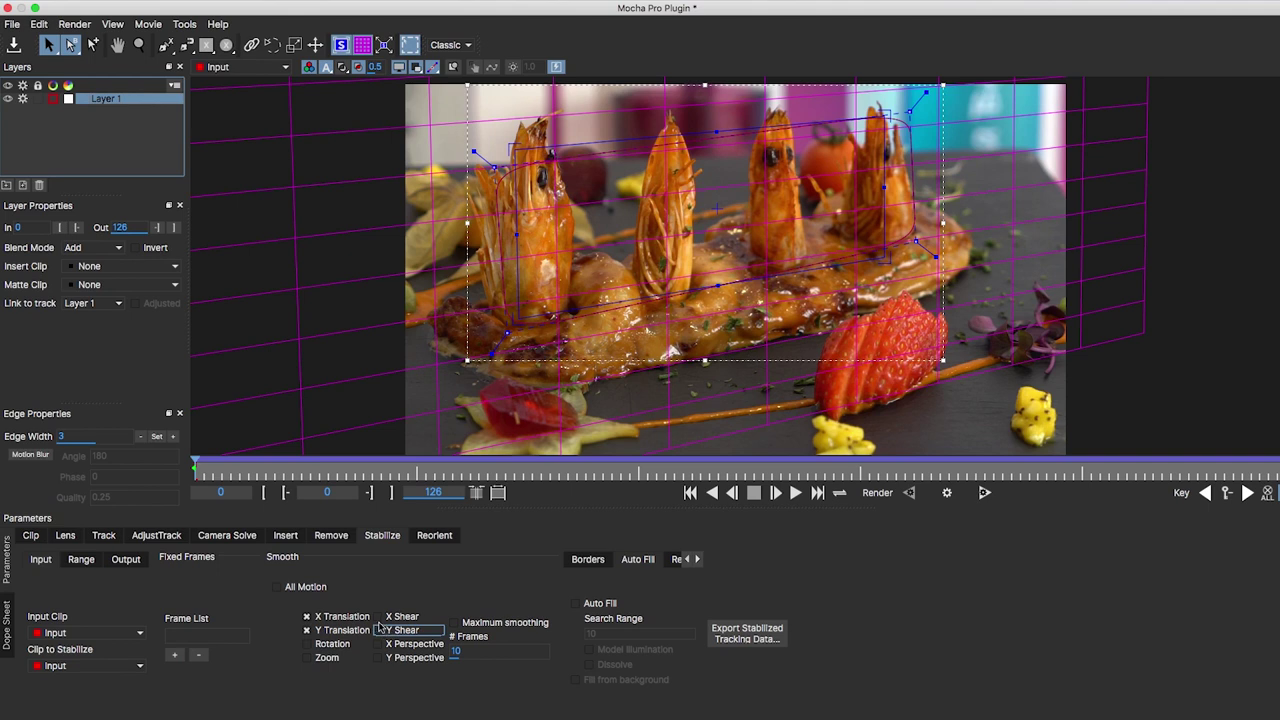
At frame 57 add X shear, drop rotation, and play the stabilized clip from frame 0
left_click(697, 458)
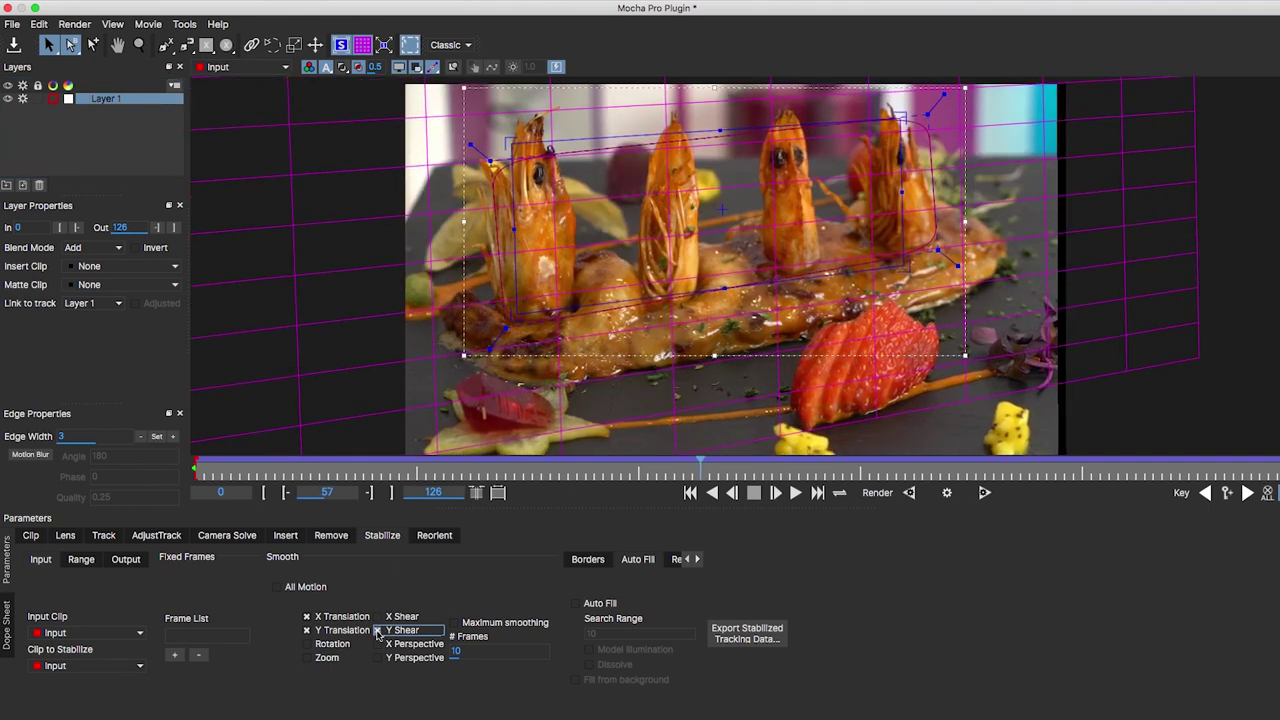
left_click(379, 617)
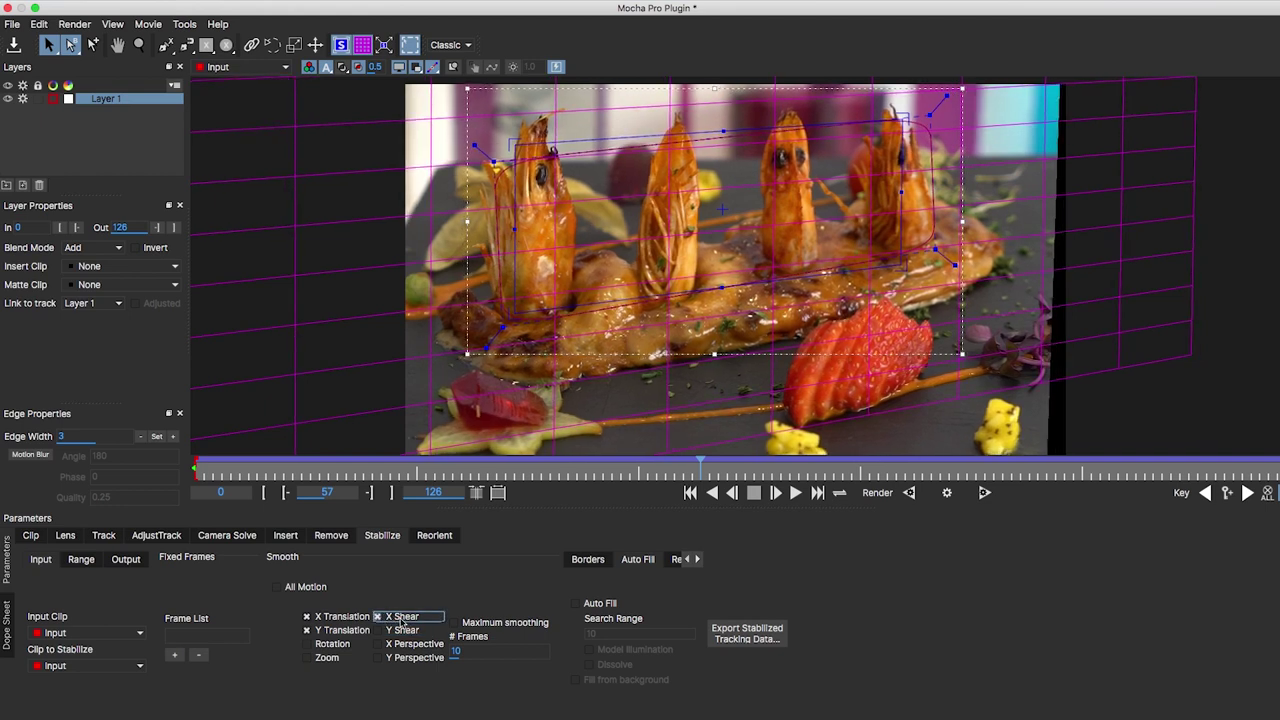
left_click(309, 645)
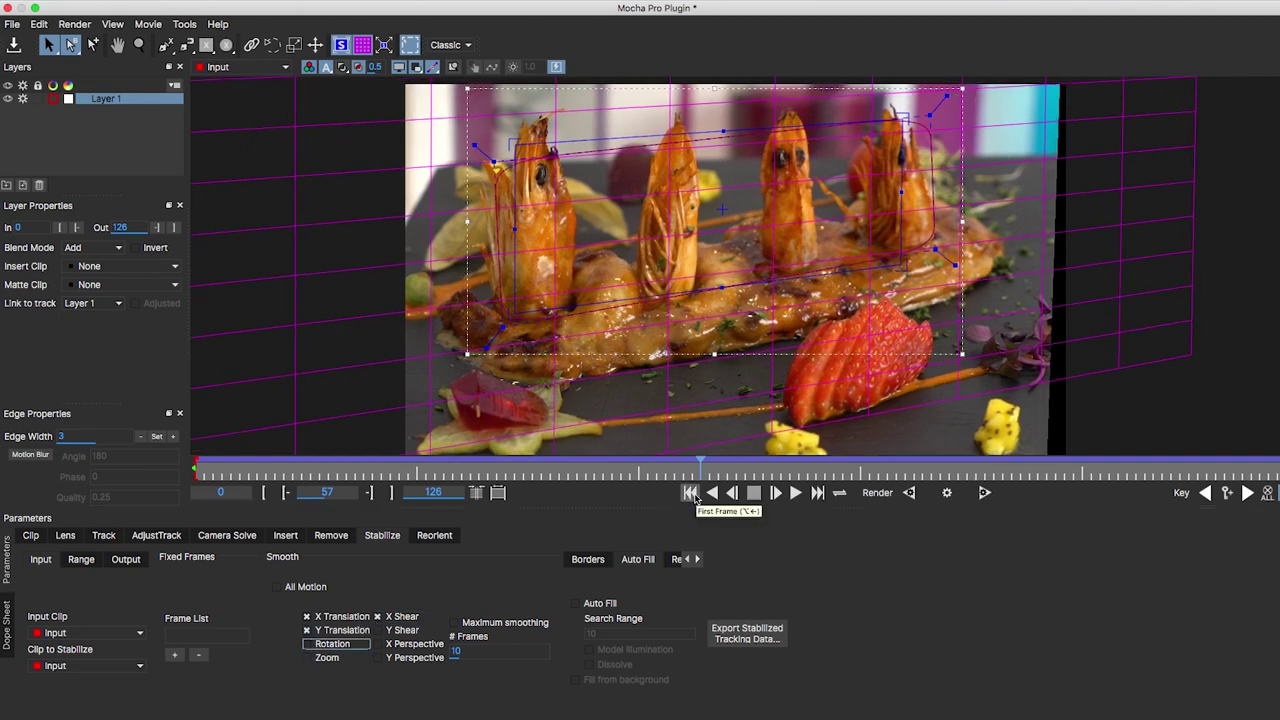
left_click(692, 493)
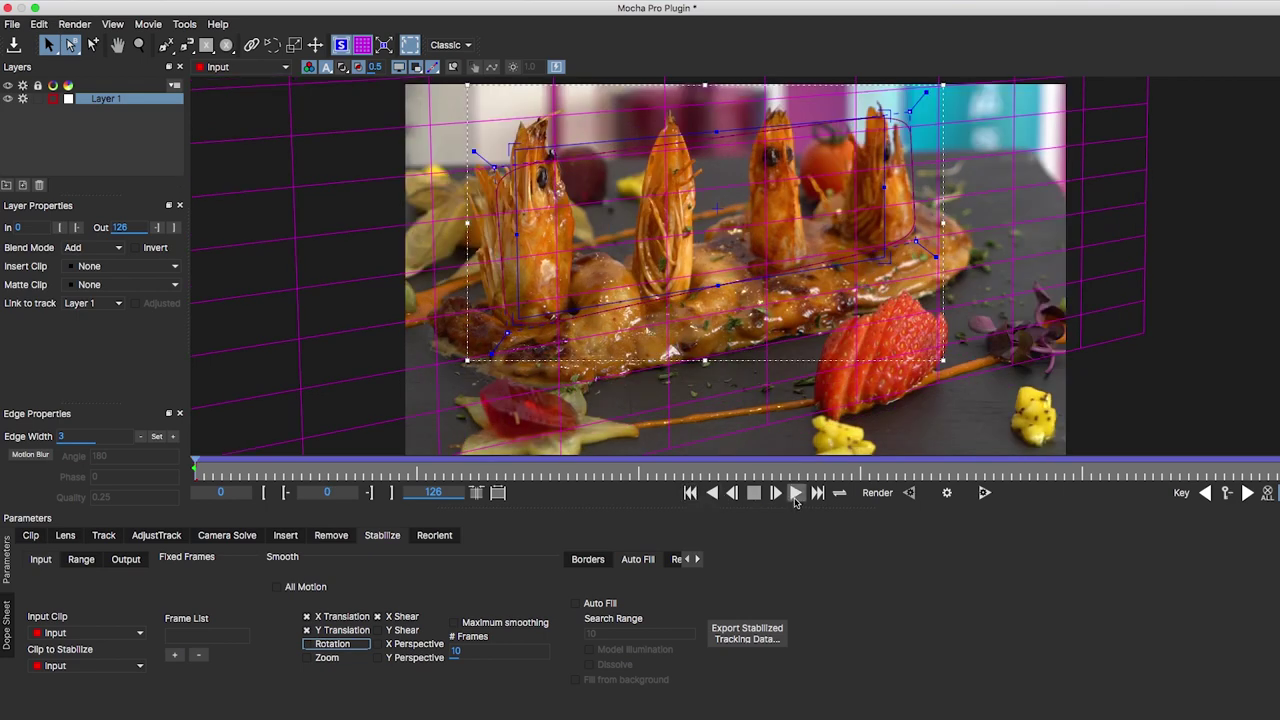
left_click(795, 494)
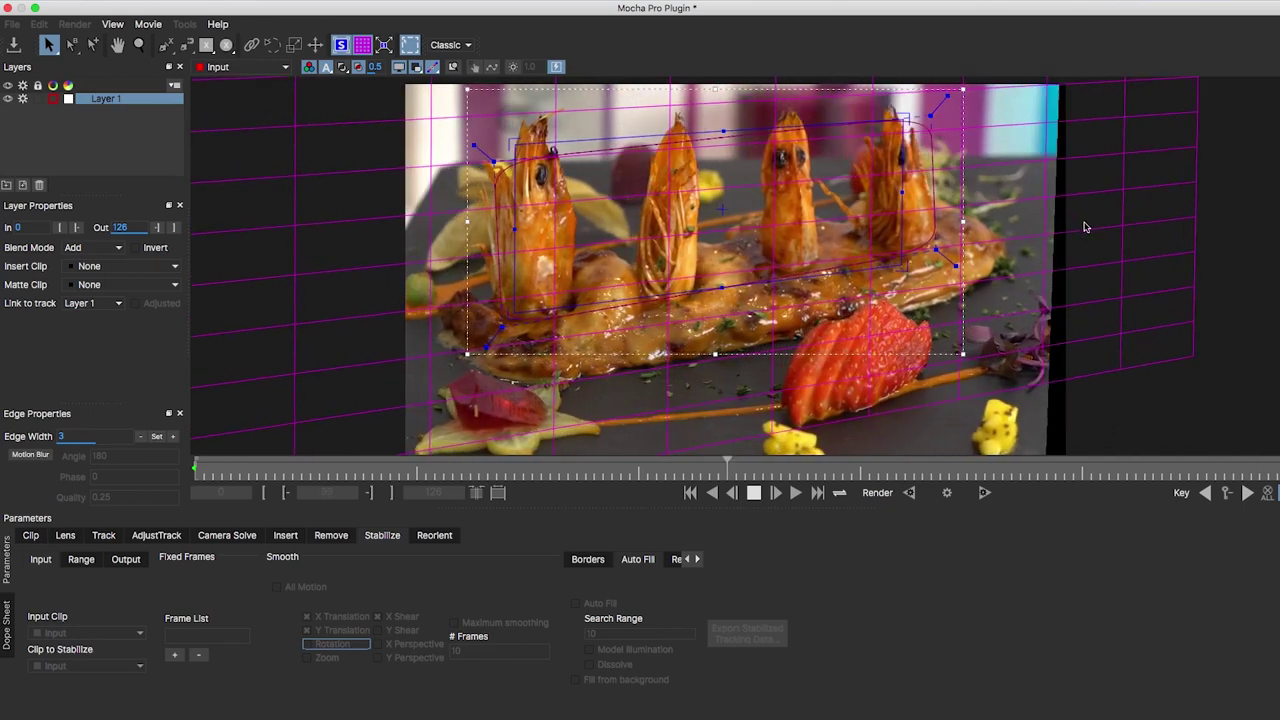
Stop playback and test Auto Fill at frame 77, leaving it switched off
key("space")
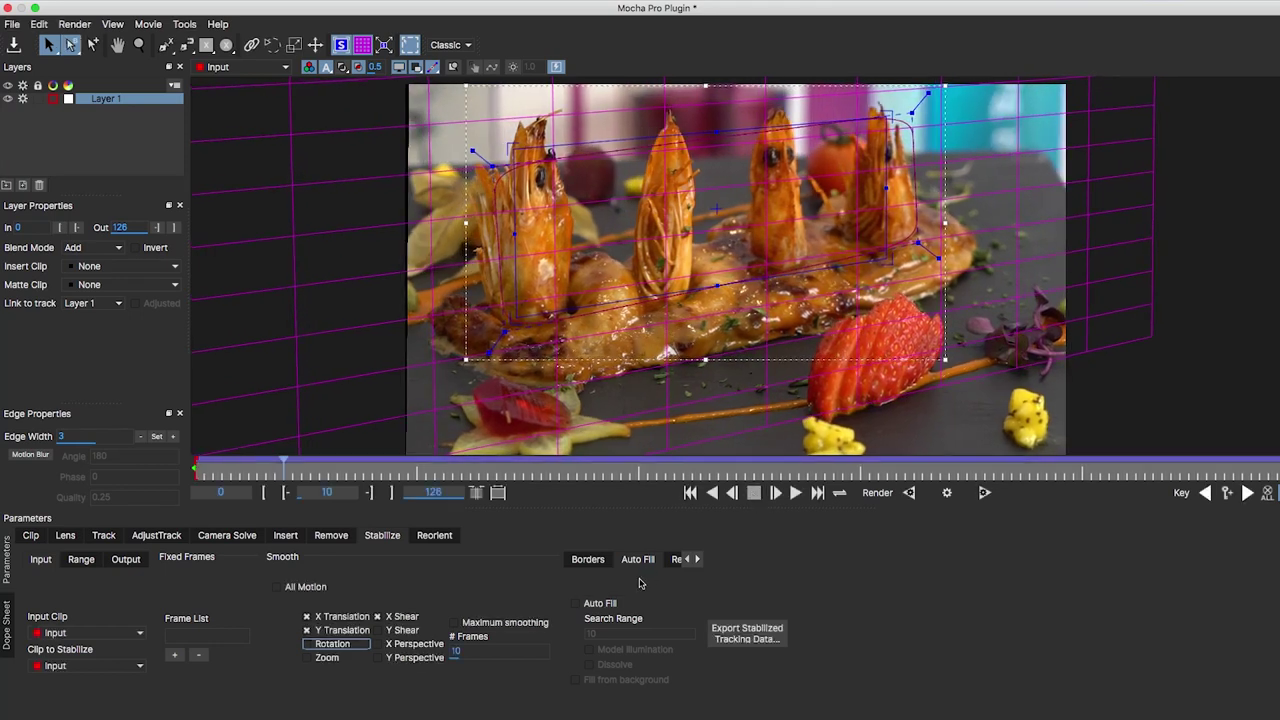
left_click(572, 604)
left_click(572, 604)
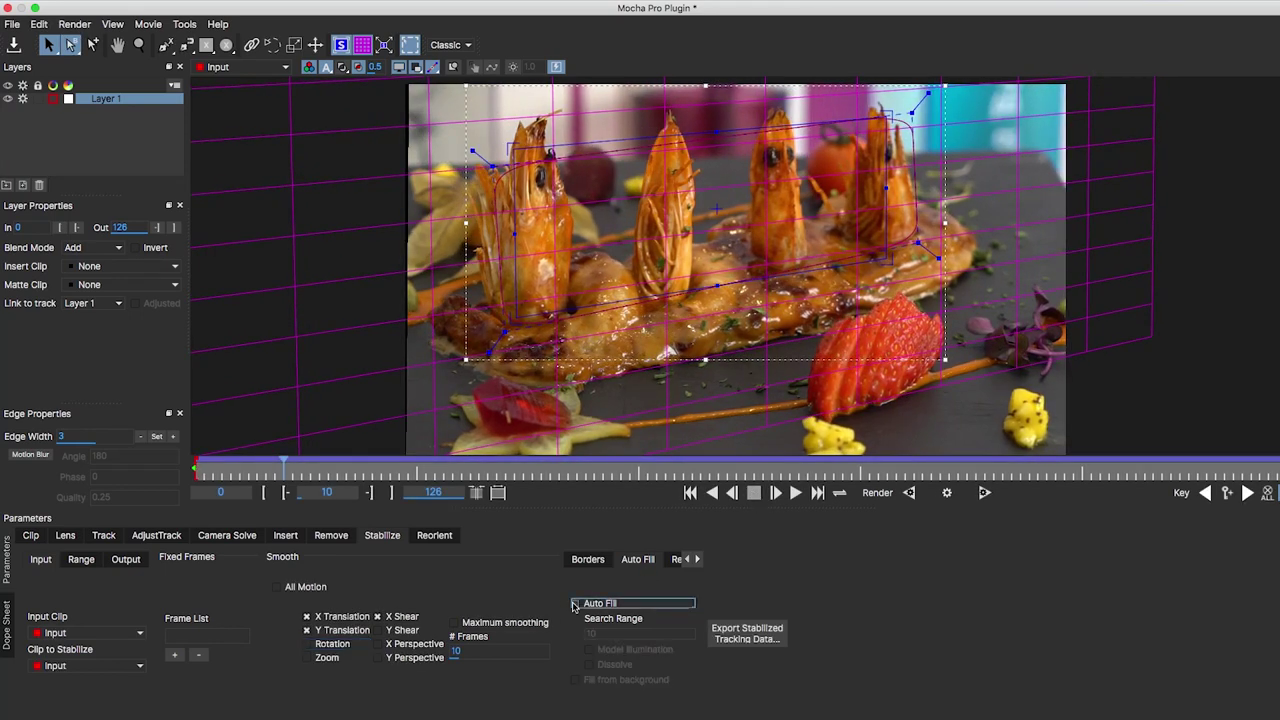
left_click(873, 470)
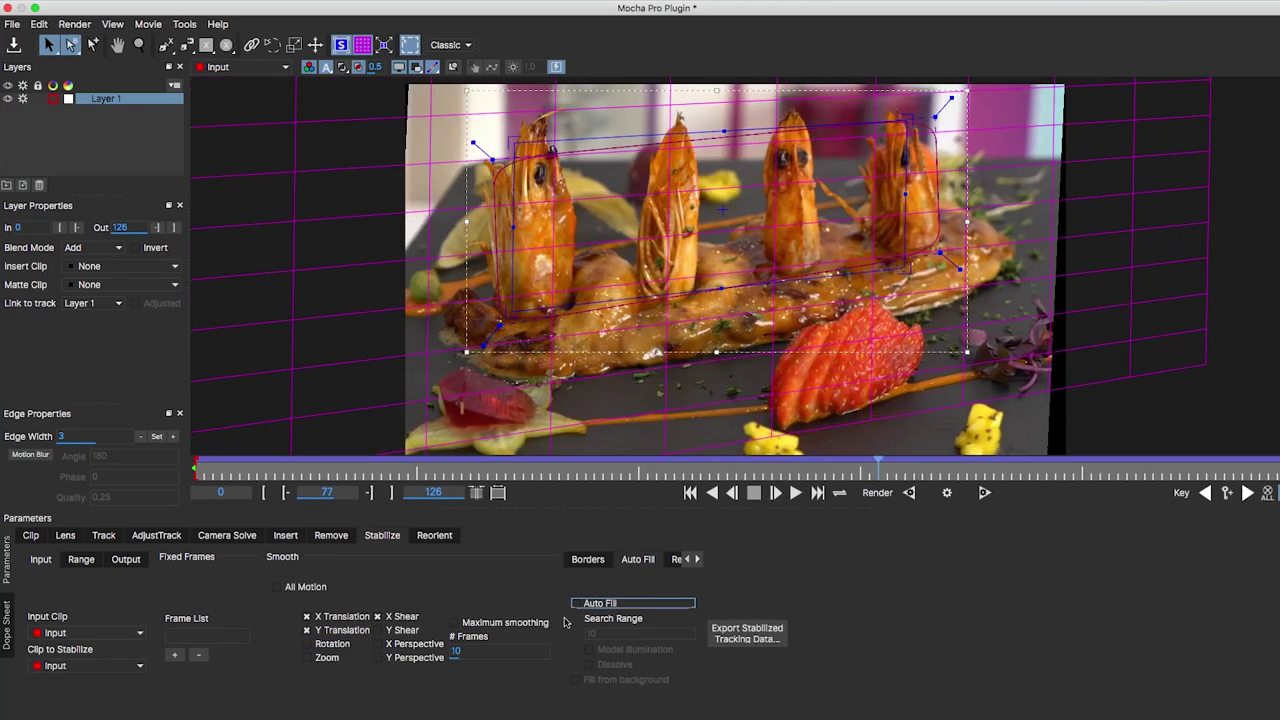
left_click(576, 604)
Scrub and play the stabilized clip, then save the Mocha project with Ctrl+S
left_click_drag(772, 468, 235, 470)
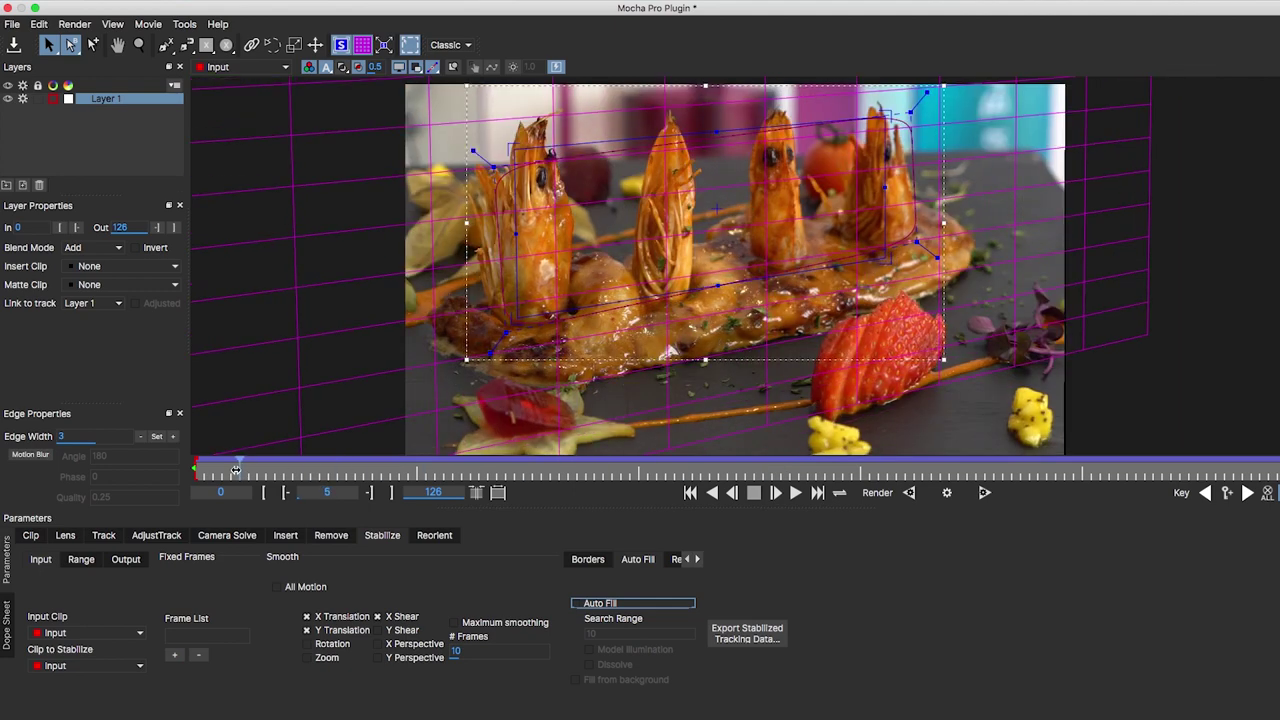
left_click(795, 493)
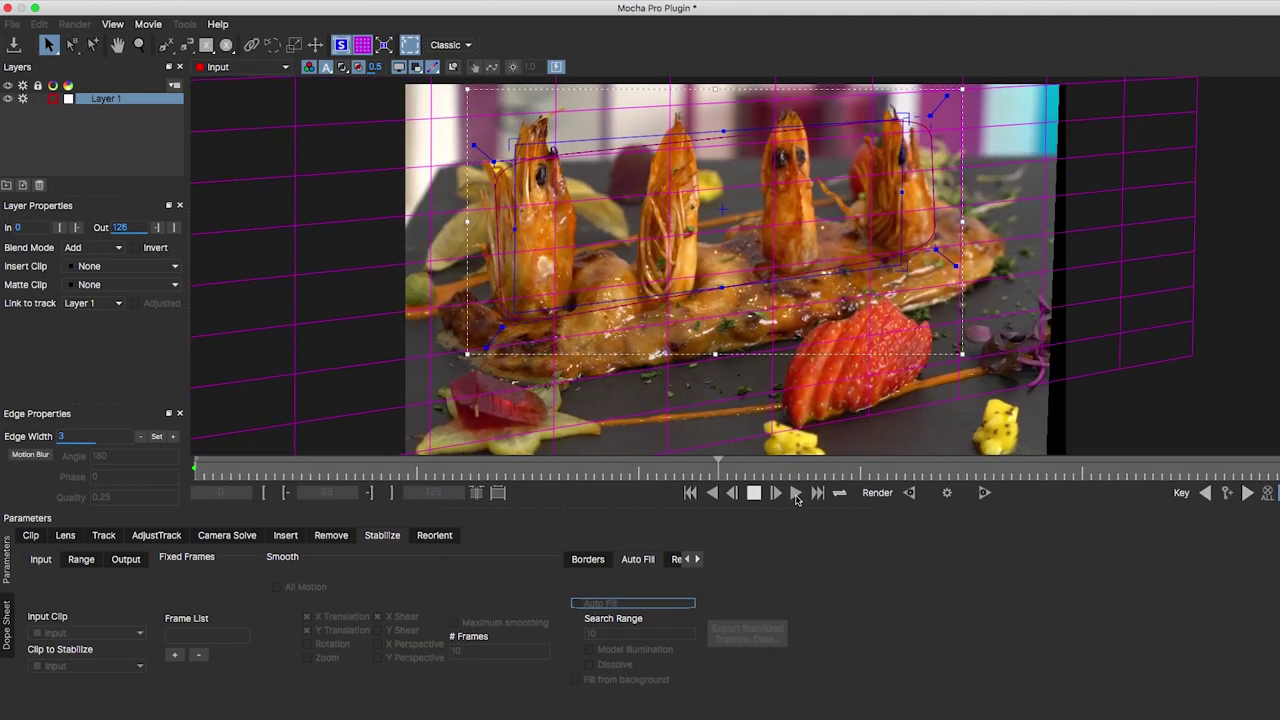
left_click(796, 493)
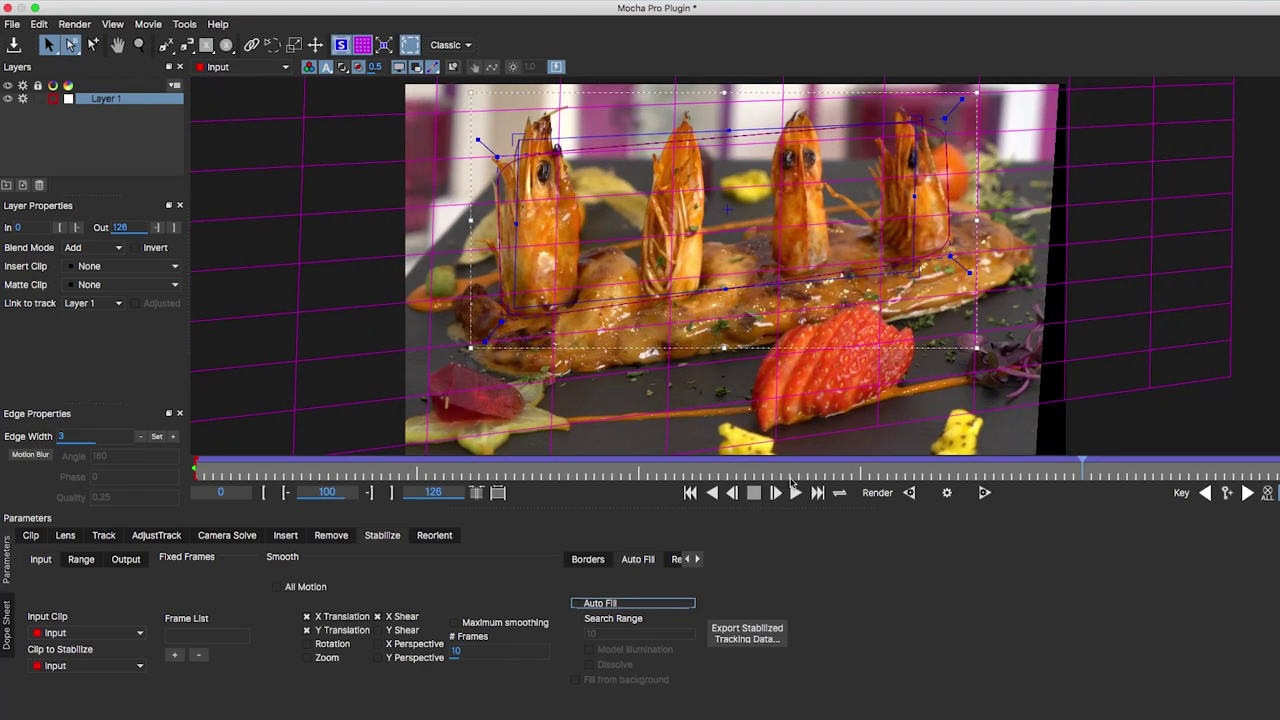
key("ctrl+s")
Close Mocha, set Module Renders to Stabilize with Render on, and preview the composition
left_click(8, 8)
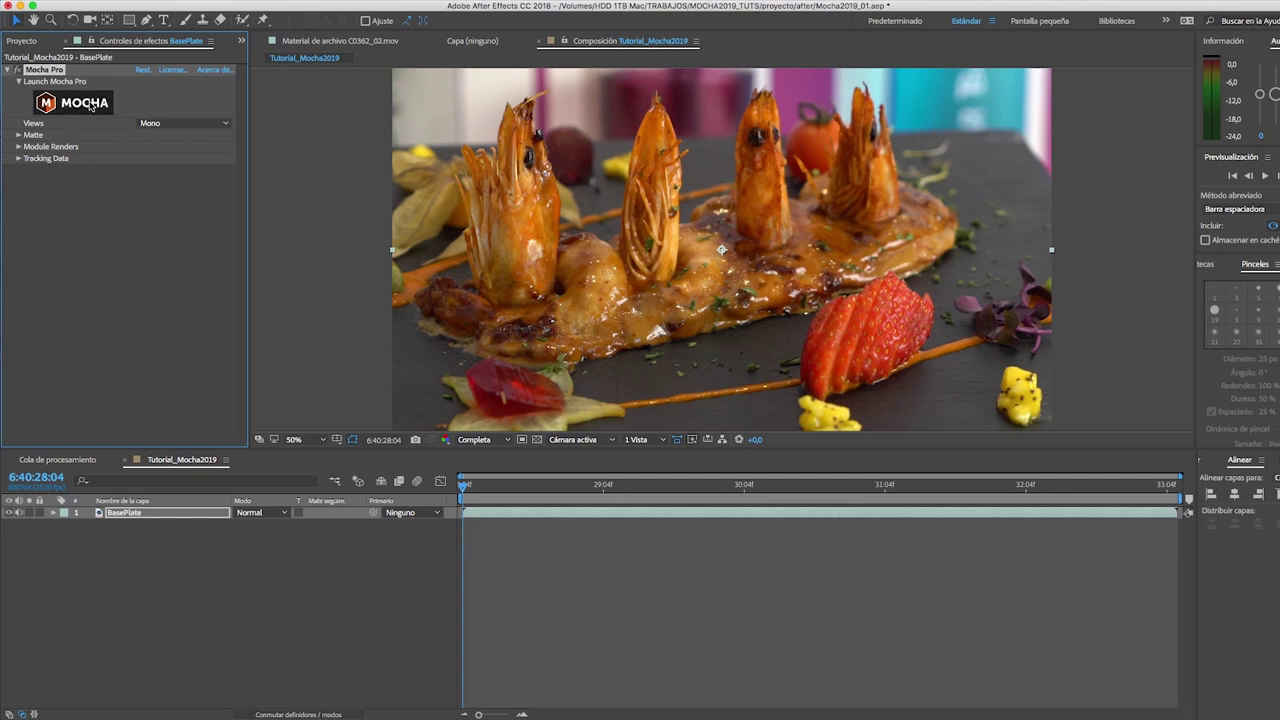
left_click(19, 147)
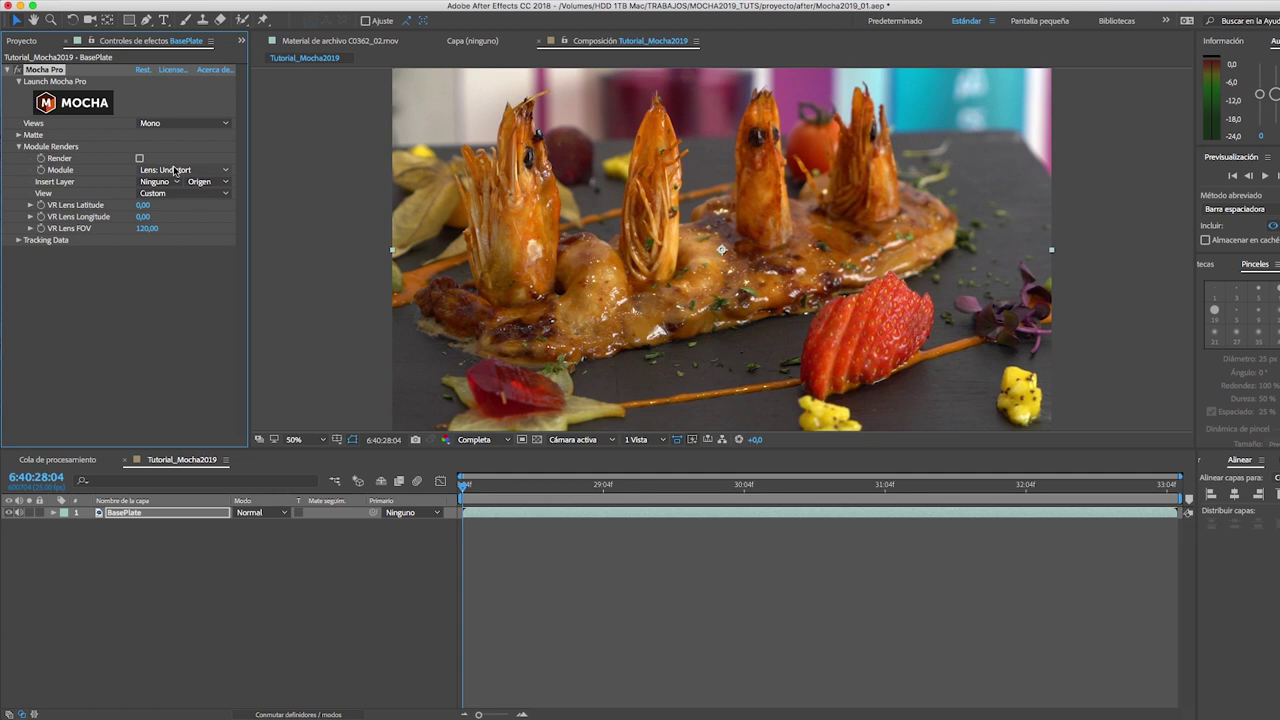
left_click(172, 170)
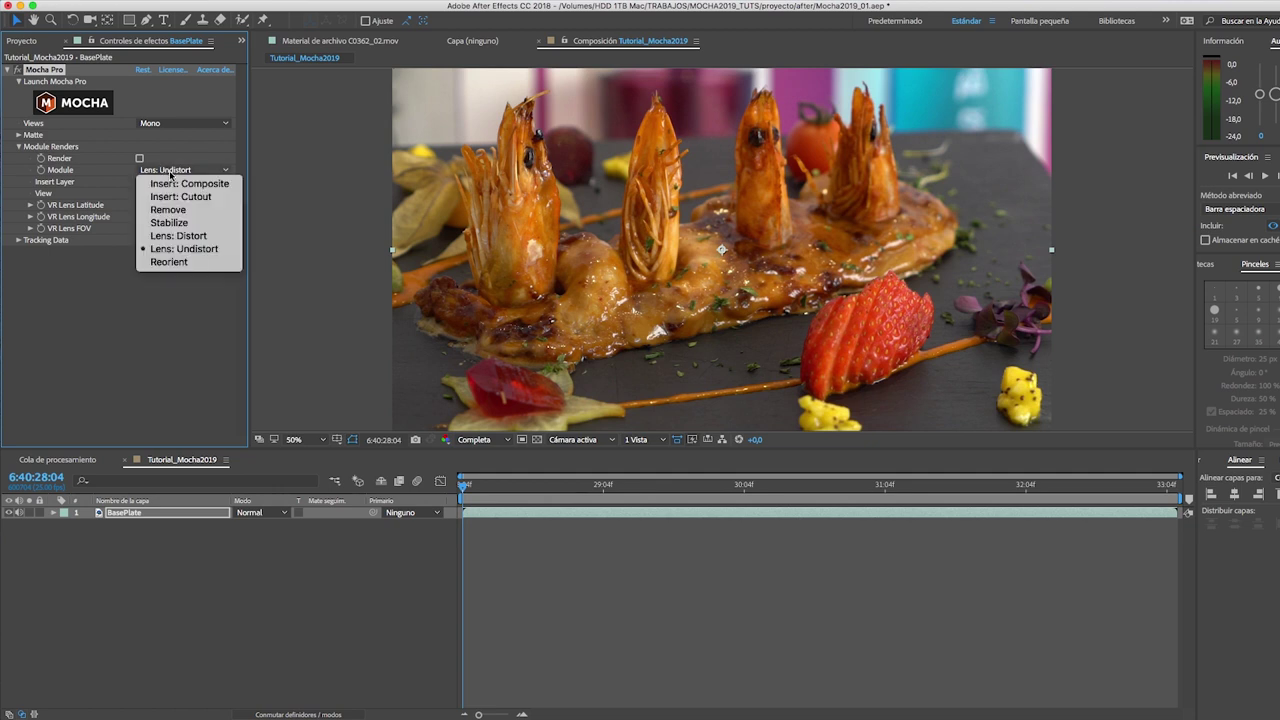
left_click(176, 224)
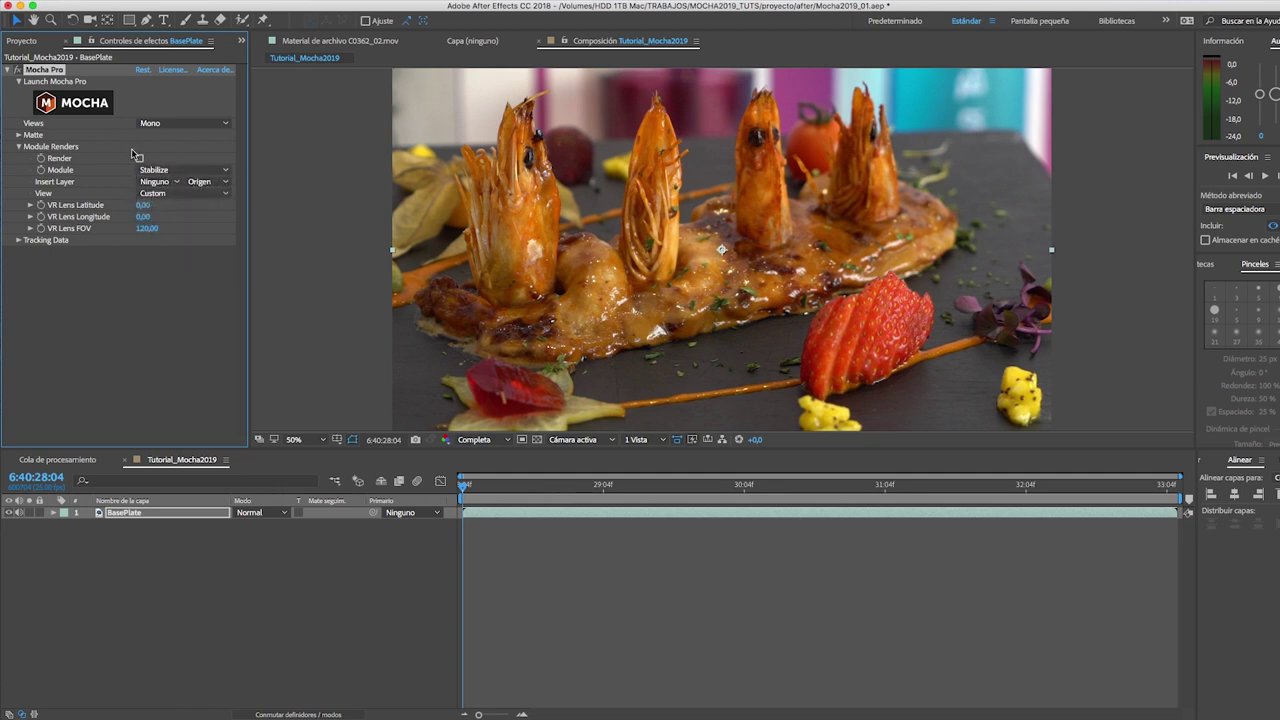
left_click(140, 159)
key("space")
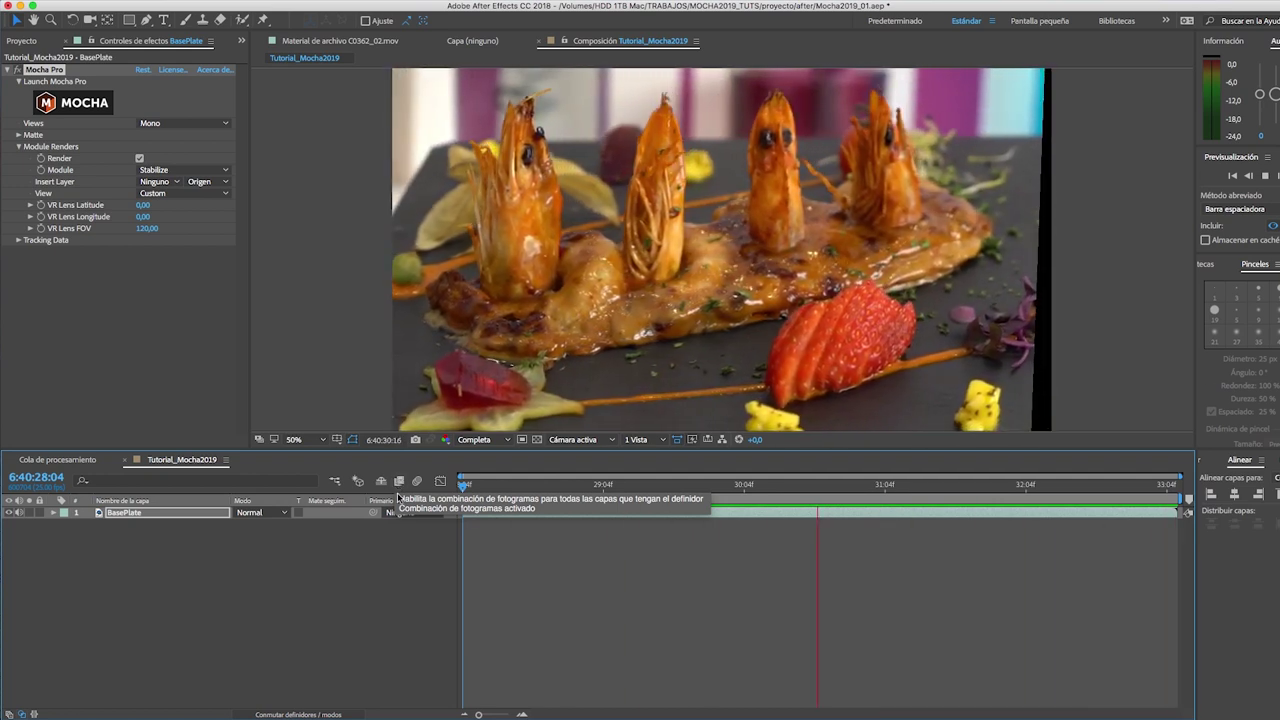
key("space")
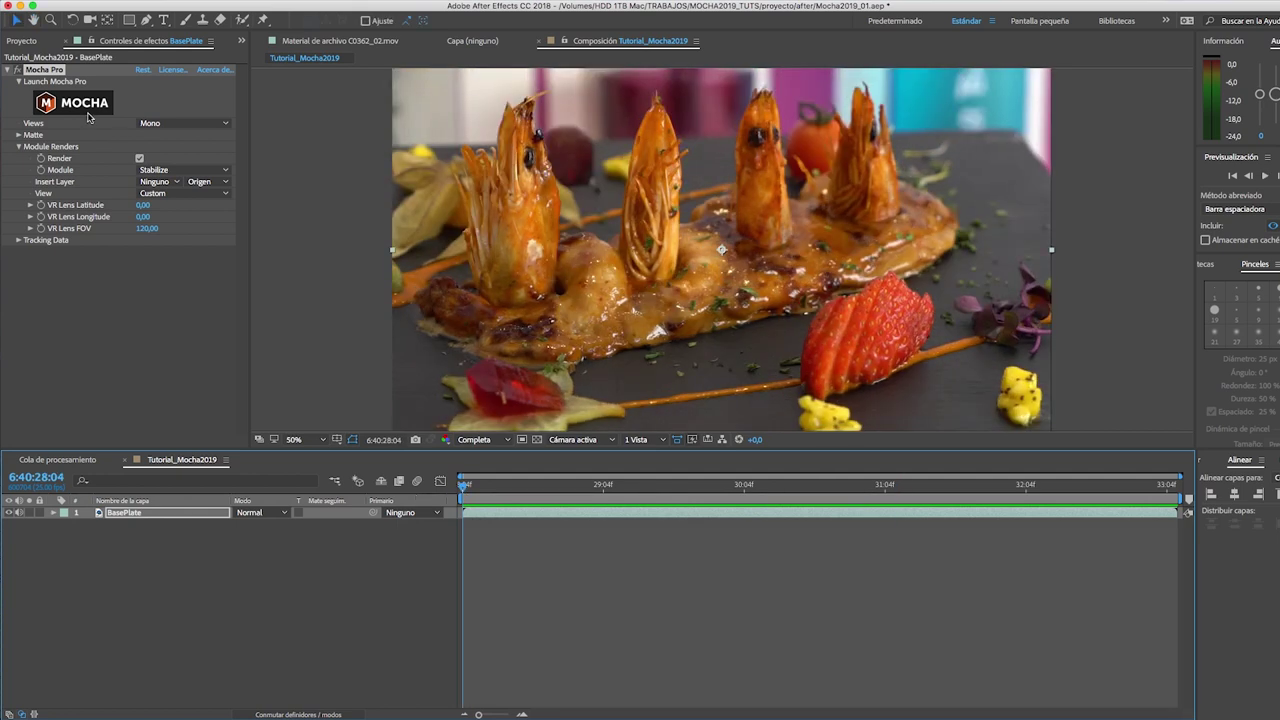
Turn off the Stabilize render and reopen Mocha with Layer 1's Stabilize parameters showing
left_click(140, 158)
left_click(80, 104)
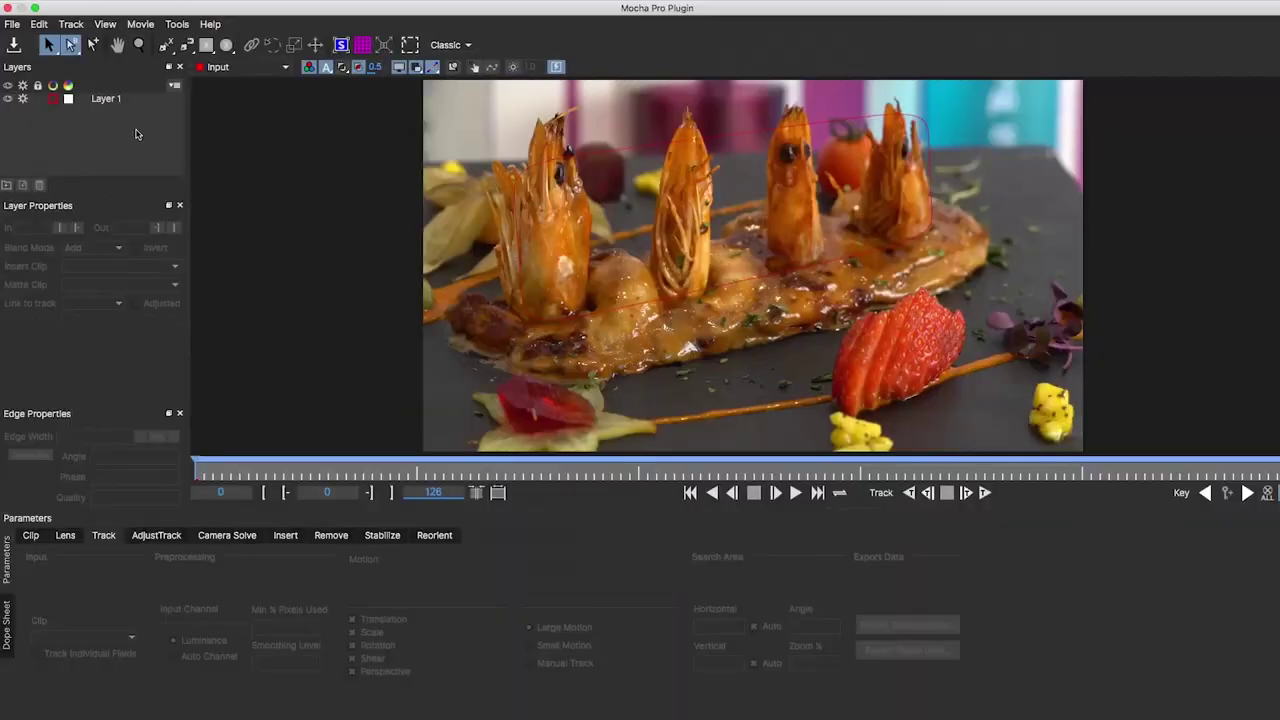
left_click(113, 99)
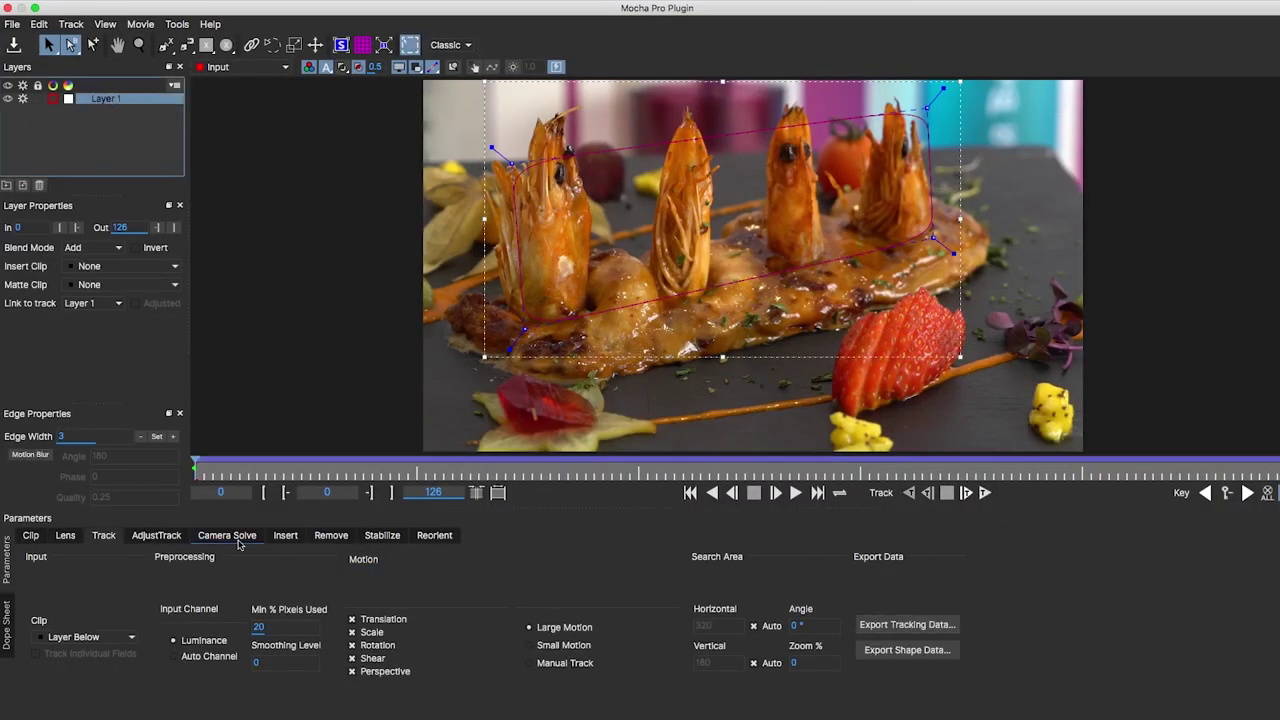
left_click(382, 536)
Copy Layer 1's stabilized data as After Effects Corner Pin (motion blur), then select BasePlate in After Effects
left_click(745, 634)
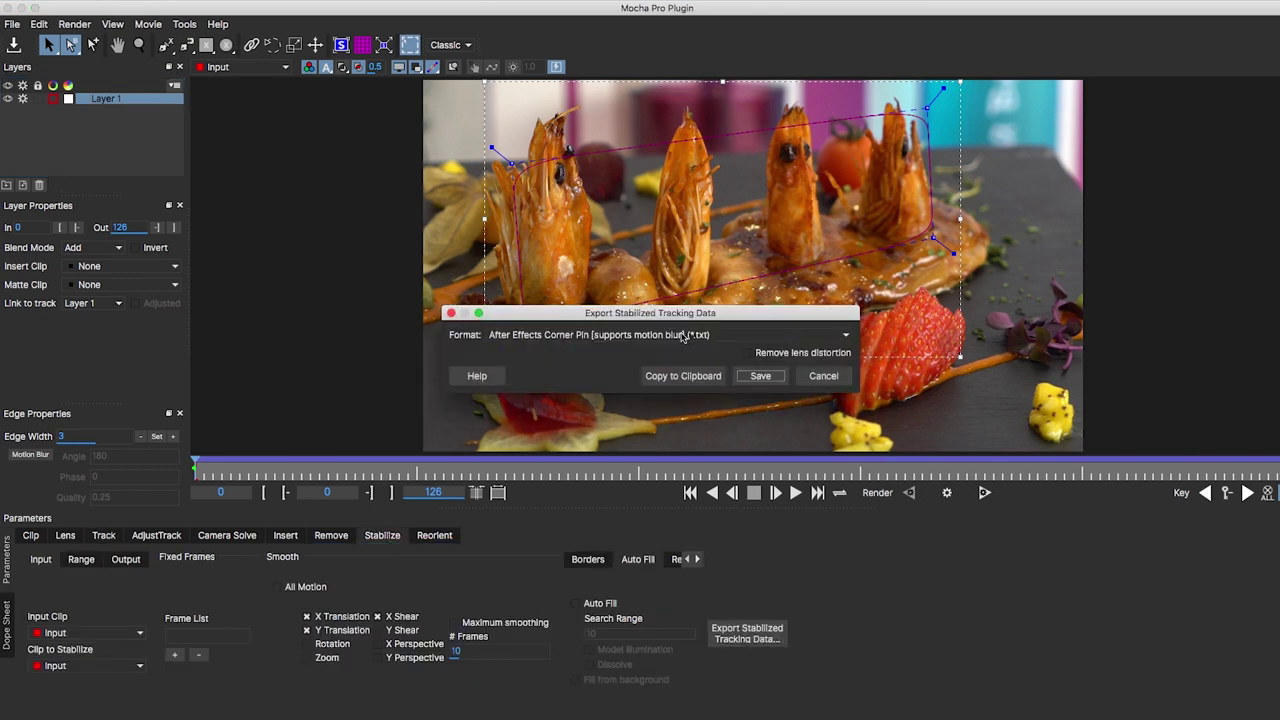
left_click(683, 336)
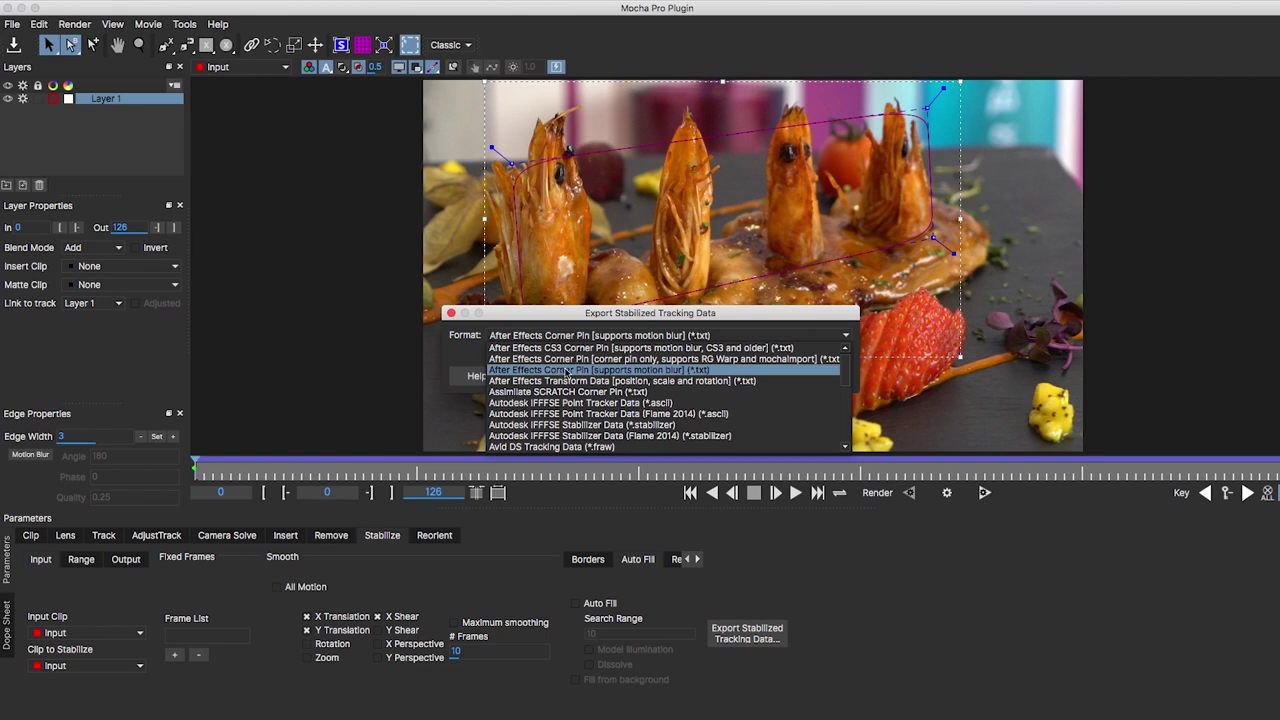
left_click(591, 371)
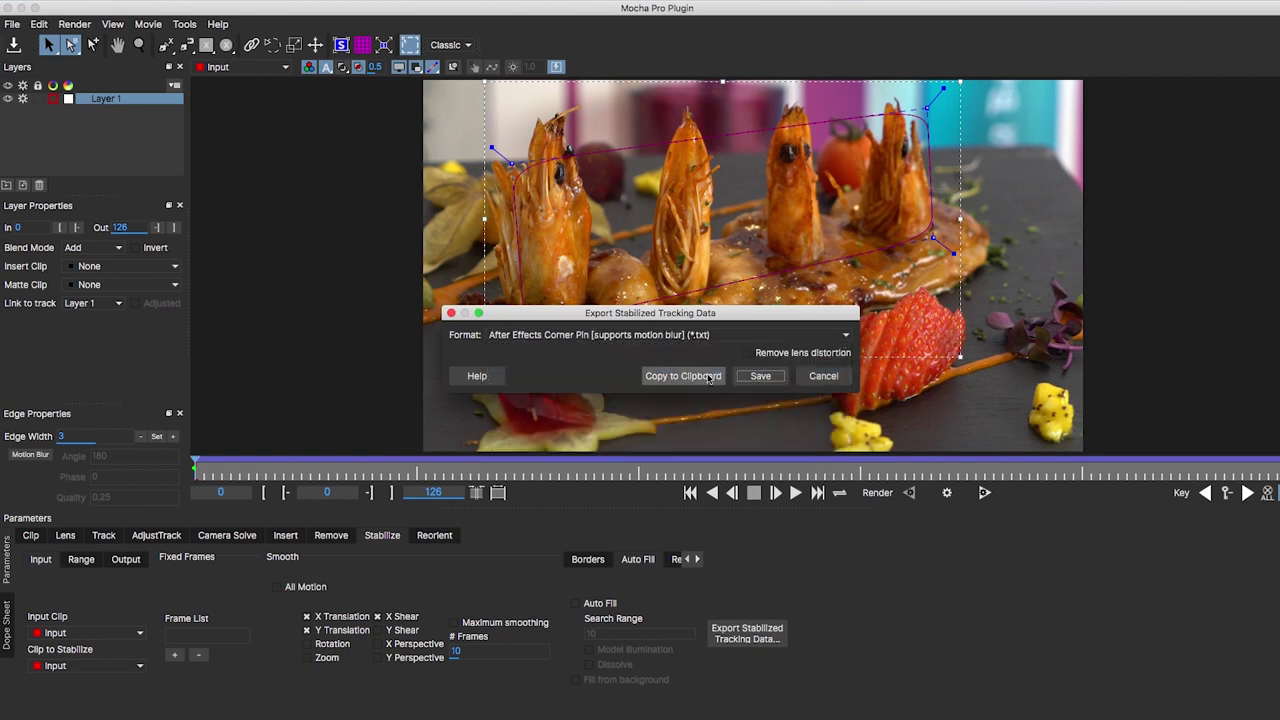
left_click(707, 378)
left_click(11, 8)
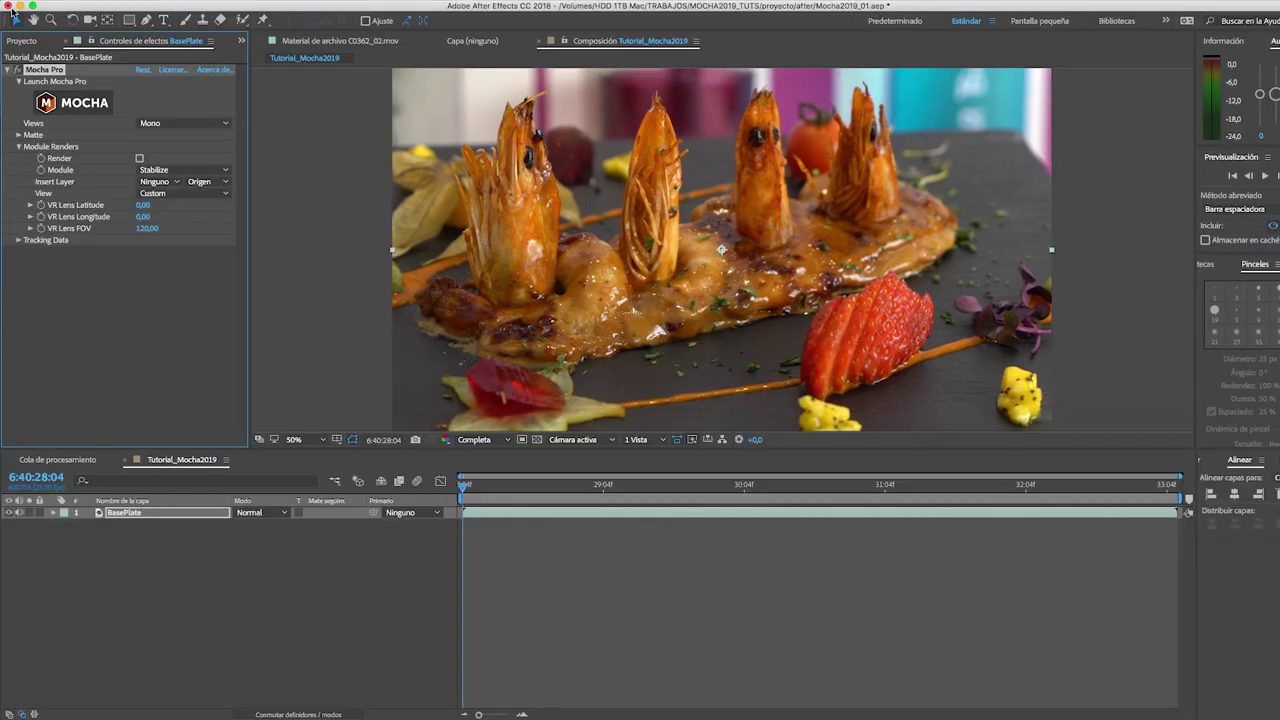
left_click(120, 515)
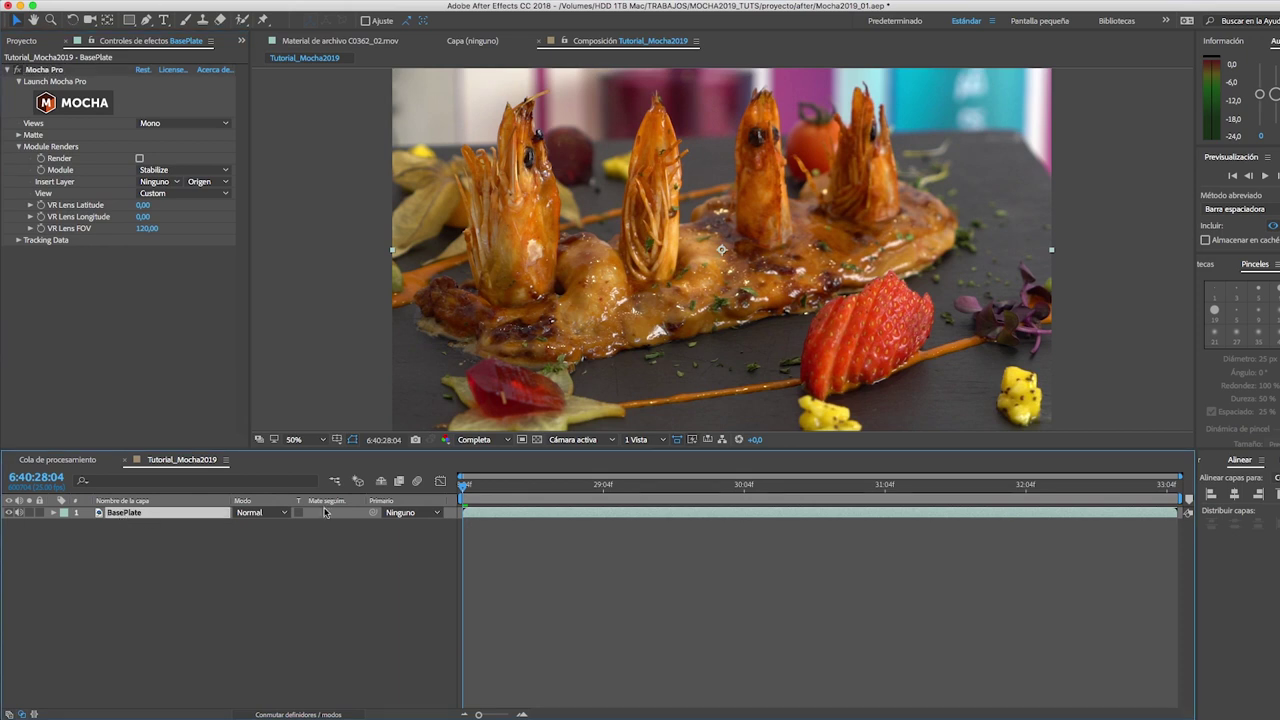
Paste the stabilized corner pin onto BasePlate, zoom out, and check its 96.5% scale keyframes
key("super+v")
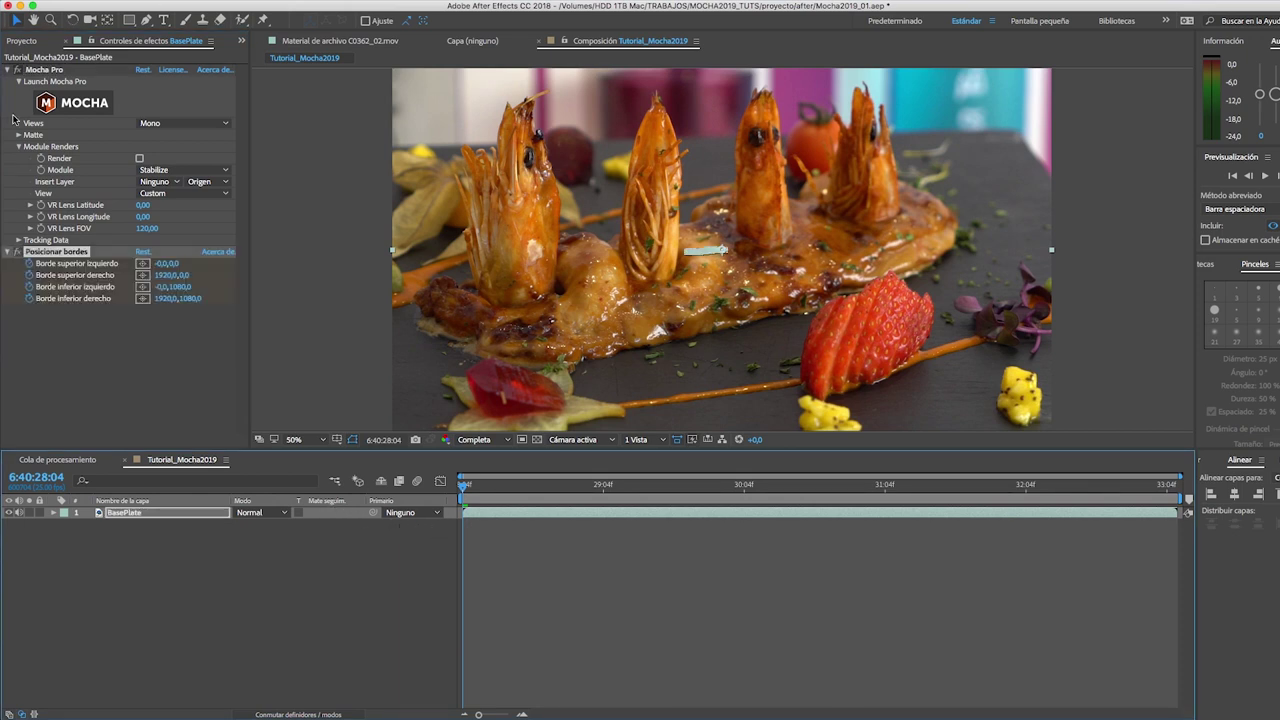
left_click(8, 68)
left_click(560, 560)
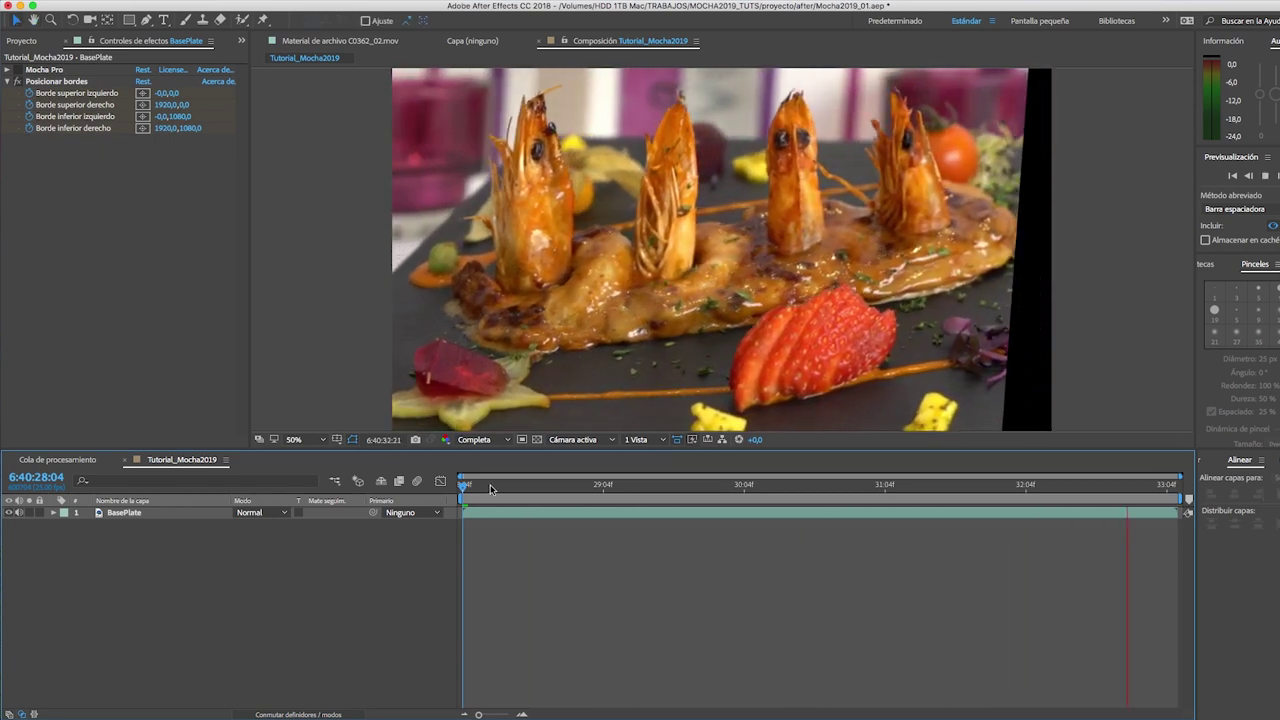
key("comma")
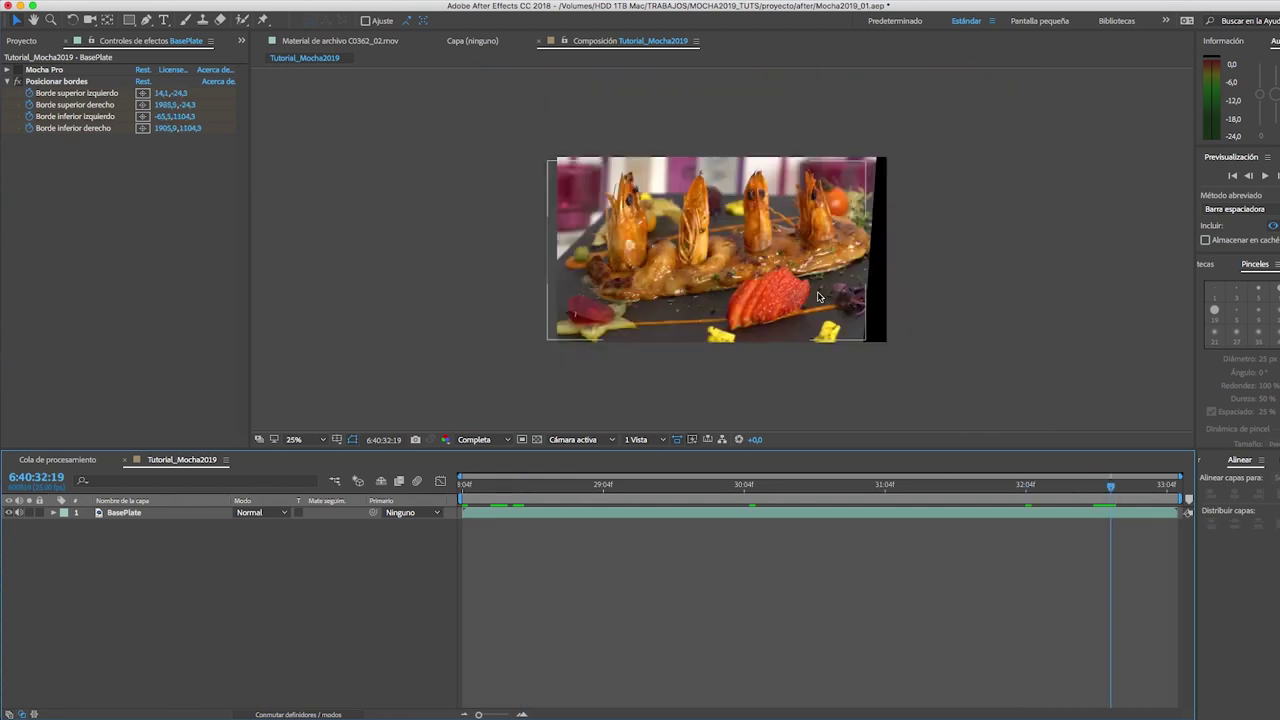
left_click(168, 512)
key("s")
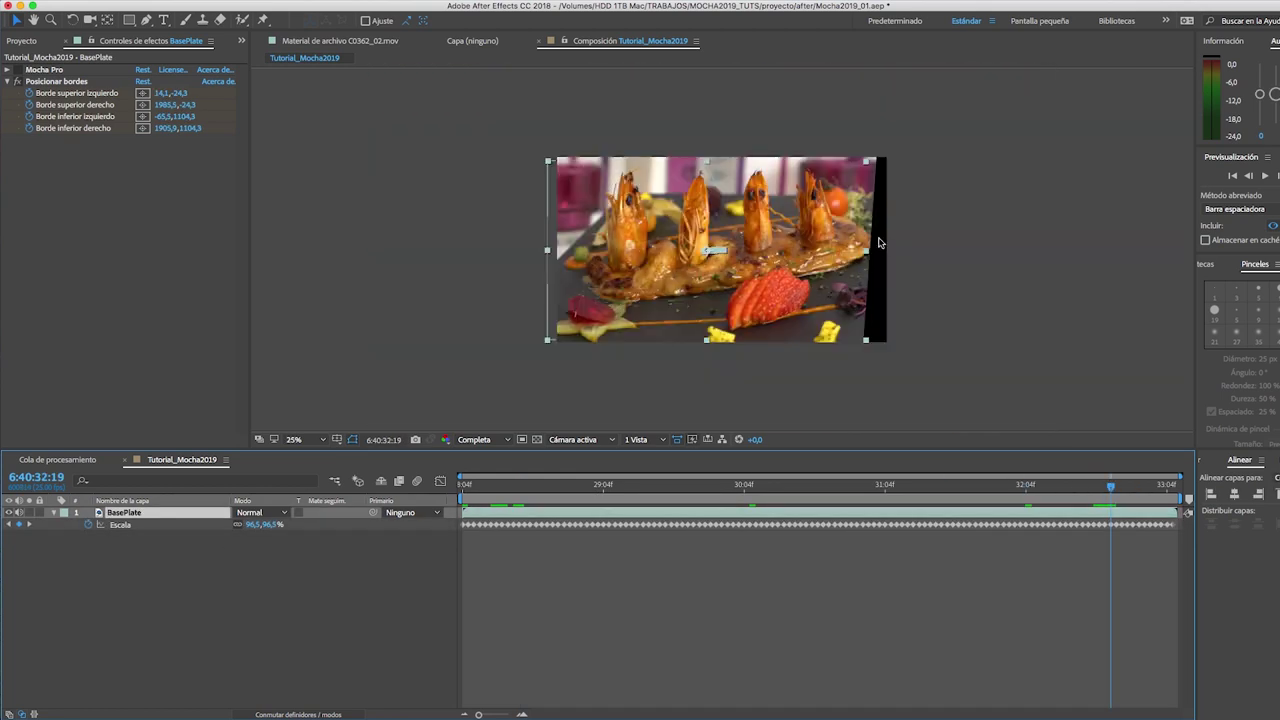
left_click(389, 575)
Add the Nulo 2 null, parent BasePlate to it, and set its scale to 112%
key("ctrl+alt+shift+y")
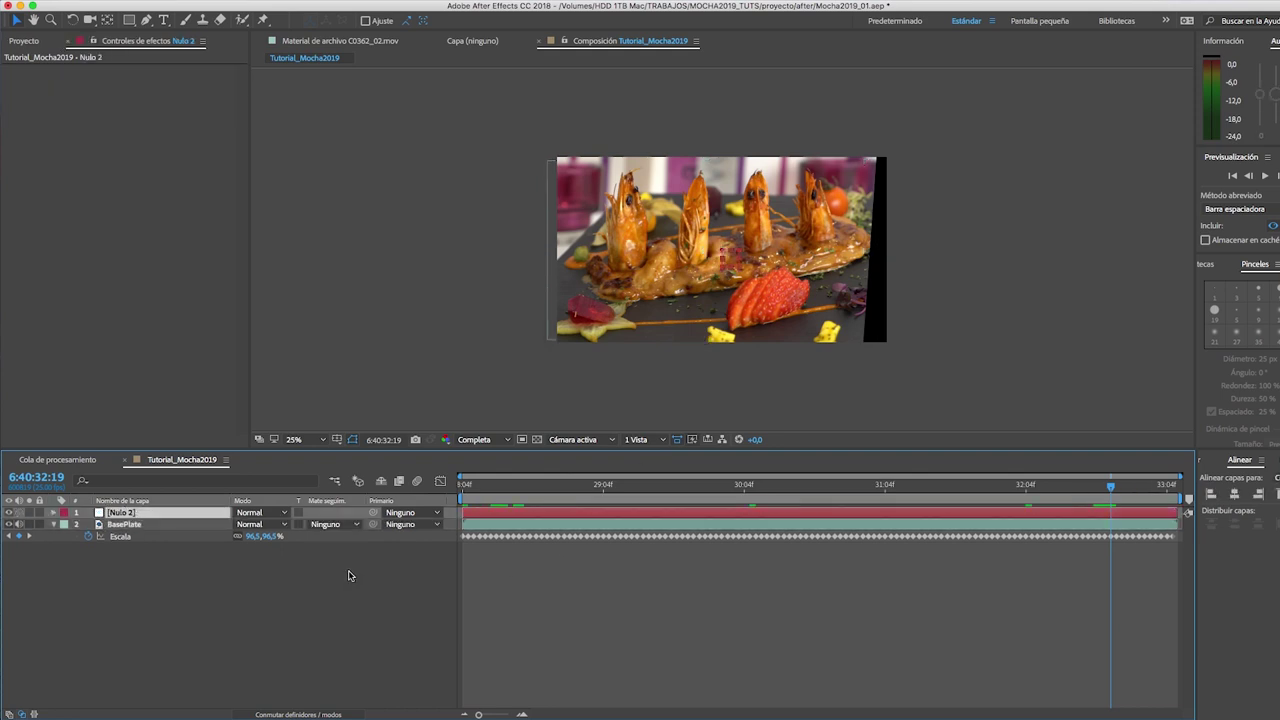
left_click_drag(372, 524, 120, 512)
key("s")
left_click_drag(250, 524, 258, 524)
left_click(257, 524)
type("2")
key("Return")
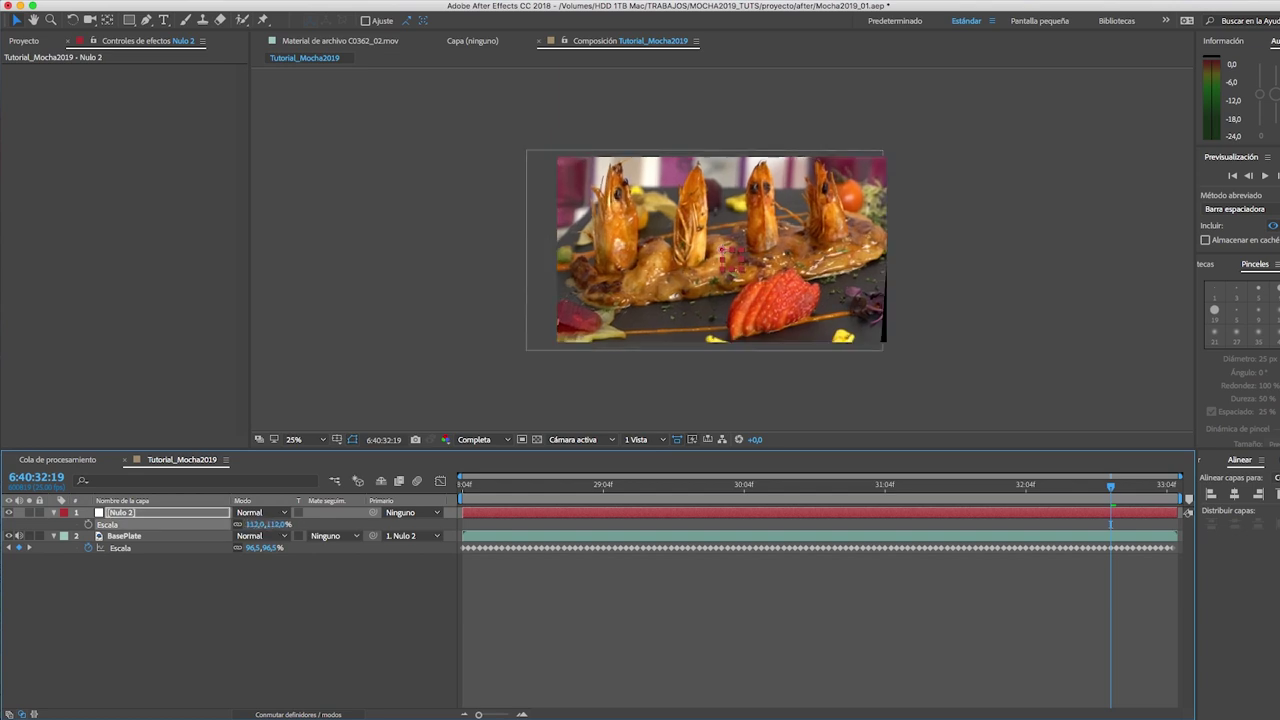
Shift Nulo 2's position to hide the black edge, then move back to an earlier frame
left_click(207, 515)
key("p")
left_click_drag(243, 524, 287, 524)
mouse_move(704, 490)
left_mouse_down()
mouse_move(598, 500)
mouse_move(1236, 512)
mouse_move(231, 519)
left_mouse_up()
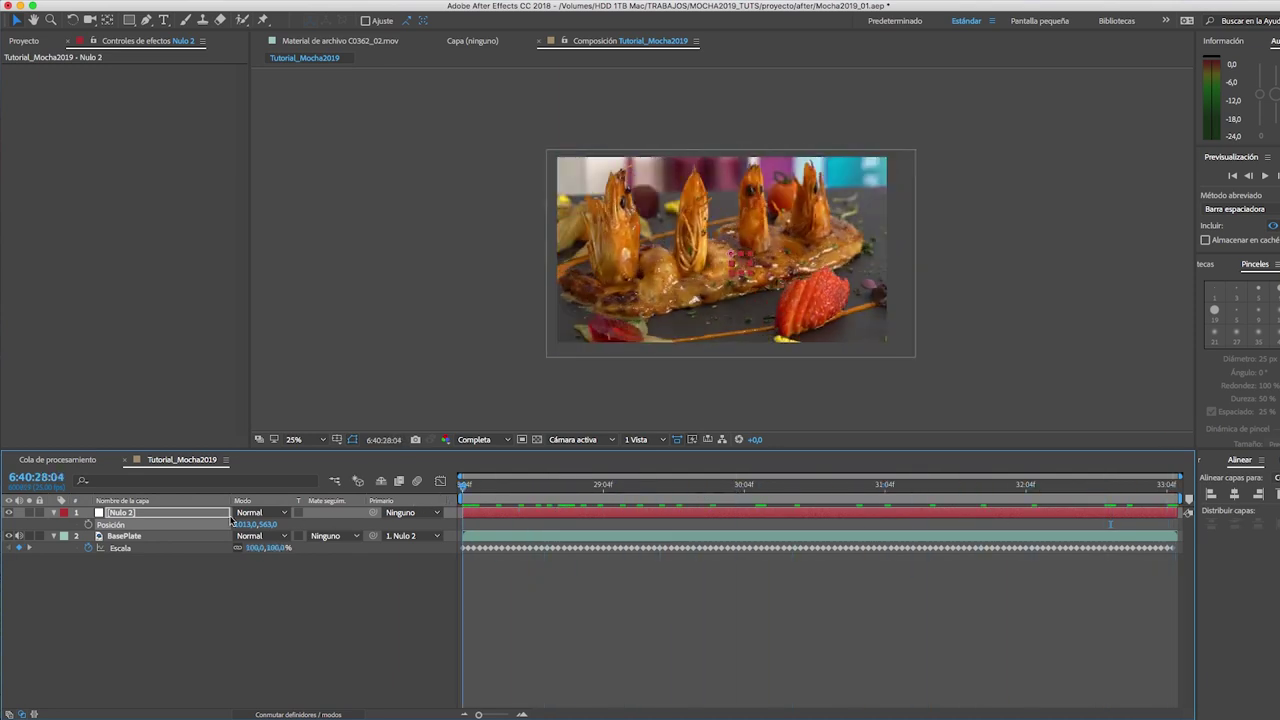
Preview the stabilized composition fitted to the viewer, then collapse the layers' property rows
left_click(703, 549)
key("space")
left_click(300, 439)
left_click(310, 450)
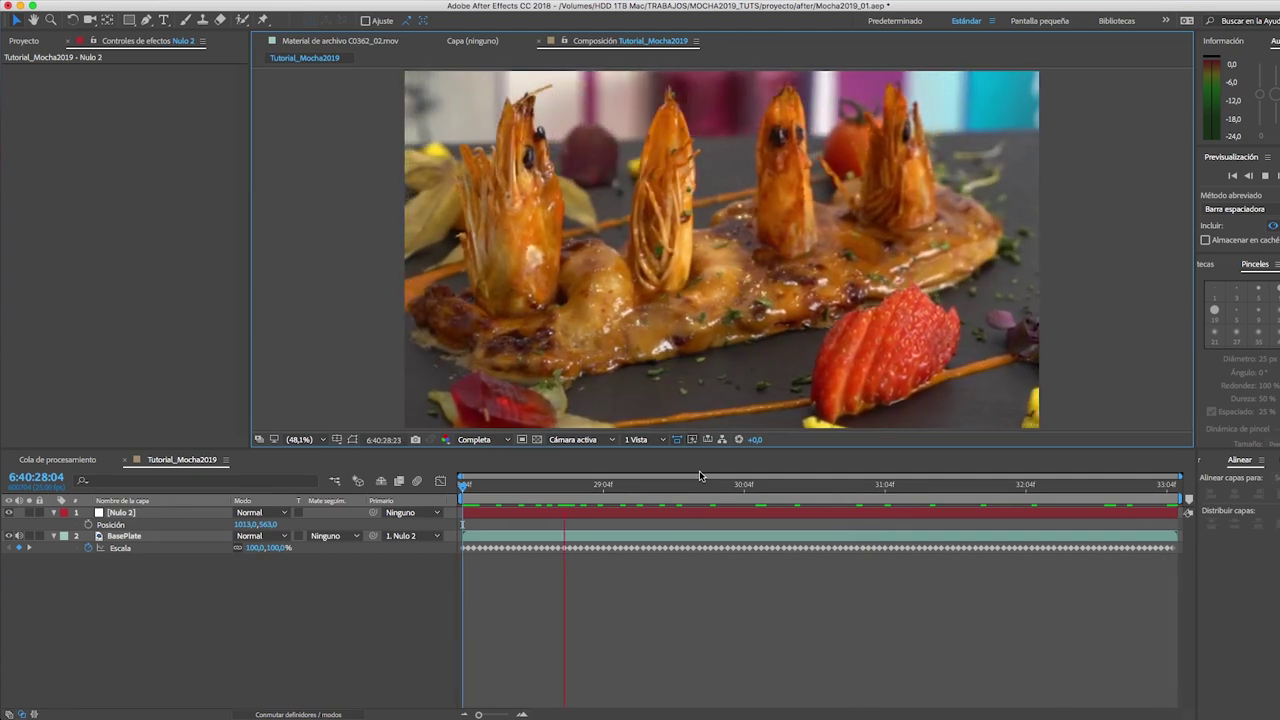
key("space")
left_click(57, 520)
left_click(55, 515)
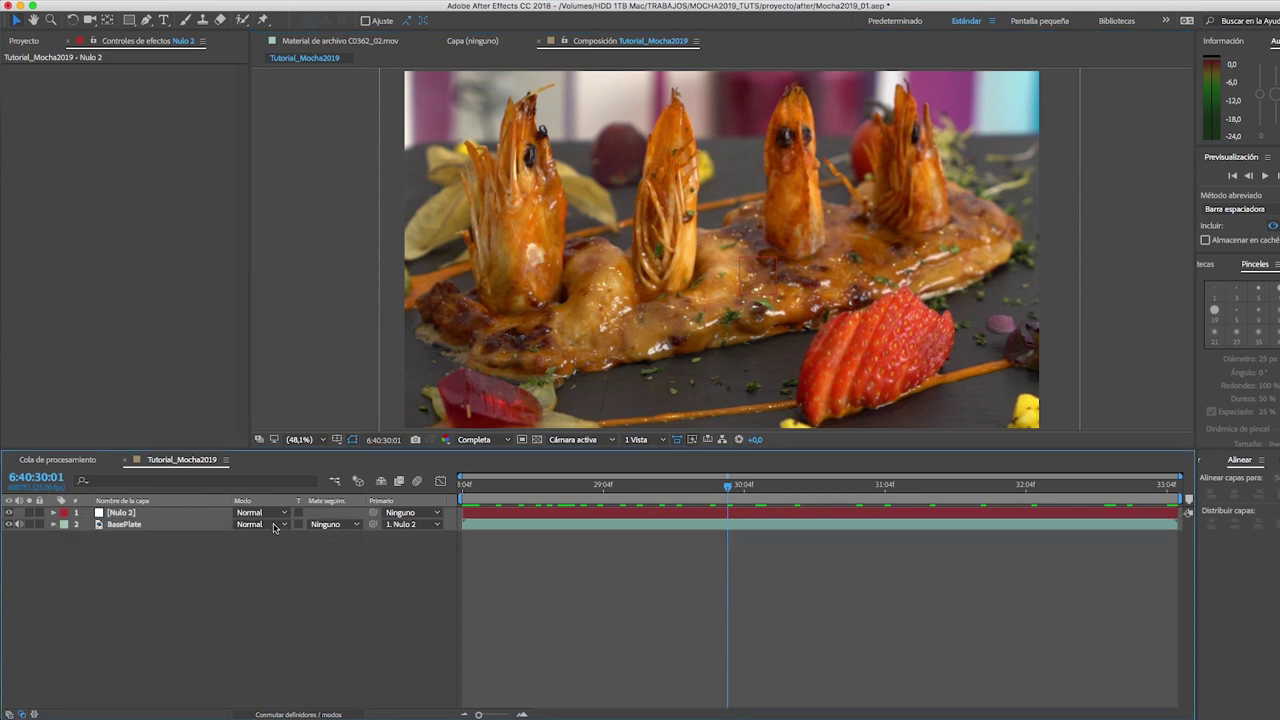
Precompose the BasePlate and null layers into a precomp named Precomp
left_click(124, 524)
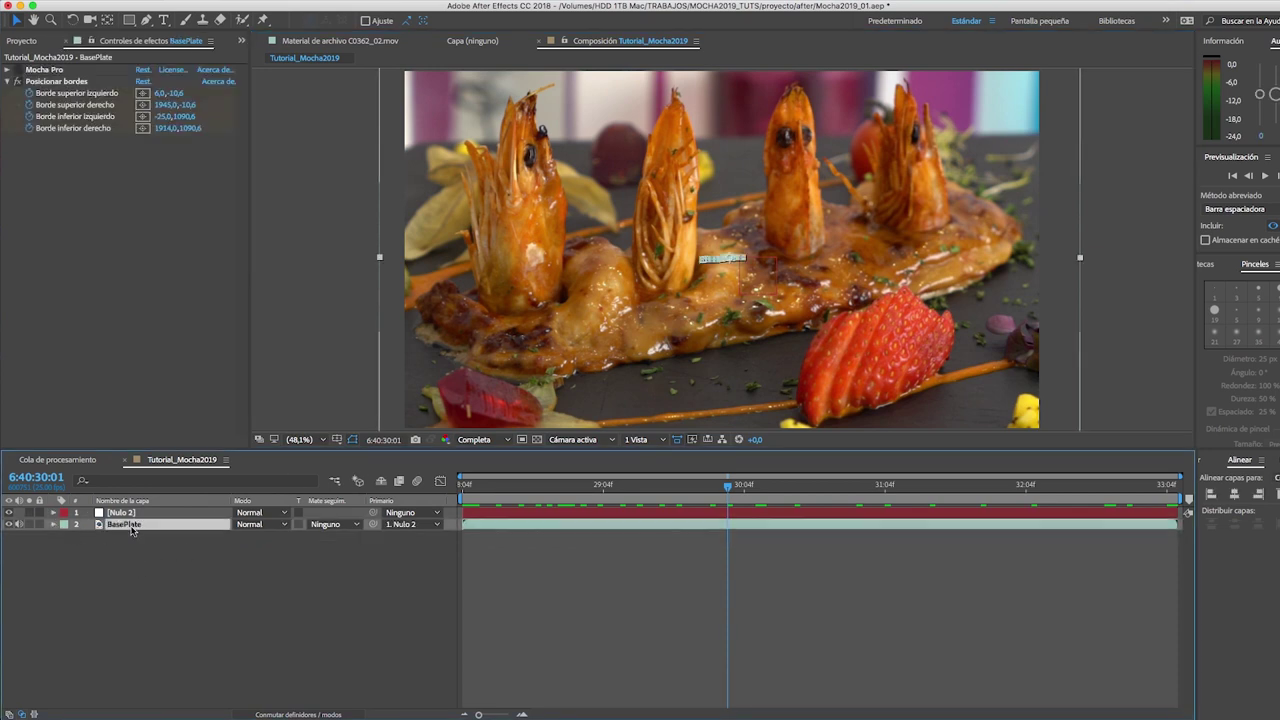
left_click(135, 513, "shift")
key("ctrl+shift+c")
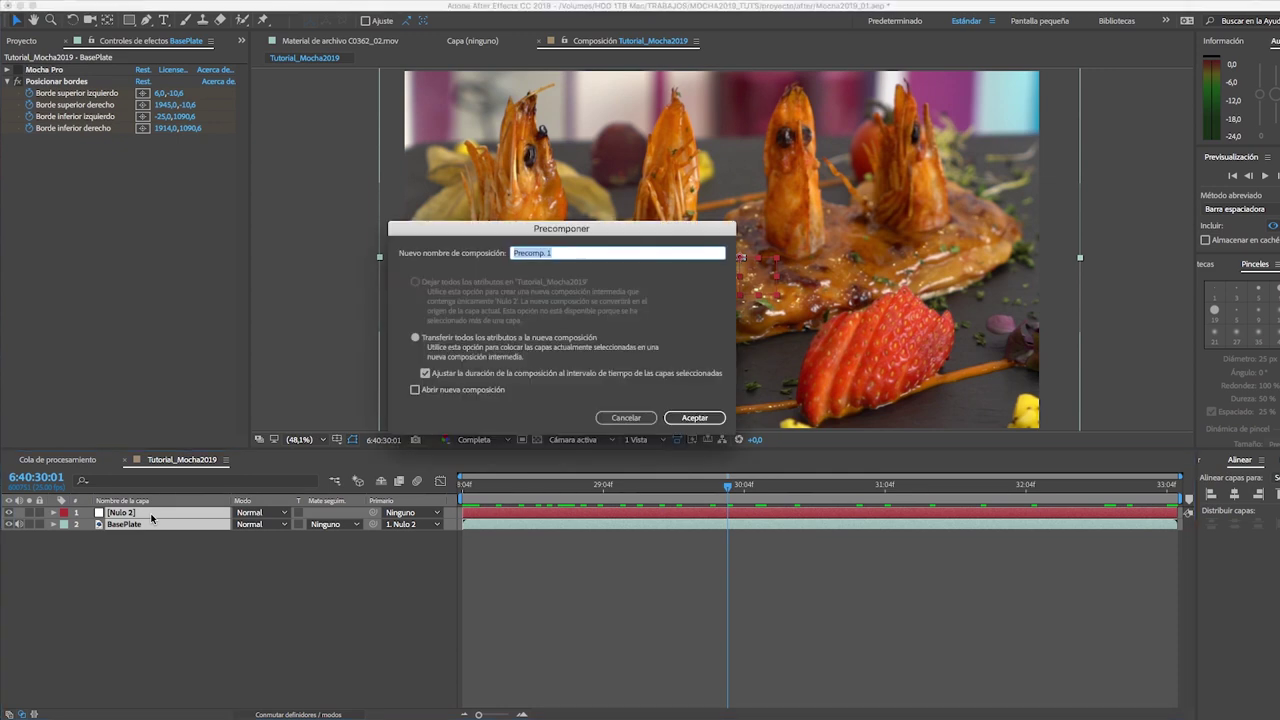
type("P")
key("Return")
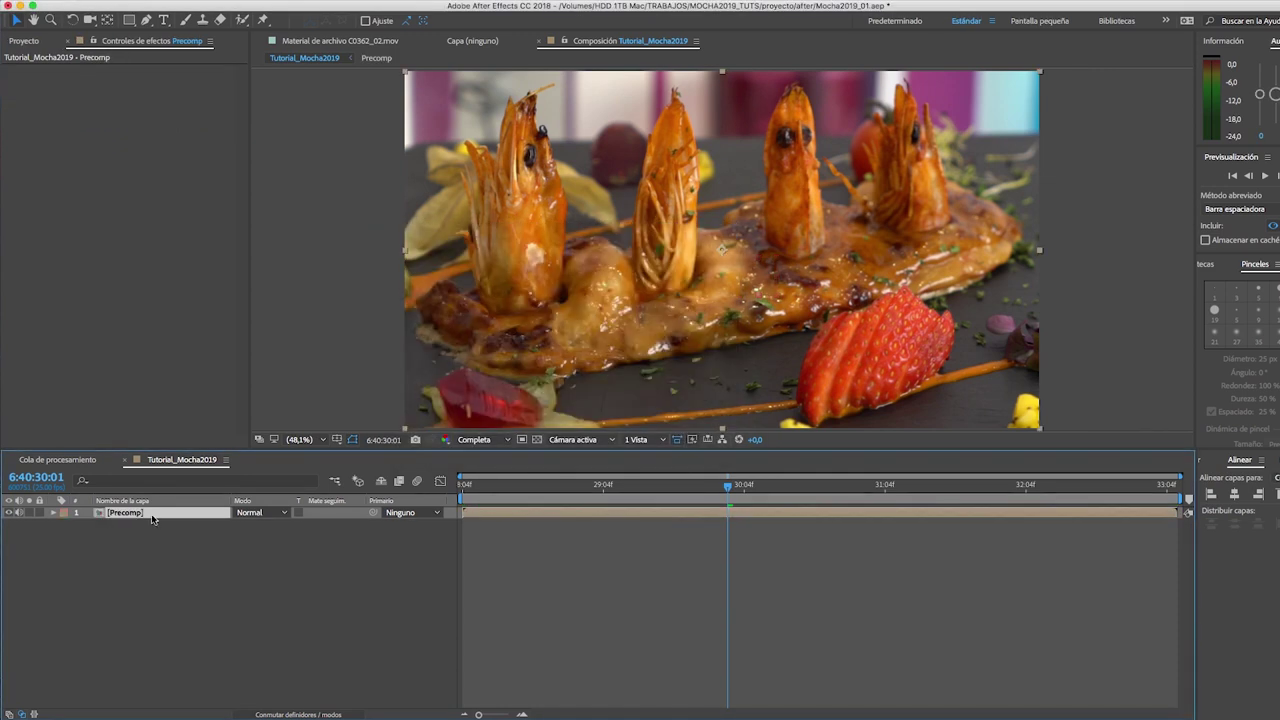
Apply the Boris FX Mocha Pro effect to the Precomp layer
left_click(305, 0)
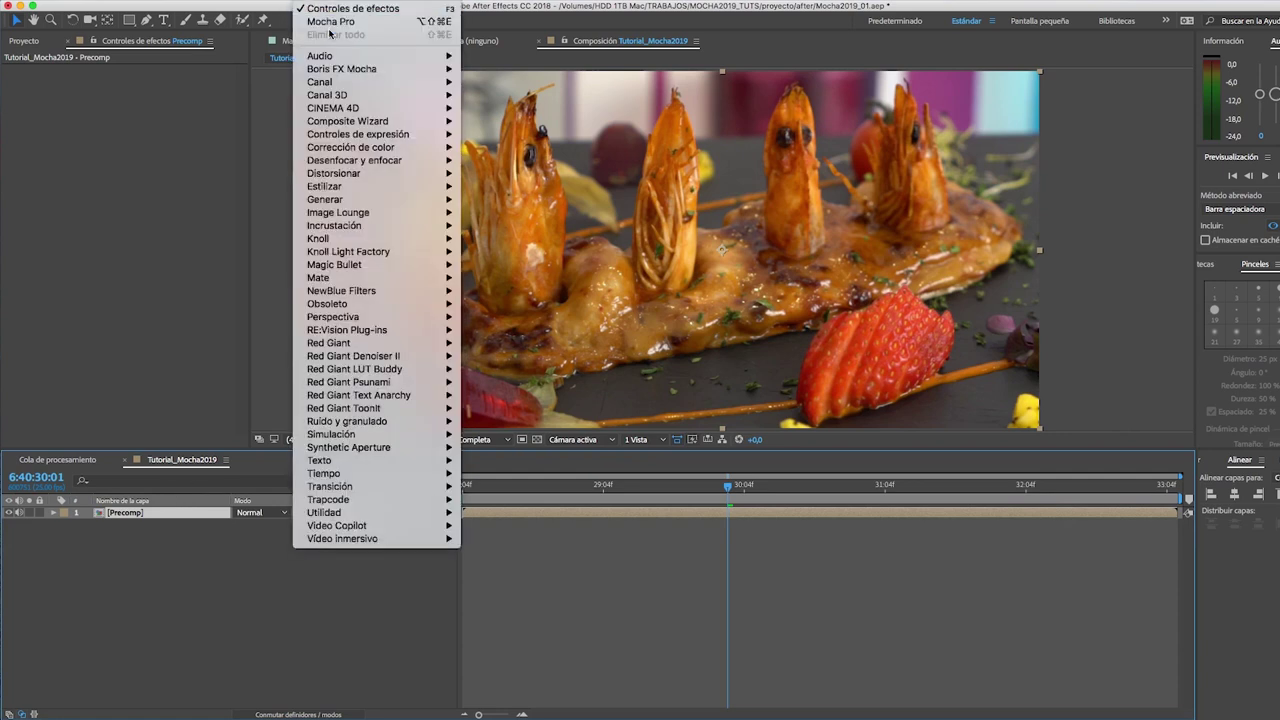
mouse_move(333, 70)
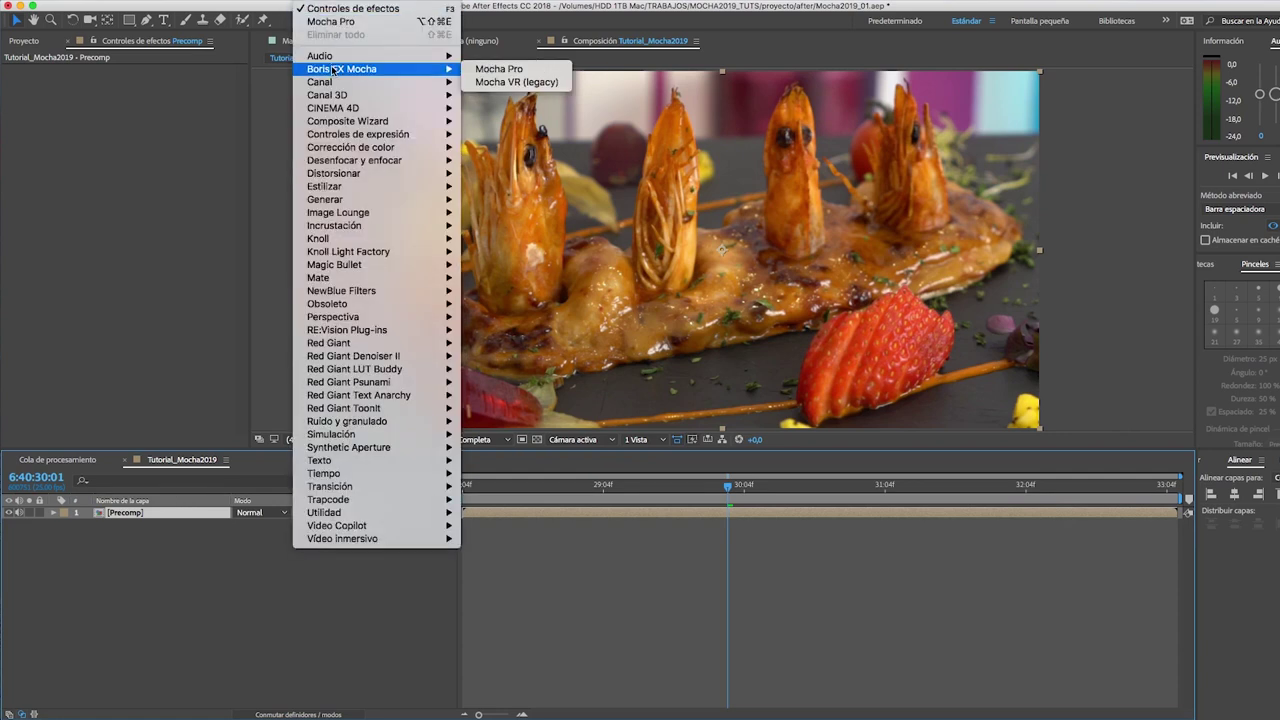
left_click(487, 70)
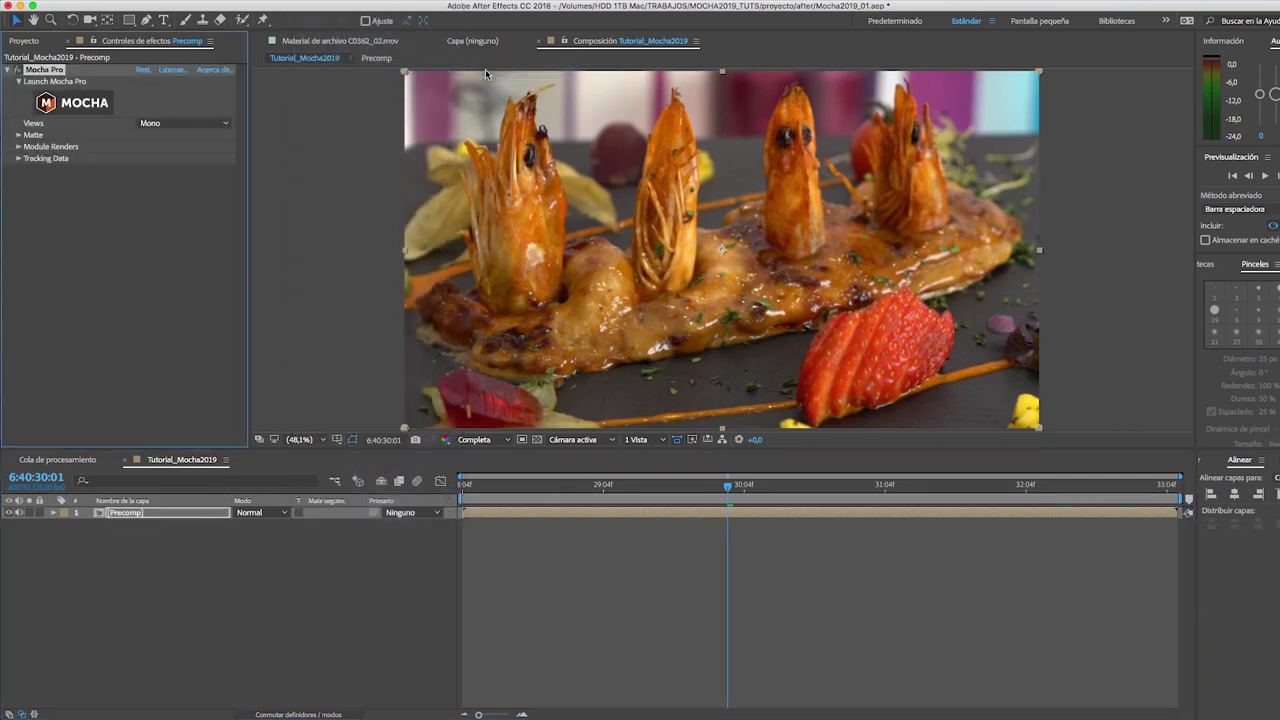
Launch the Mocha Pro interface and reposition the clip in the viewer
left_click(94, 104)
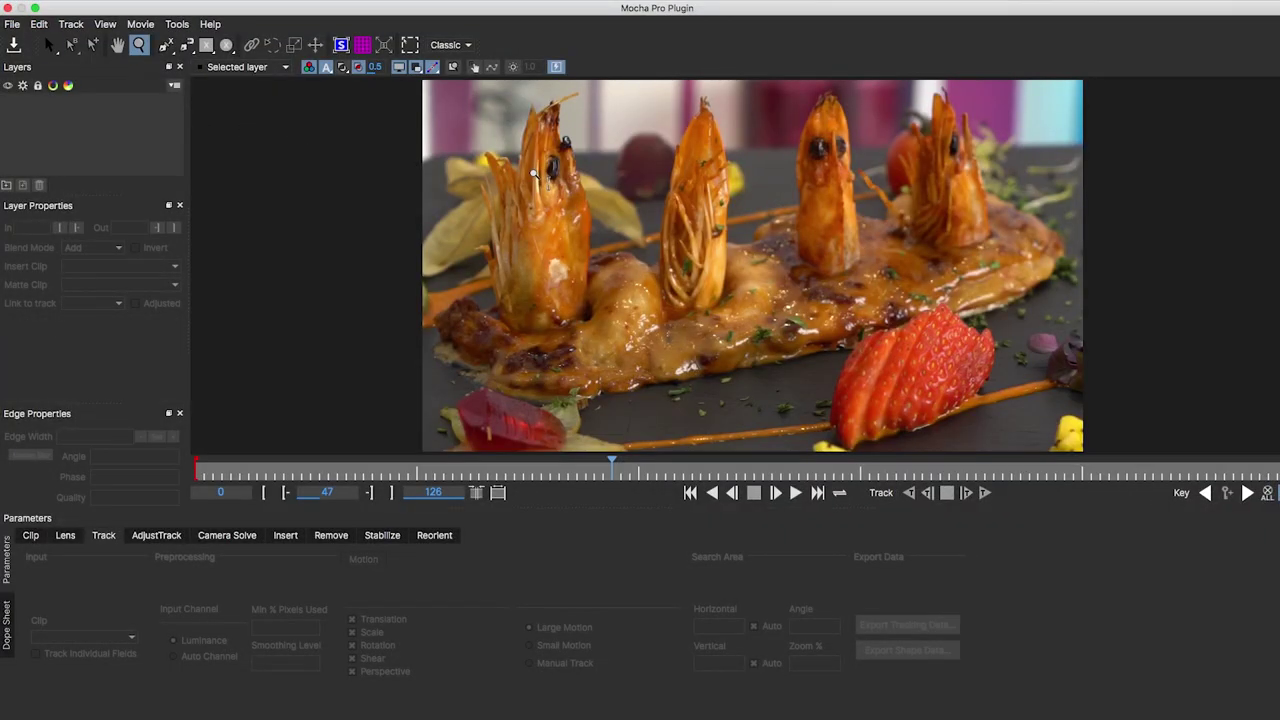
scroll(545, 160, "up", 1)
scroll(563, 165, "up", 1)
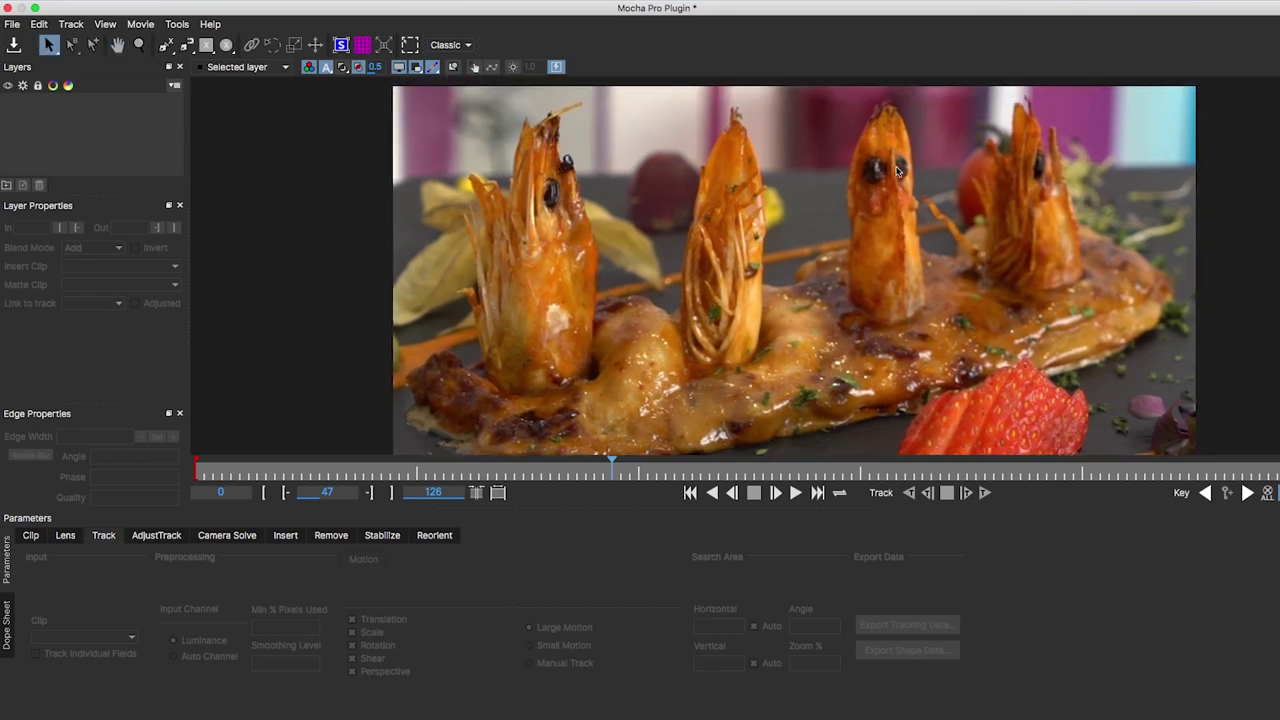
left_click_drag(856, 152, 689, 187)
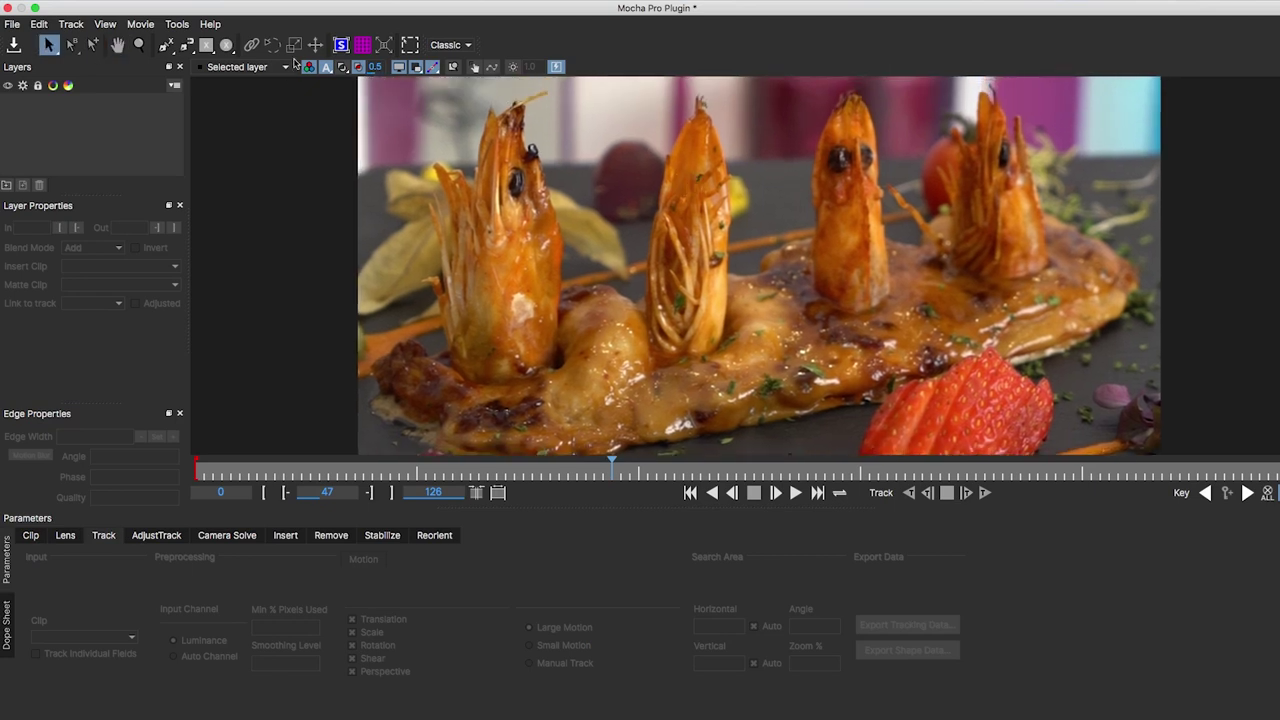
Draw small circle splines around the eyes of all four shrimp
left_click(183, 47)
left_click(200, 50)
left_click(228, 50)
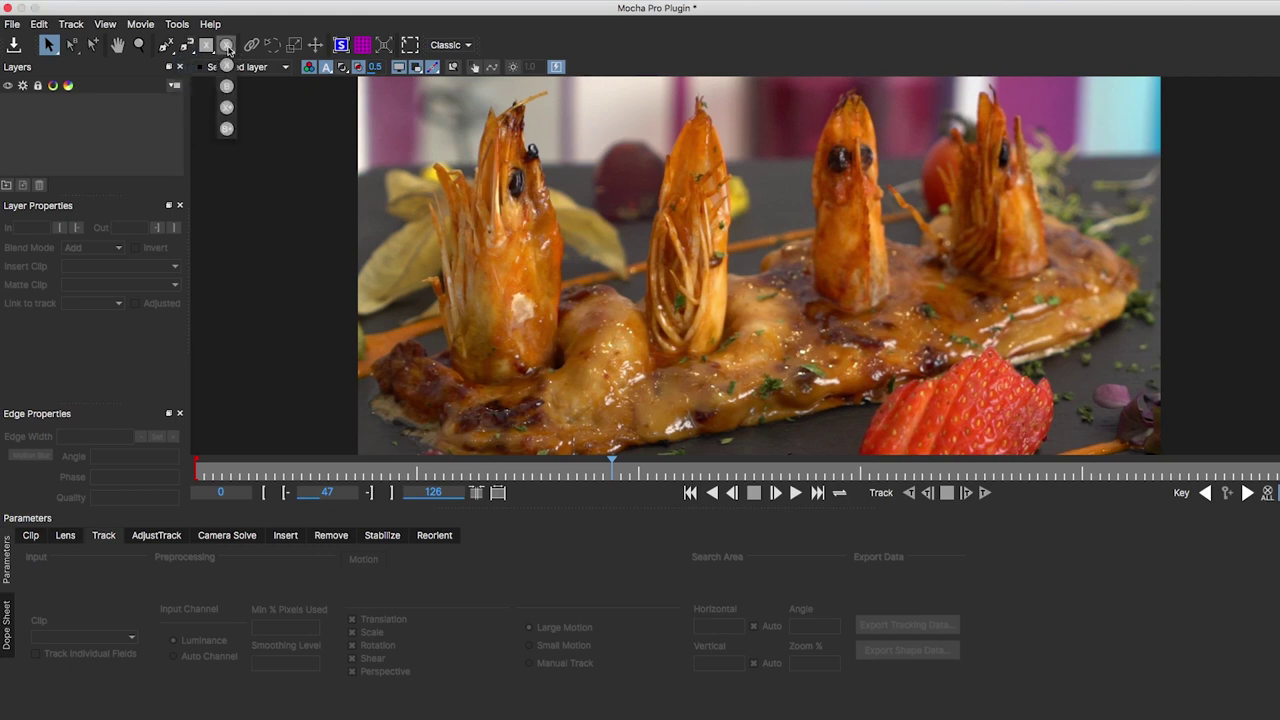
left_click(227, 88)
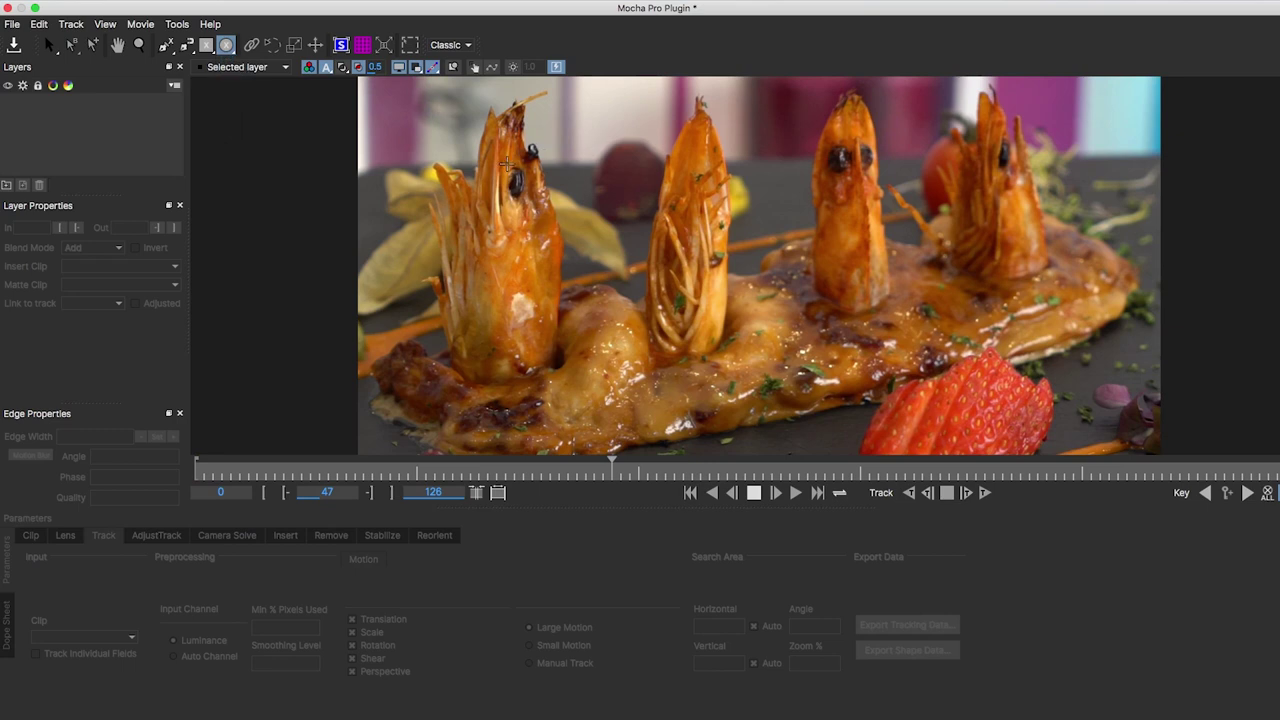
left_click_drag(532, 200, 548, 218)
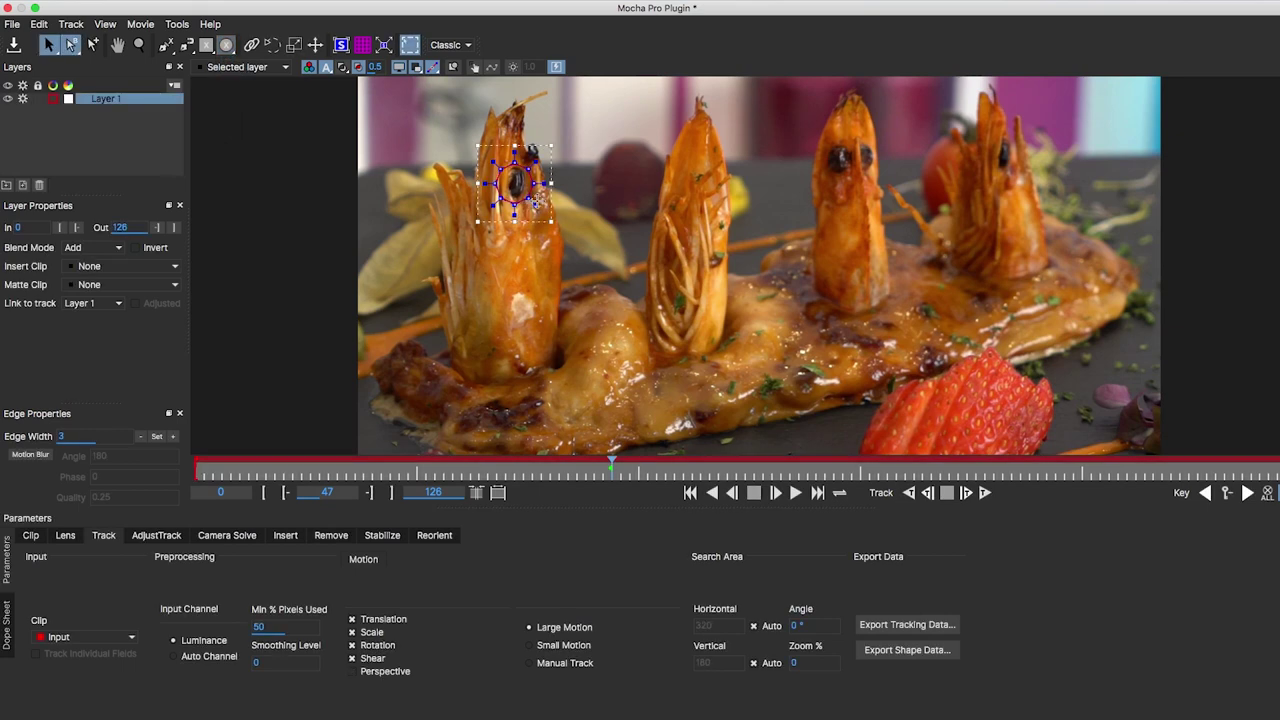
left_click(372, 632)
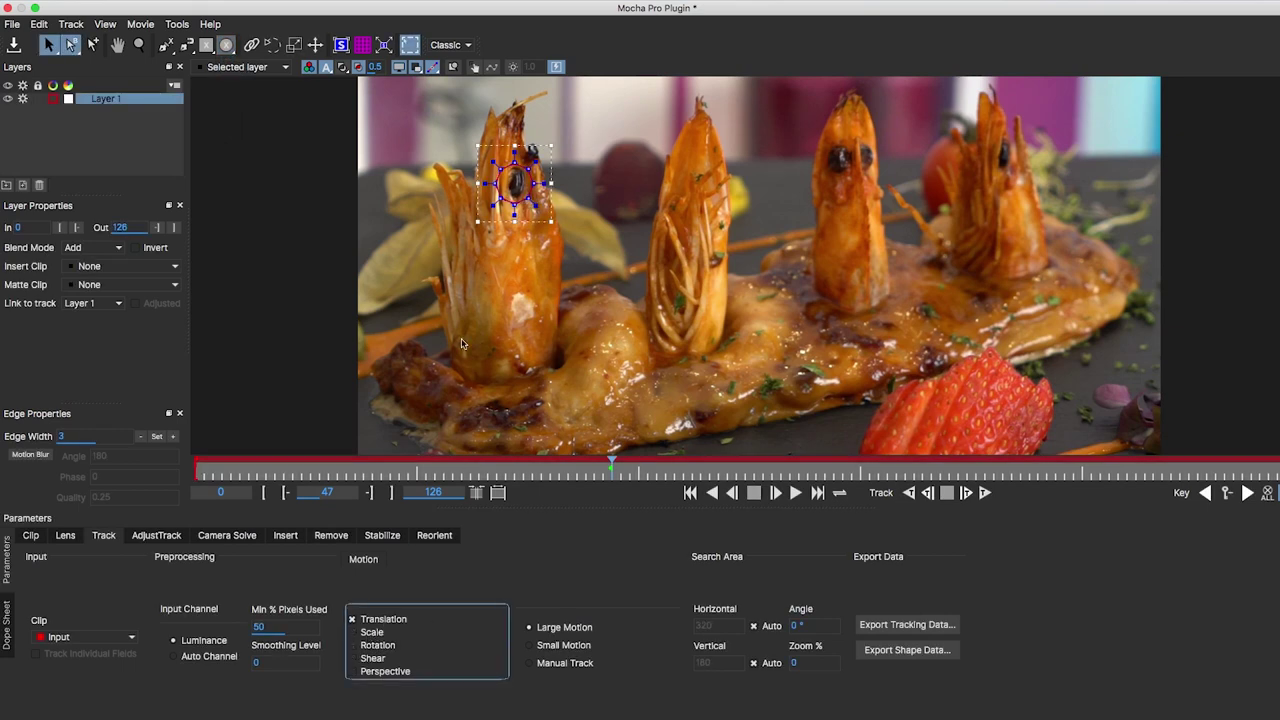
key("c")
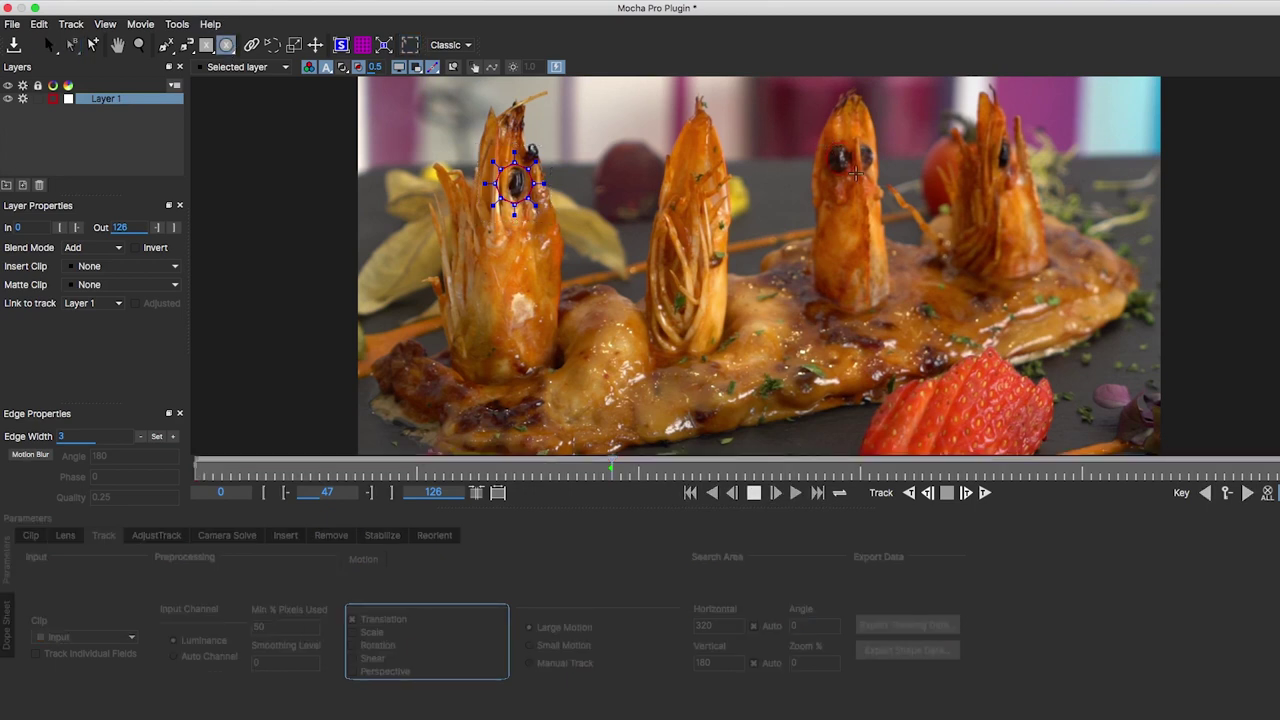
left_click(858, 177)
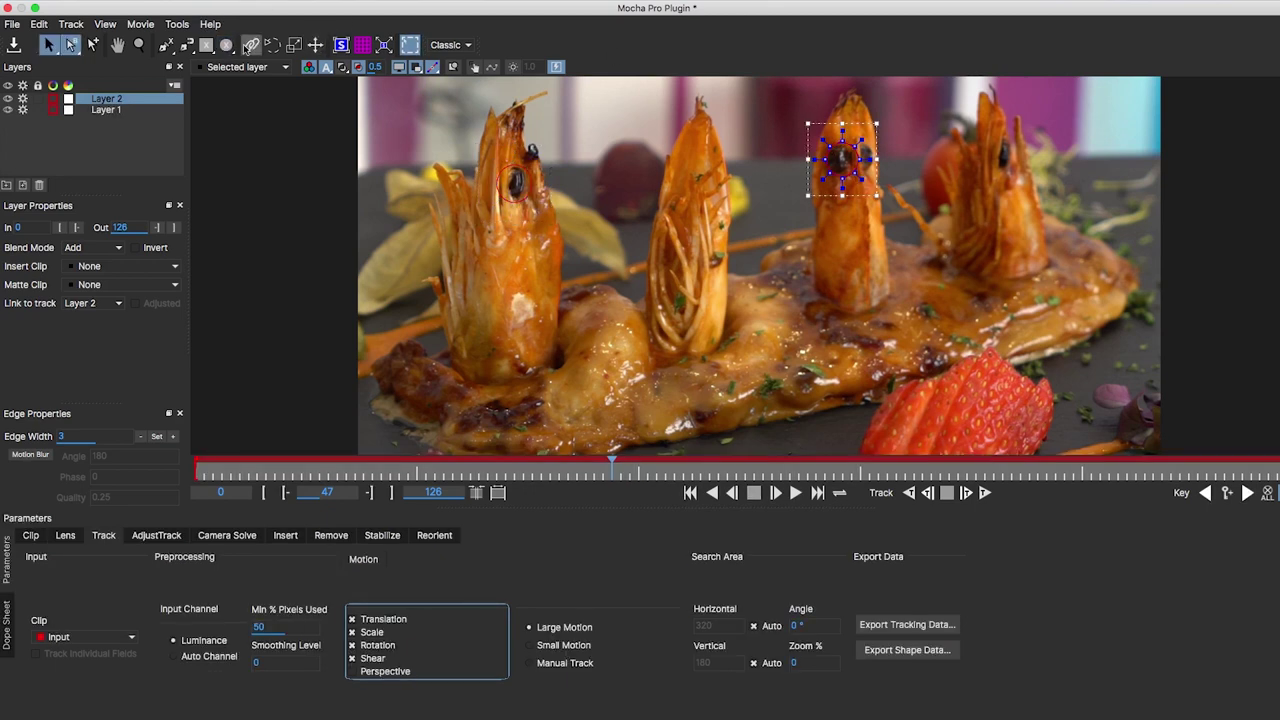
left_click(226, 45)
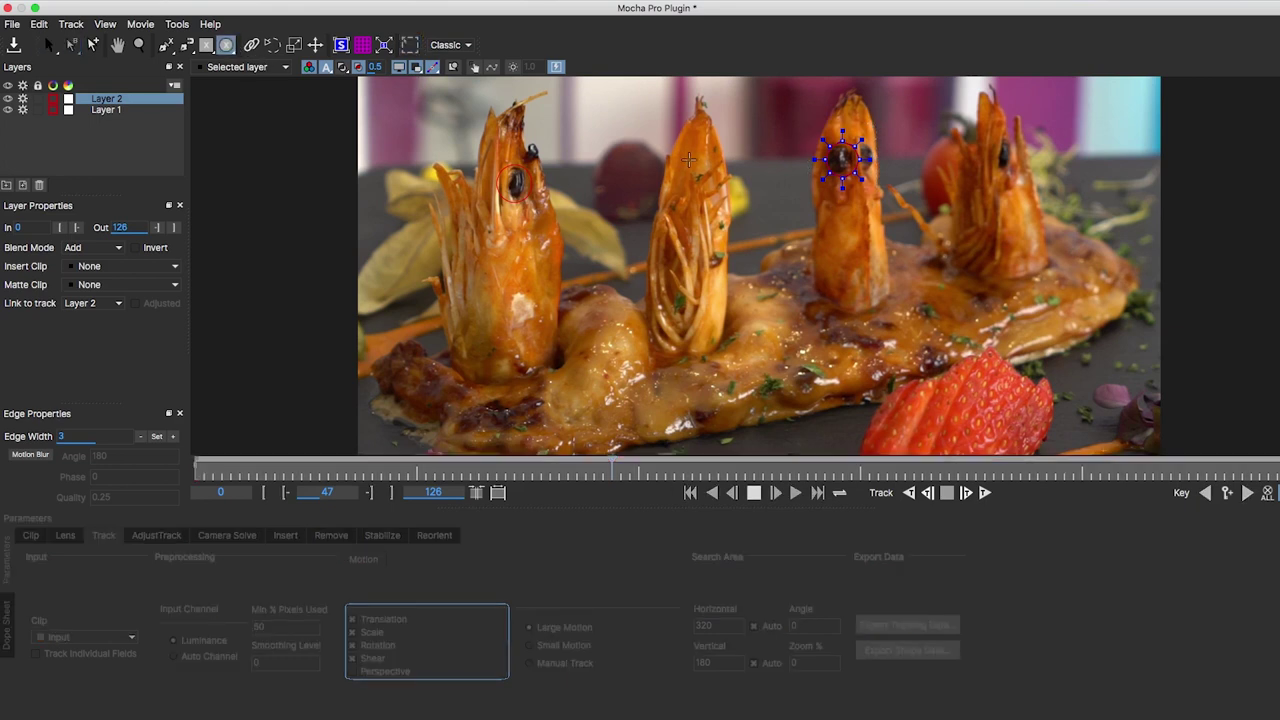
left_click_drag(688, 160, 716, 194)
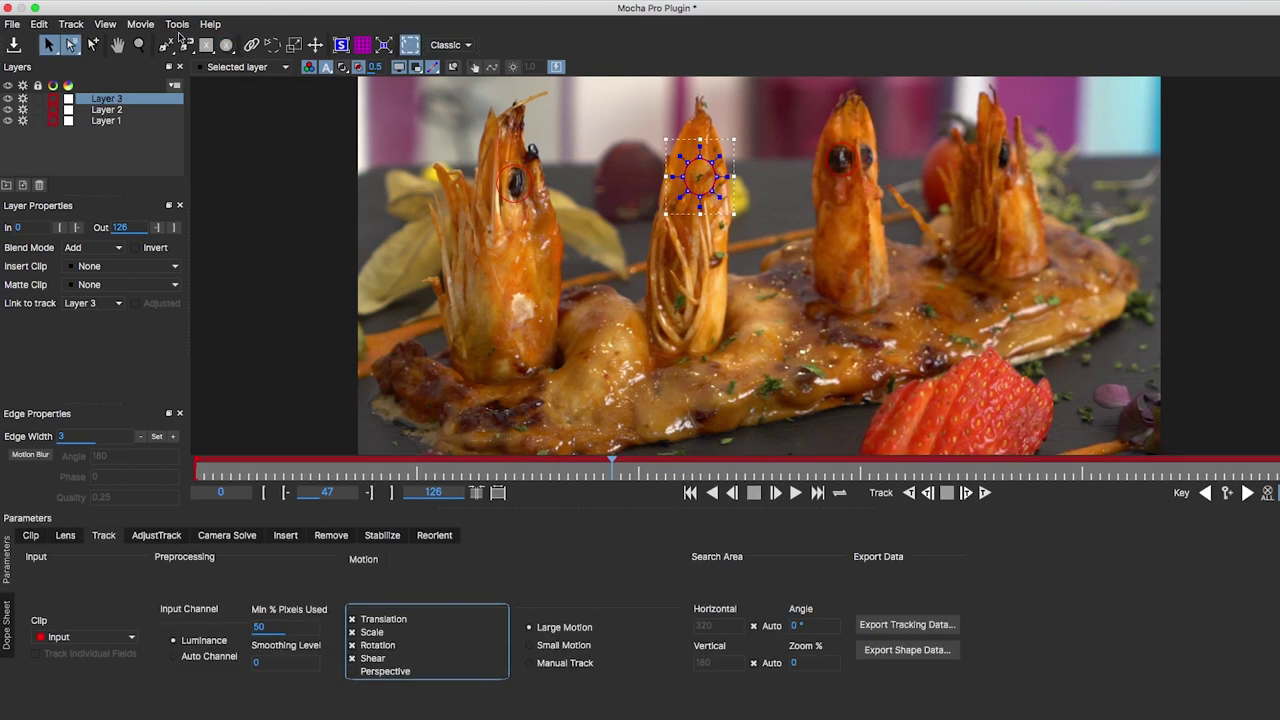
left_click(226, 45)
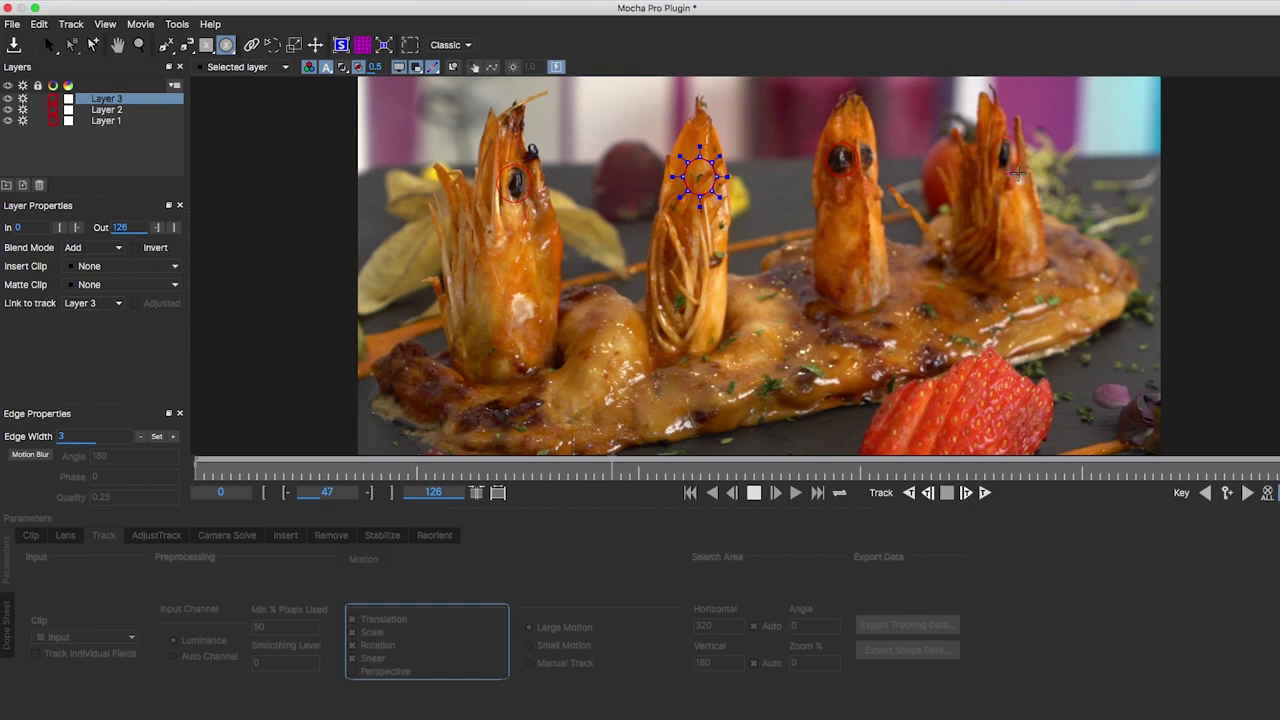
left_click_drag(988, 134, 1020, 180)
Limit the circle layers to translation-only tracking and select all four layers
left_click(352, 632)
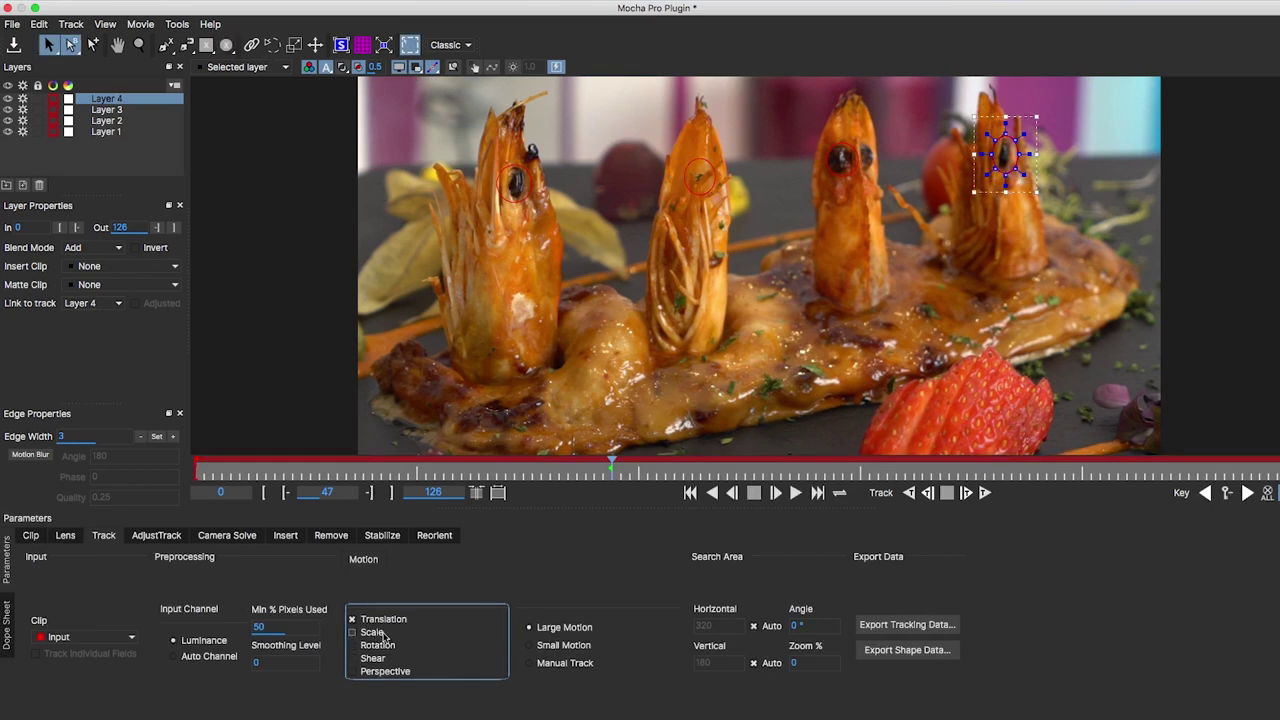
left_click(98, 109)
left_click(381, 645)
left_click(106, 120)
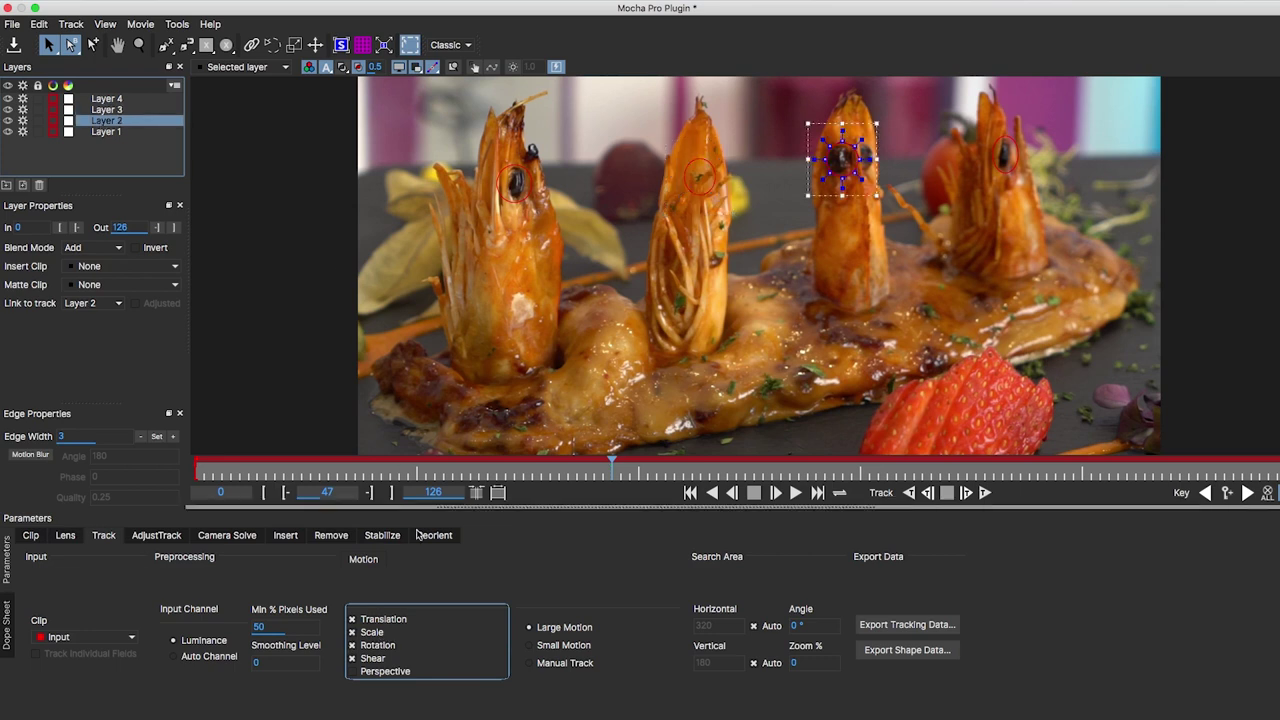
left_click(105, 131)
left_click(105, 100, "shift")
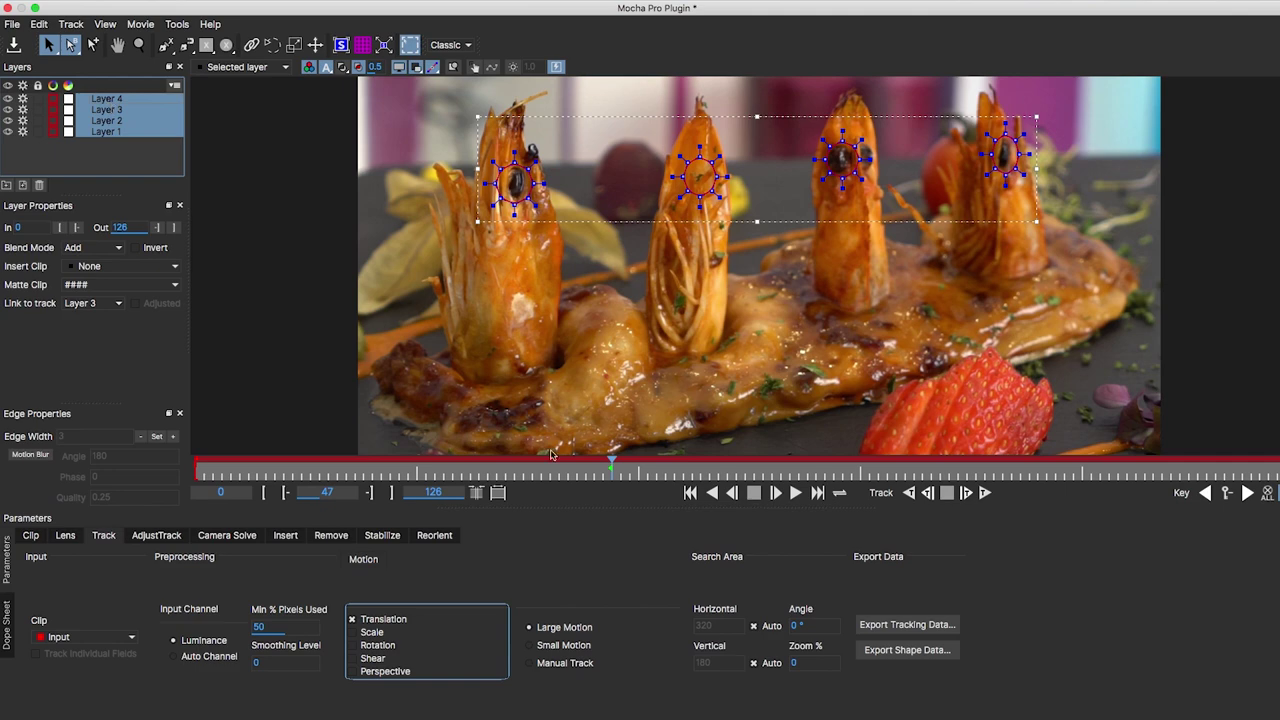
Track Layers 1–4 forward through the clip, scrub back to review, and show the grid overlay
left_click(984, 492)
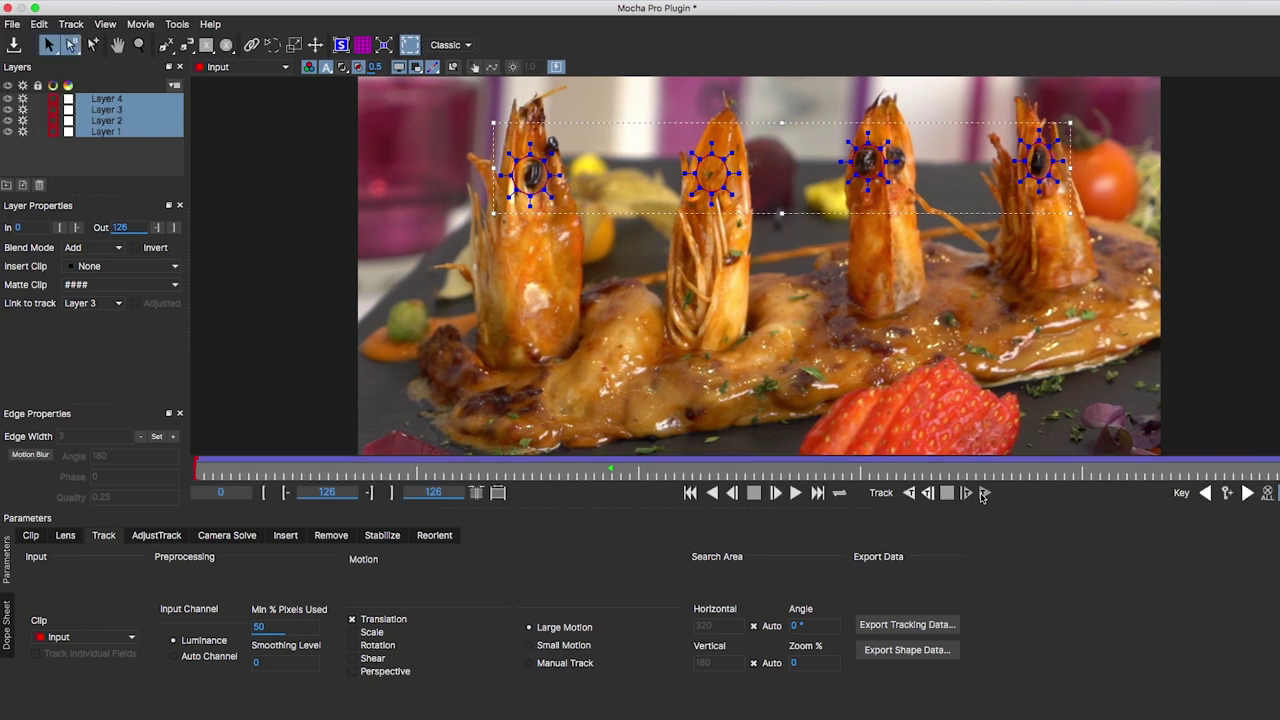
left_click_drag(976, 466, 609, 481)
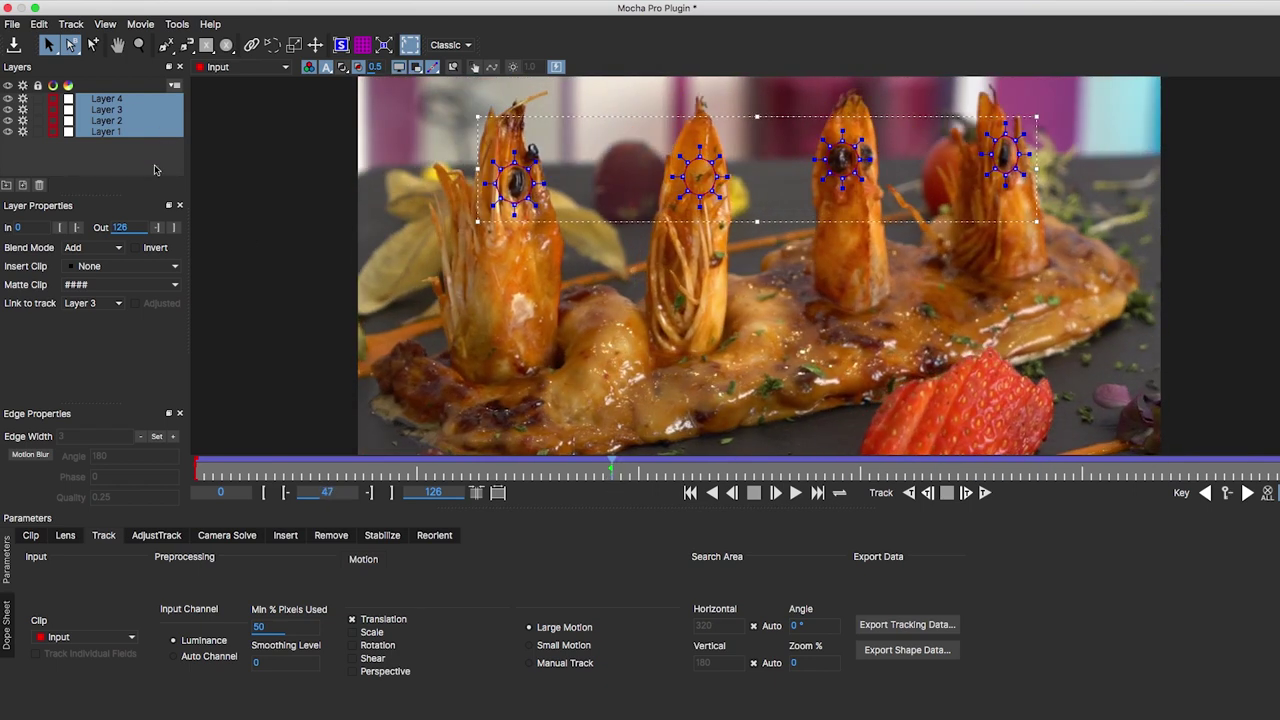
key("z")
mouse_move(759, 272)
left_mouse_down()
mouse_move(721, 300)
mouse_move(696, 269)
left_mouse_up()
key("x")
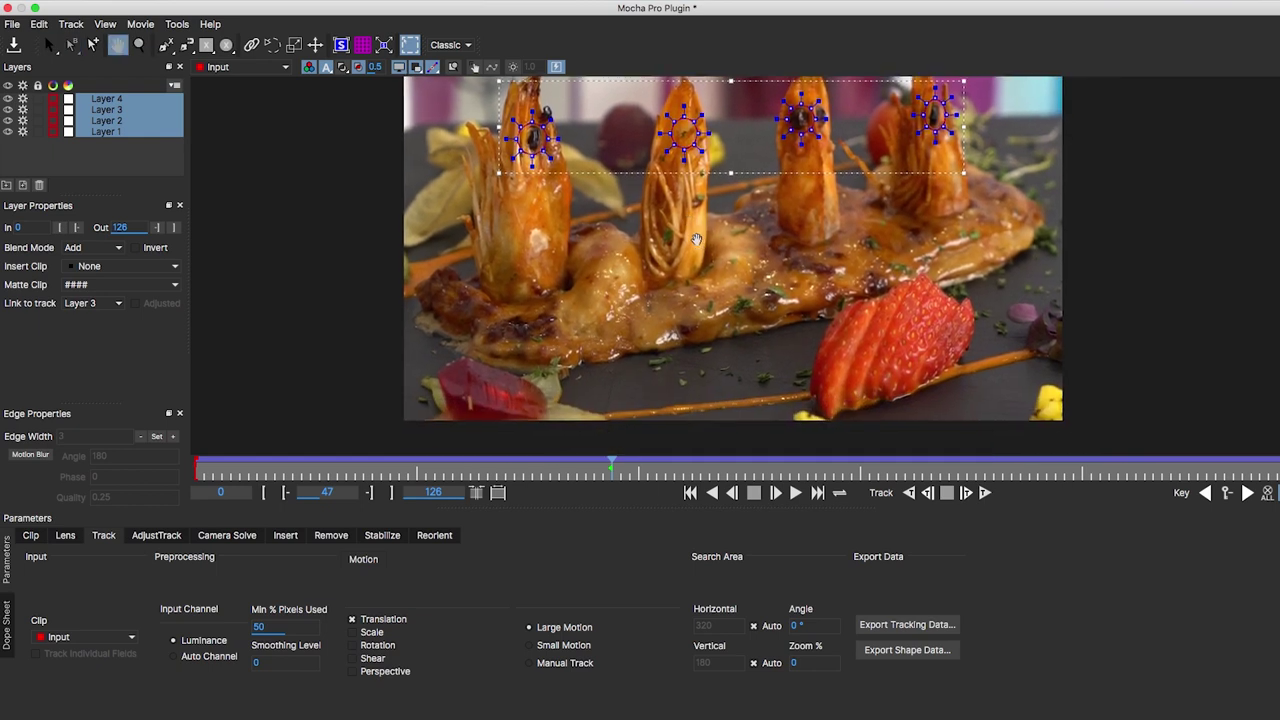
key("x")
left_click_drag(582, 188, 597, 234)
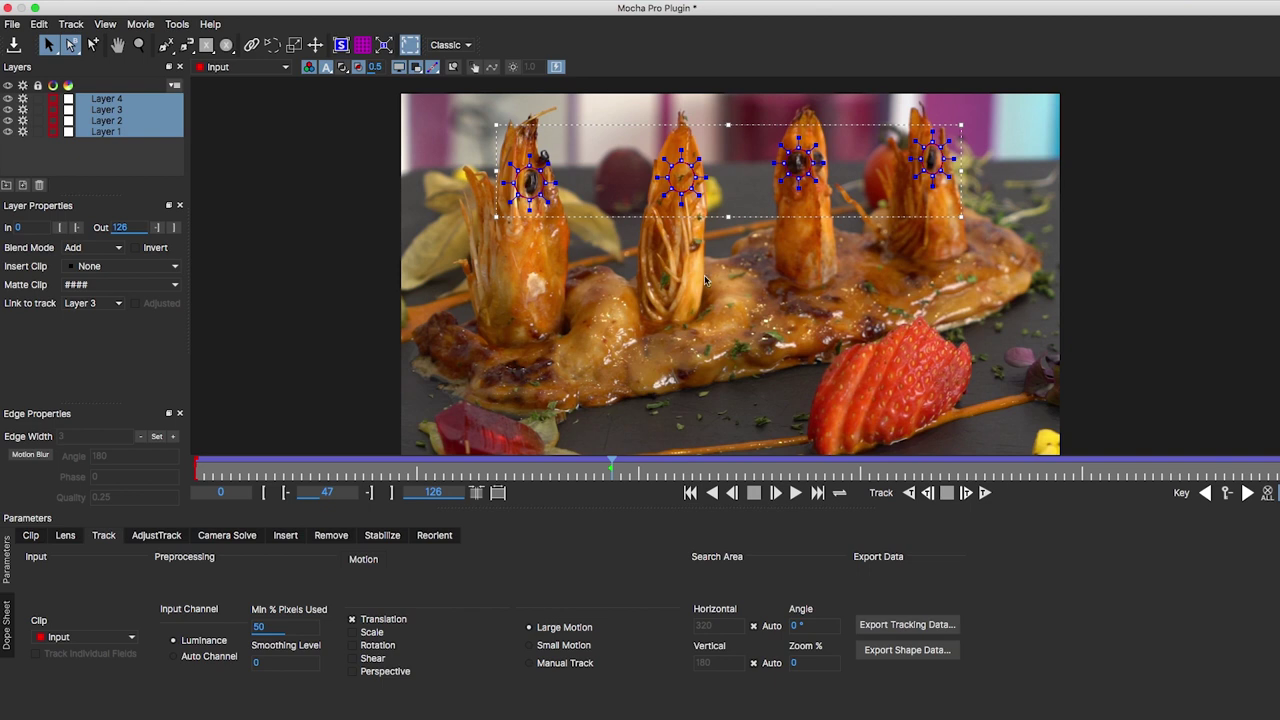
left_click_drag(705, 281, 695, 243)
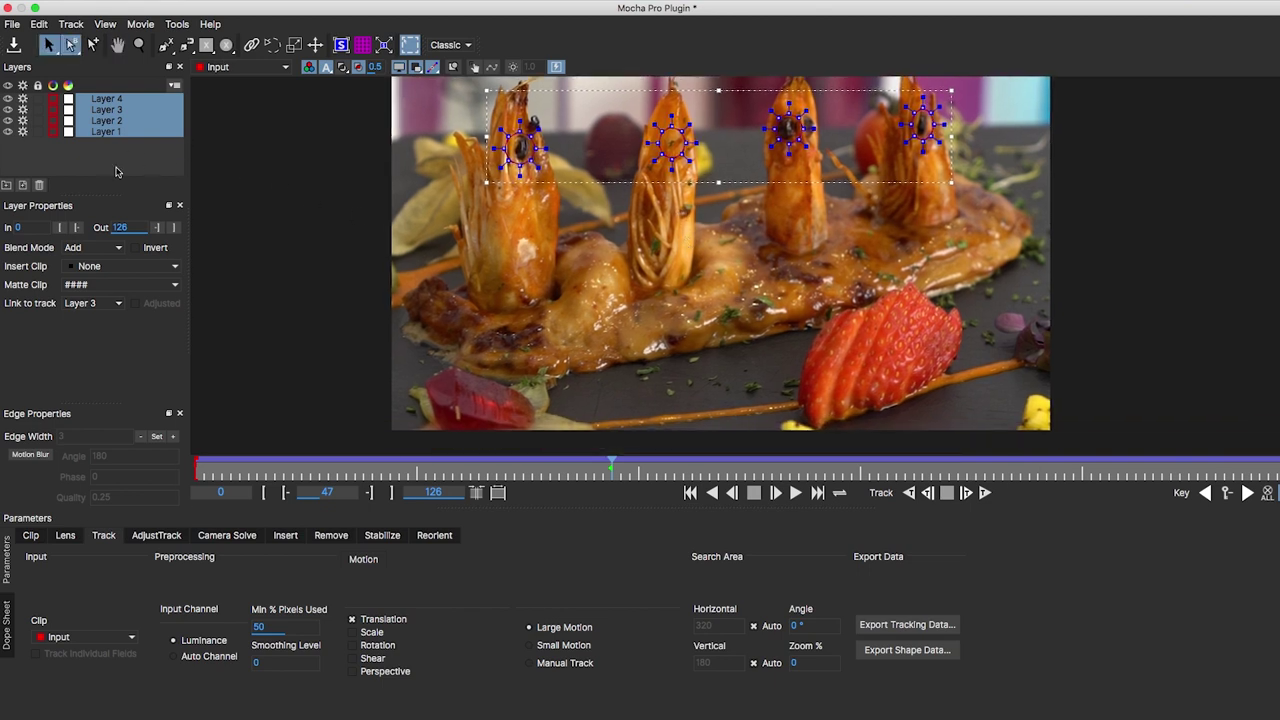
left_click(116, 172)
left_click(364, 45)
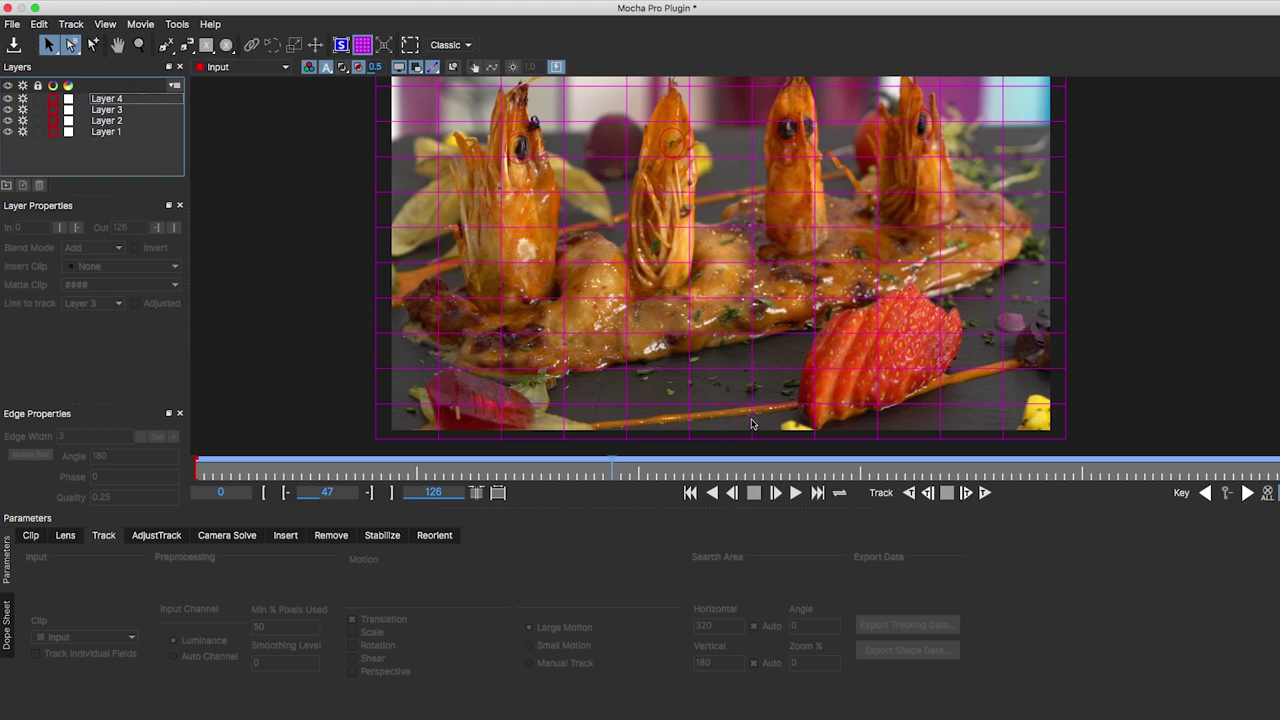
Draw a closed X-spline across the shrimp heads as Layer 5
left_click(165, 45)
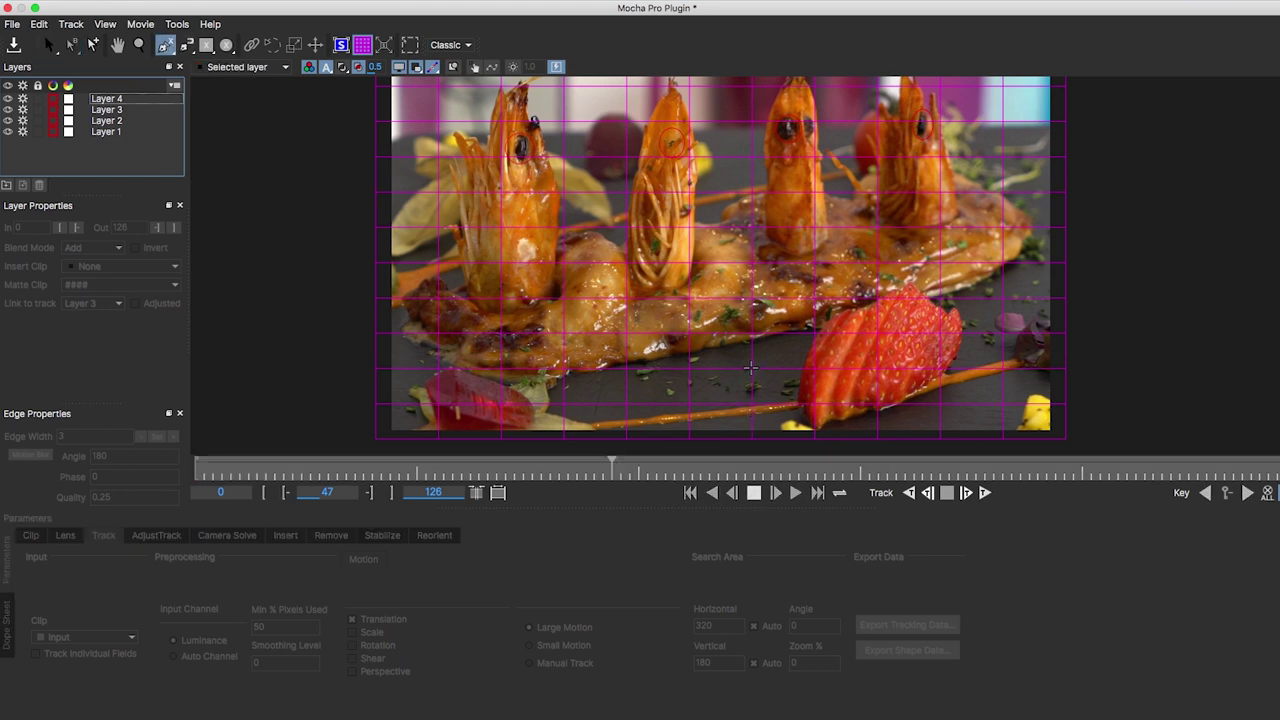
left_click_drag(768, 392, 504, 135)
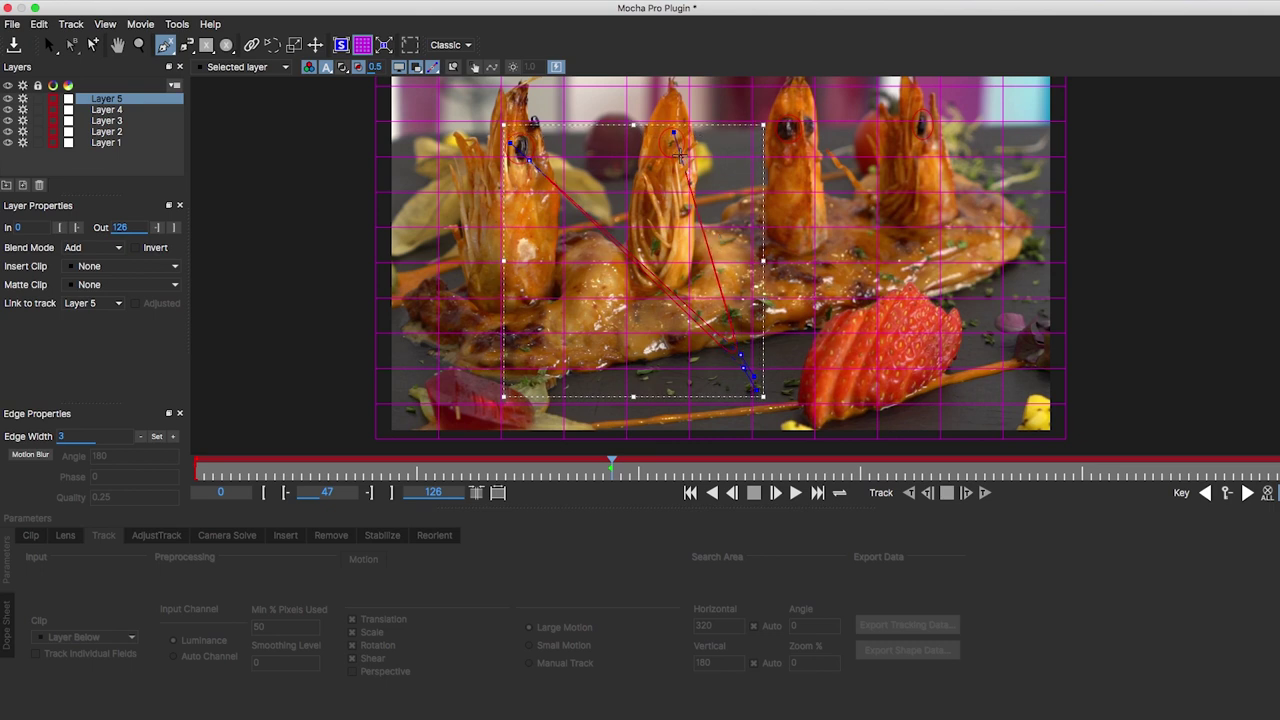
left_click(684, 156)
left_click(790, 121)
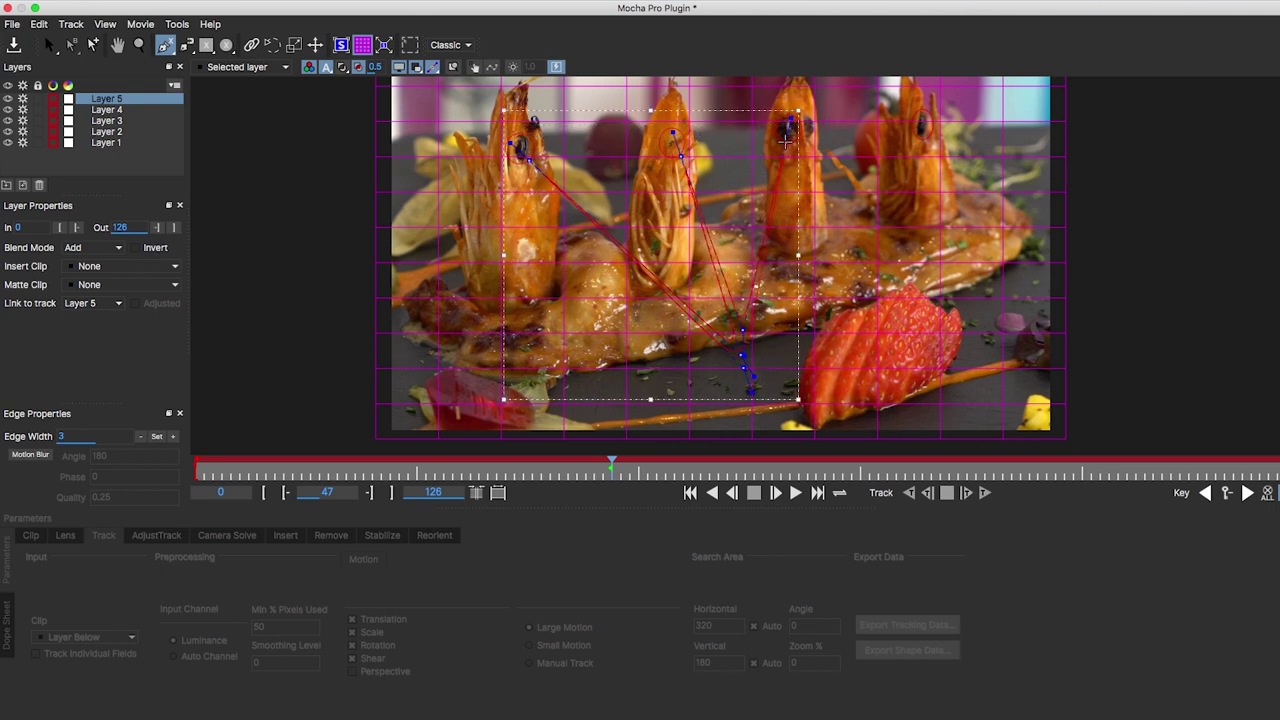
right_click(745, 372)
Pull the spline's bottom point up, then recheck the Layer 1 and Layer 5 shapes
scroll(745, 372, "up", 2)
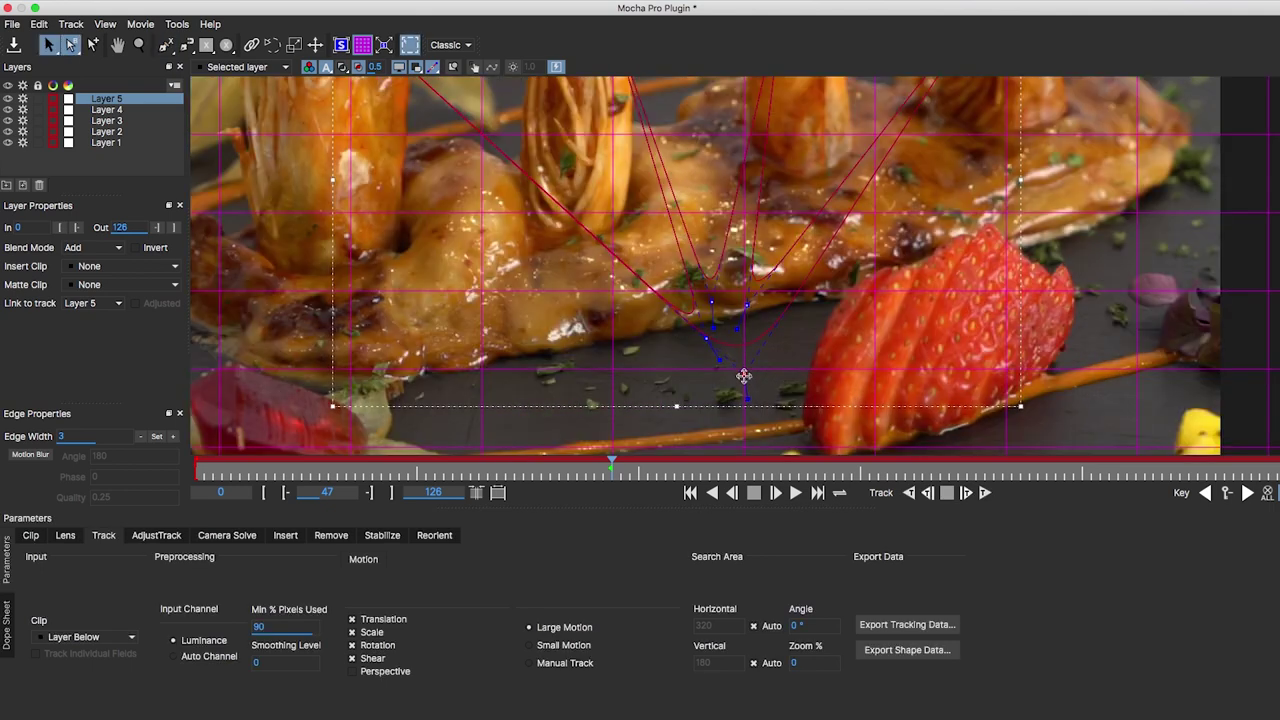
left_click_drag(707, 350, 721, 300)
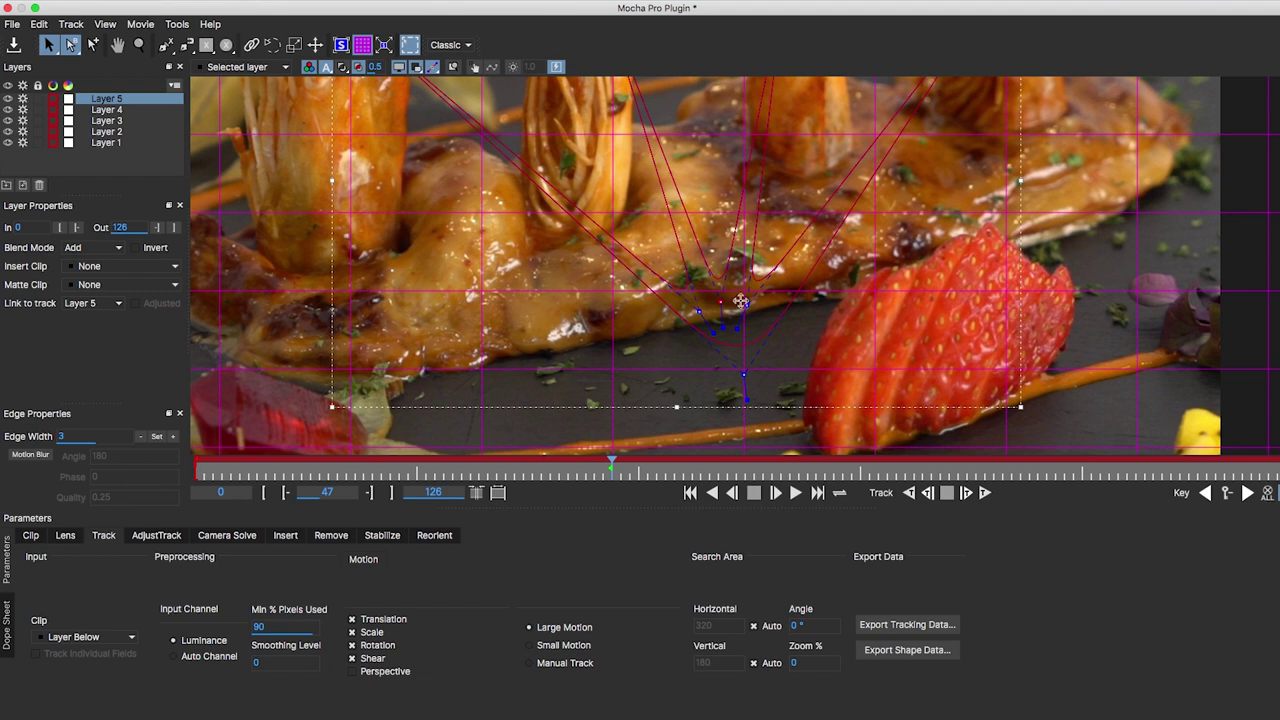
scroll(757, 248, "down", 2)
left_click_drag(660, 190, 707, 220)
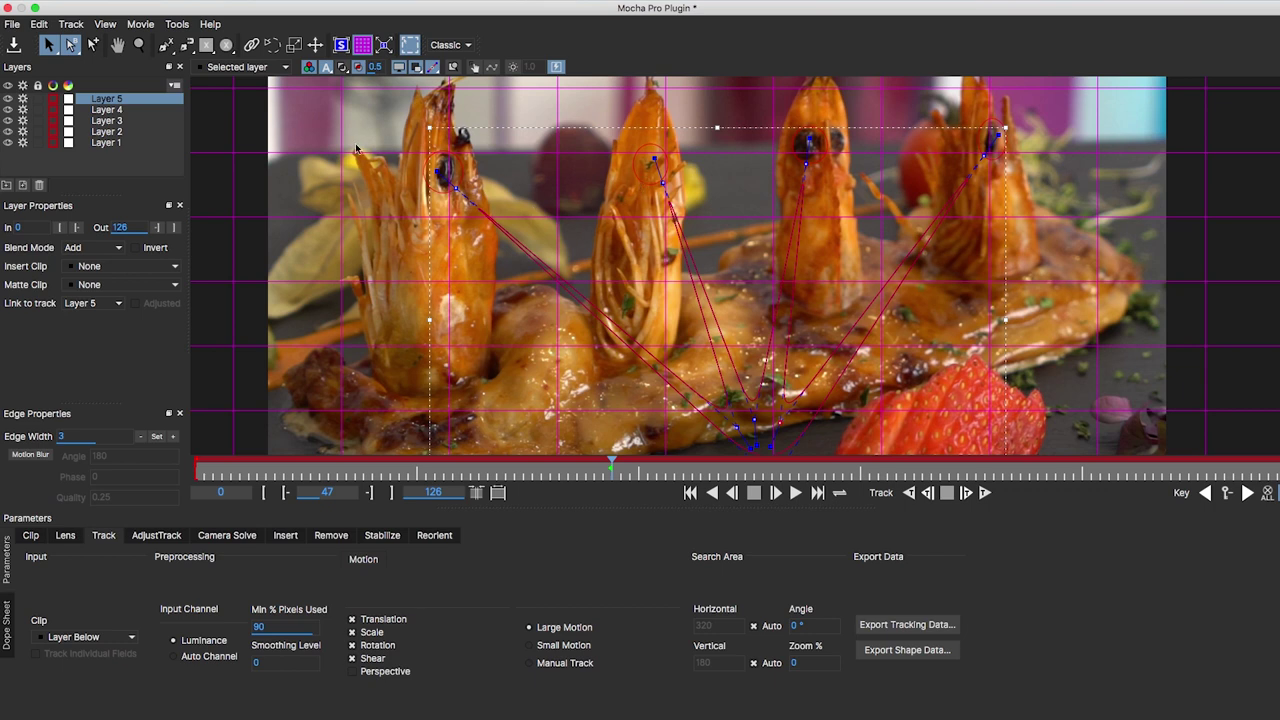
left_click(436, 196)
left_click(508, 237)
left_click(106, 143)
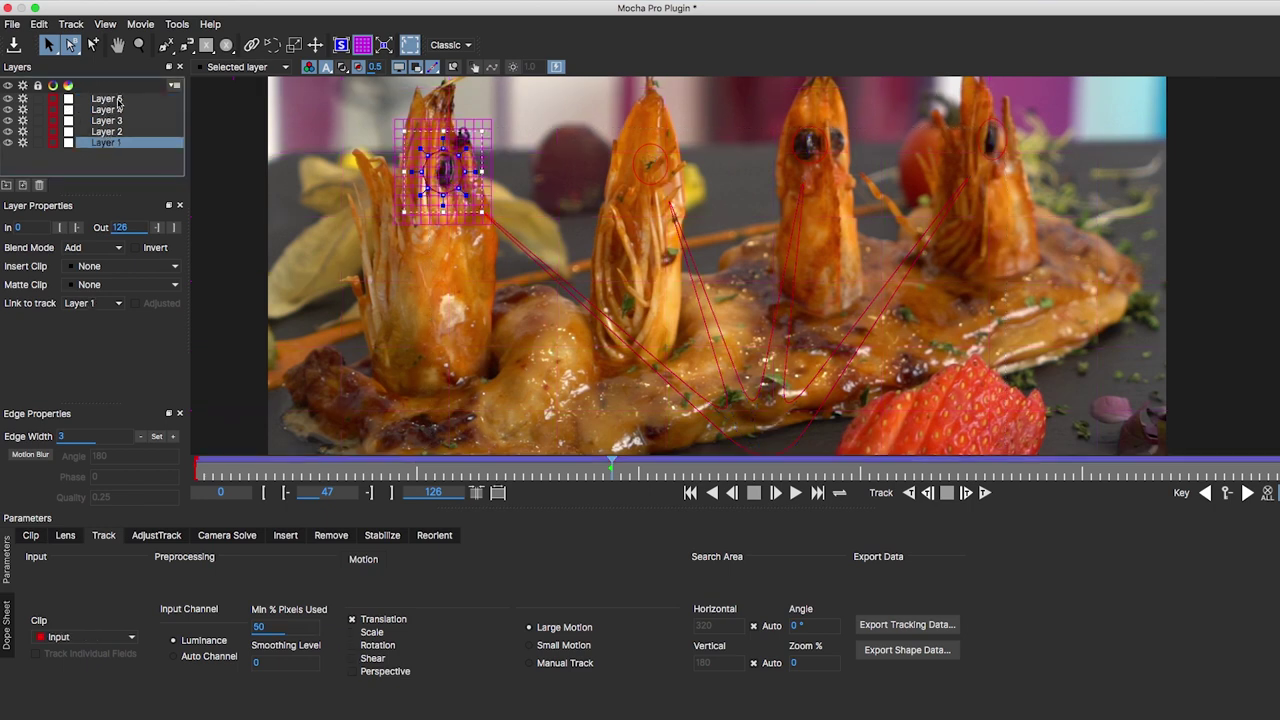
Hide the grid and attach Layer 5's spline points to the tracked eye layers
left_click(118, 100)
left_click(363, 45)
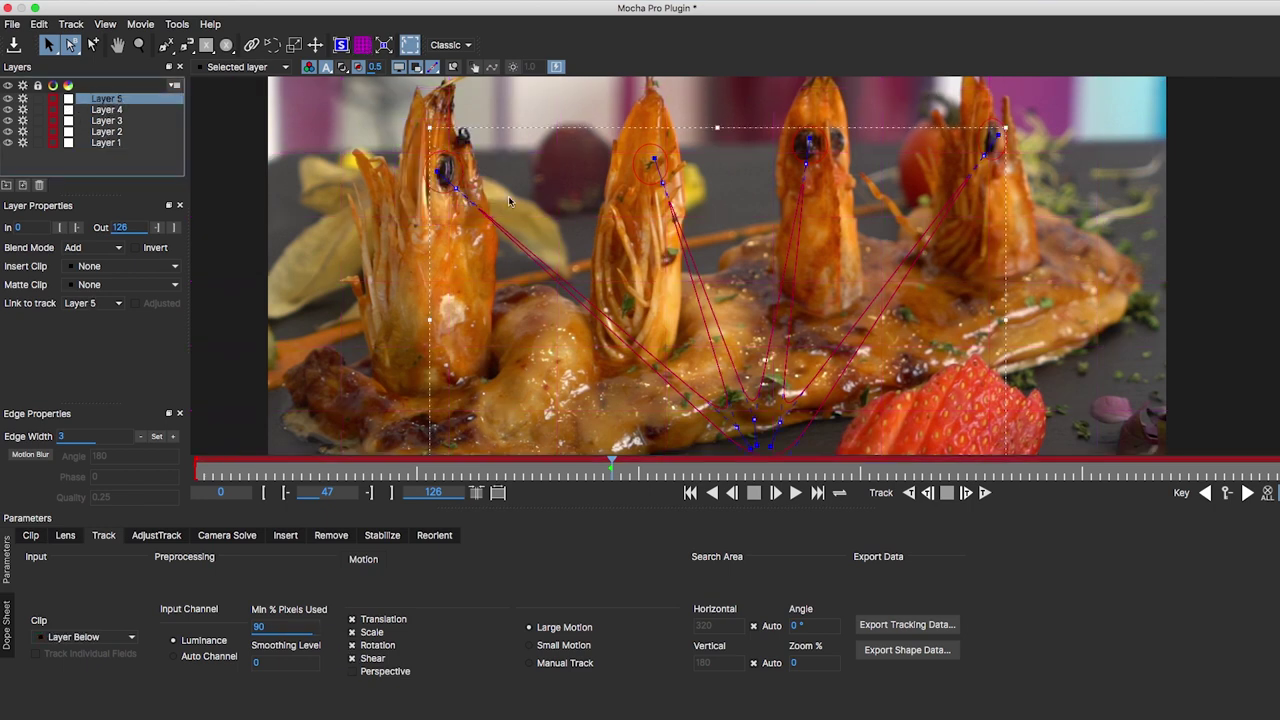
left_click(252, 46)
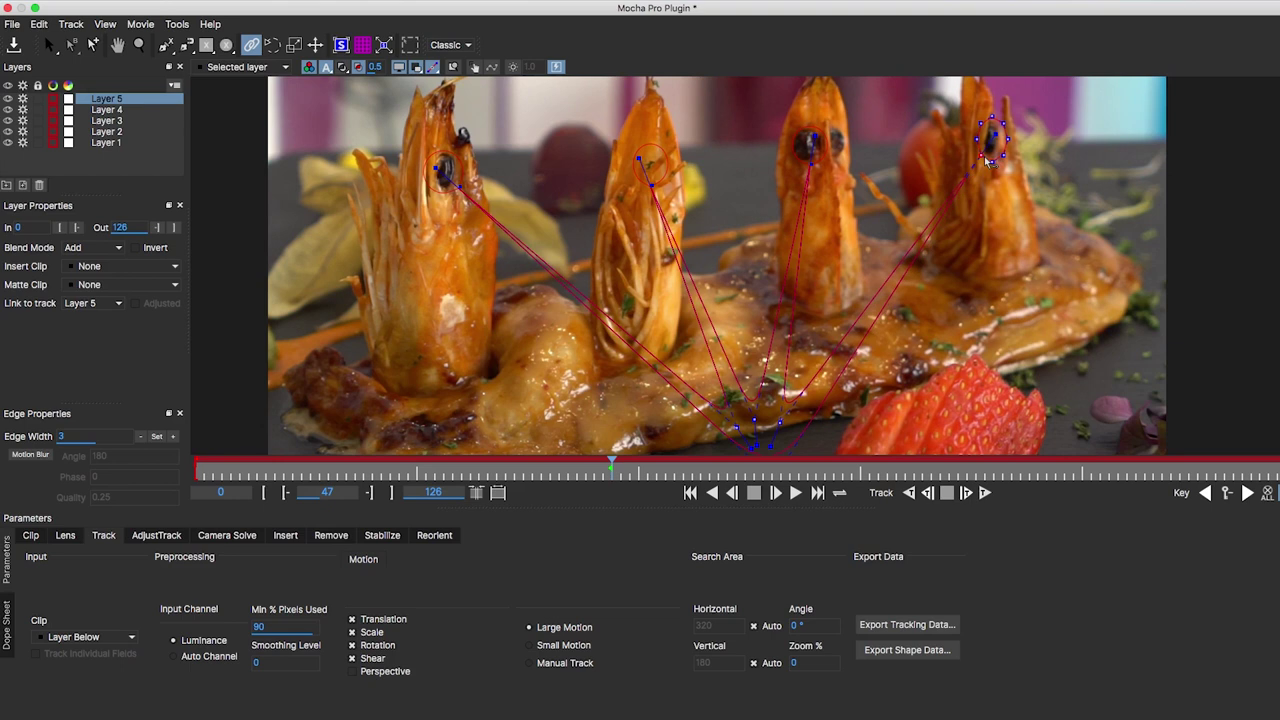
scroll(984, 156, "down", 1)
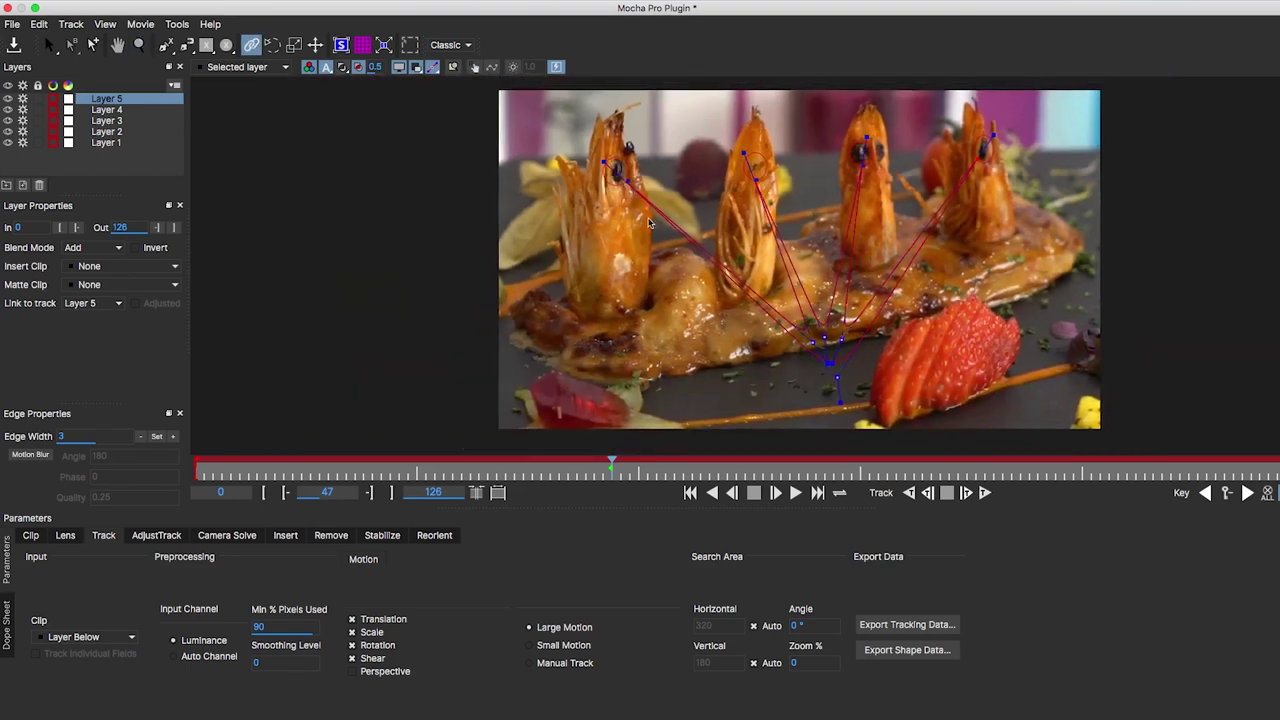
Hide Layers 4, 3 and 1, and lock Layers 3 and 2
left_click(8, 109)
left_click(8, 120)
left_click(8, 142)
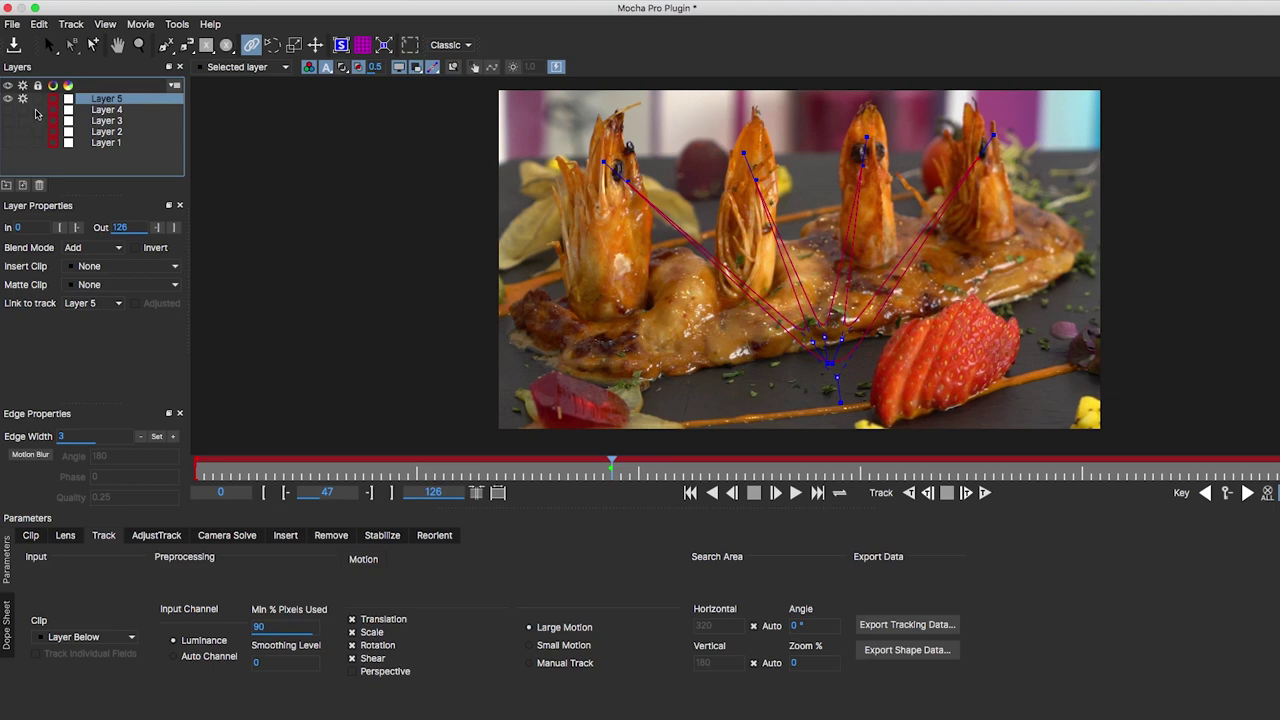
left_click(38, 120)
left_click(38, 131)
Play the clip to confirm the spline follows the eyes, then save the Mocha project
left_click(712, 493)
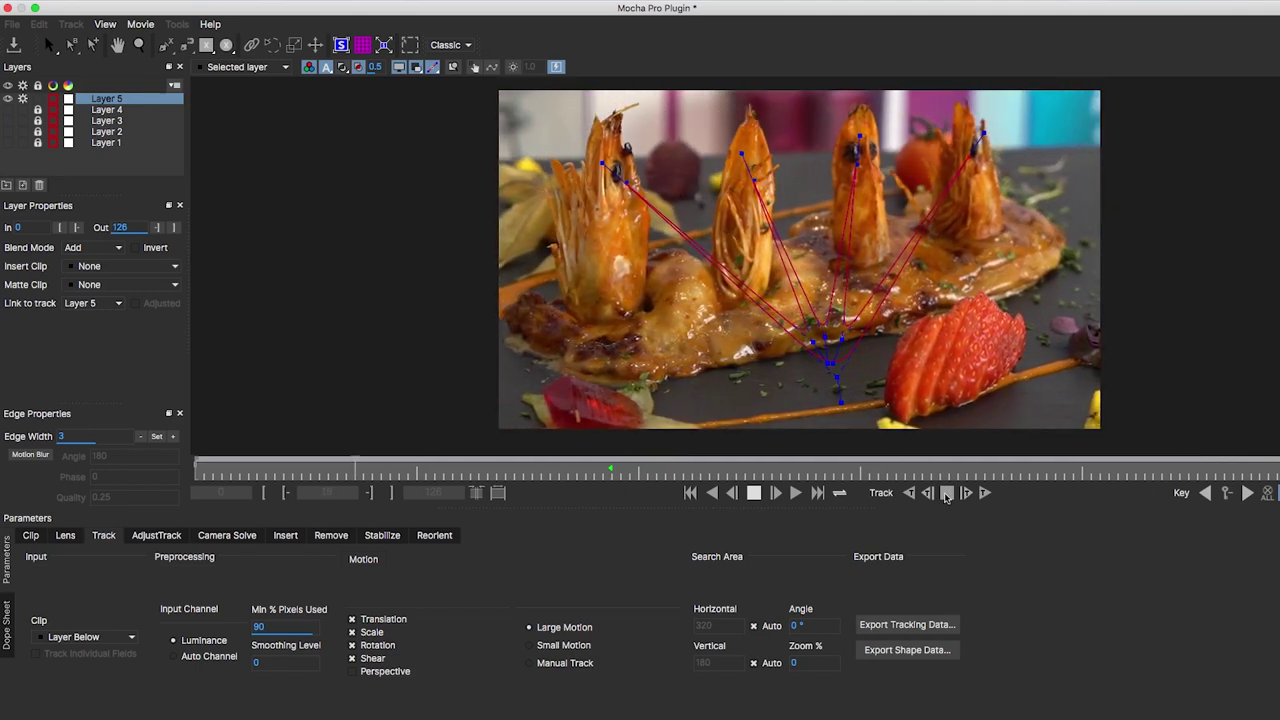
left_click(707, 495)
left_click(690, 492)
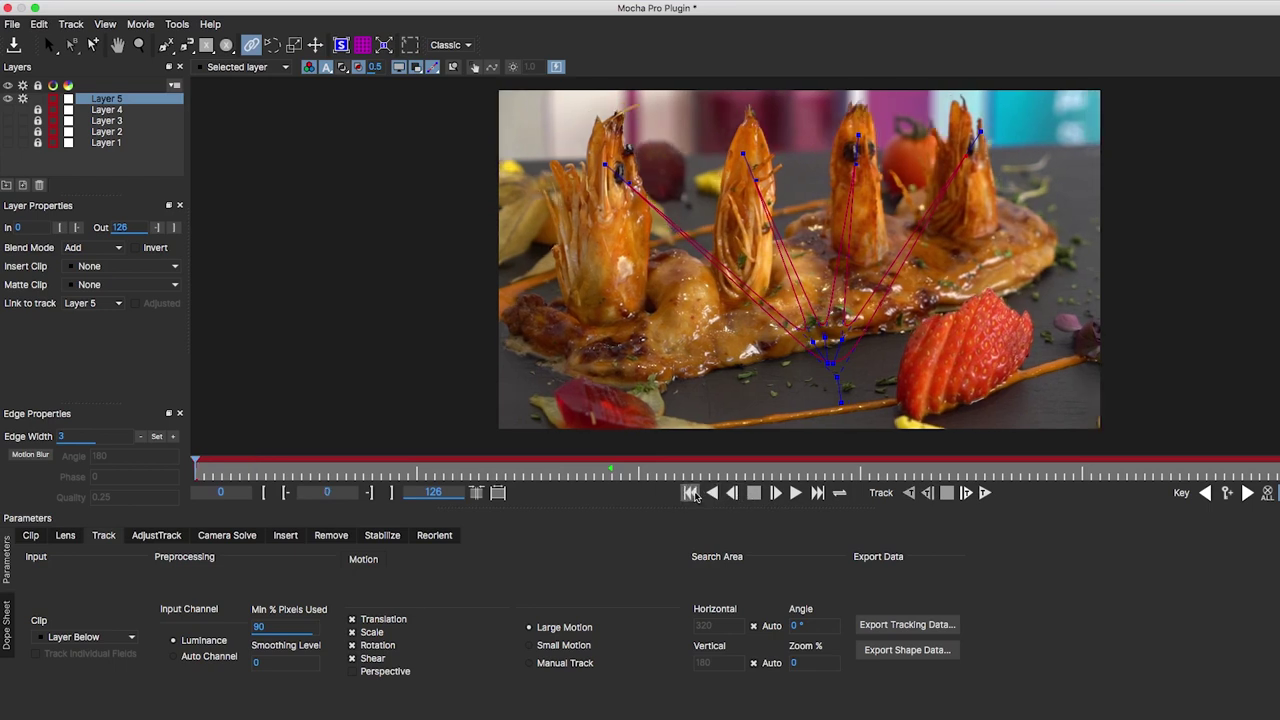
key("ctrl+s")
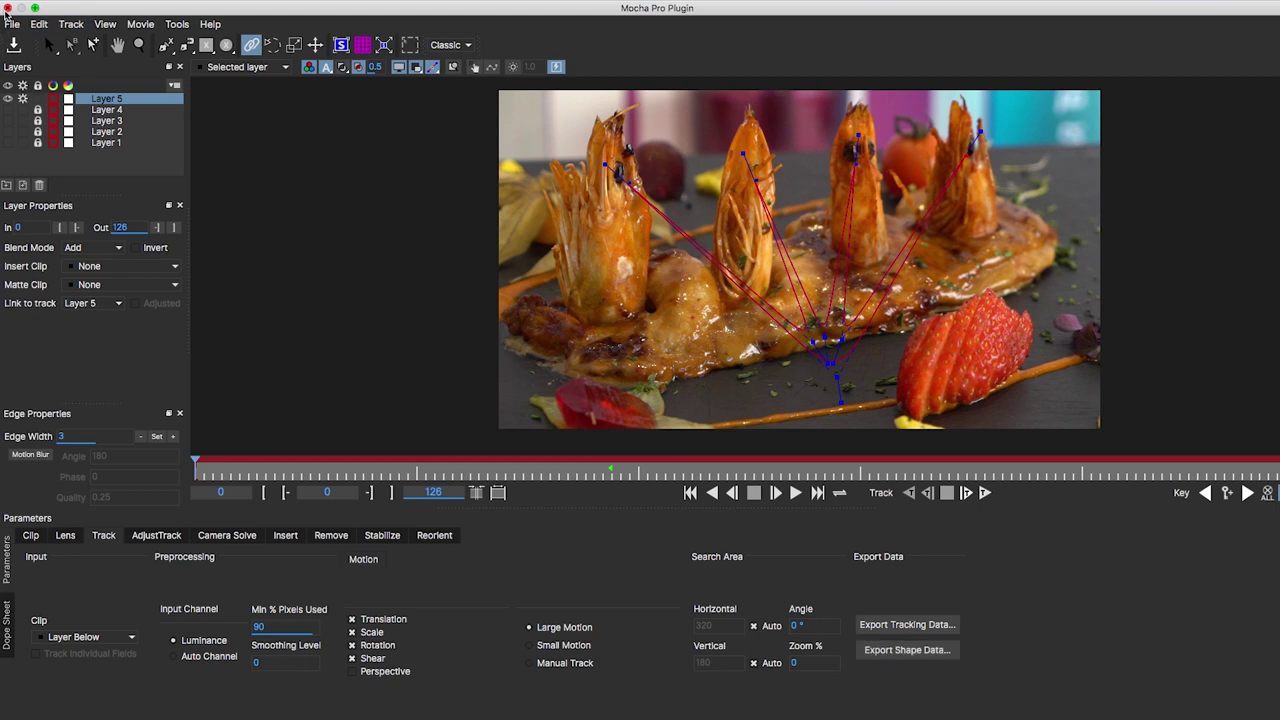
Rename Layer 5 to Shape and close Mocha Pro back to After Effects
double_click(120, 100)
type("M")
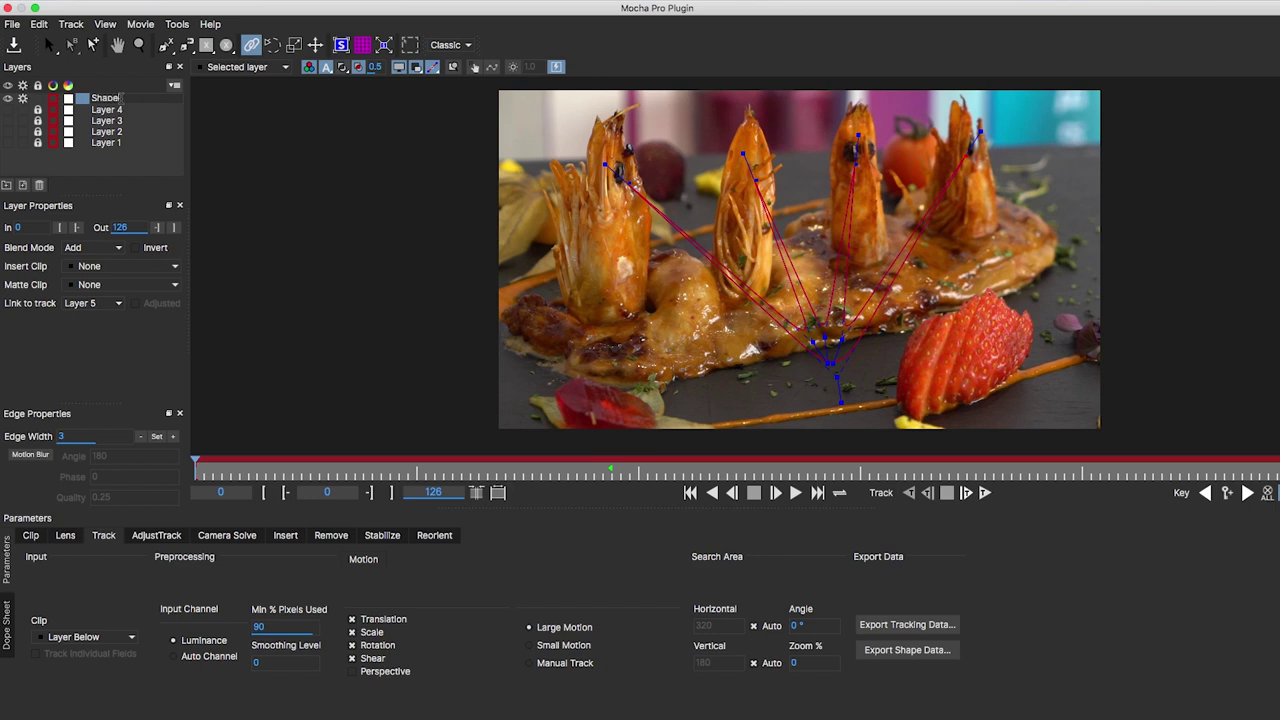
key("Return")
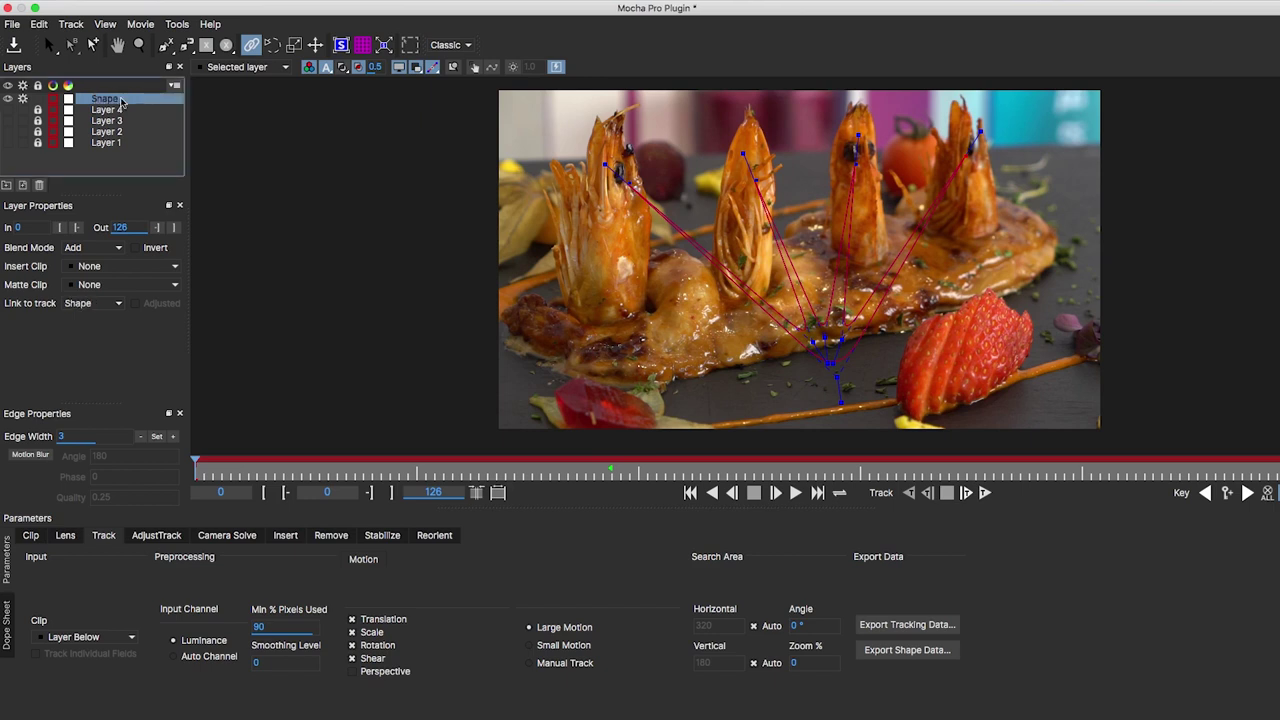
left_click(8, 8)
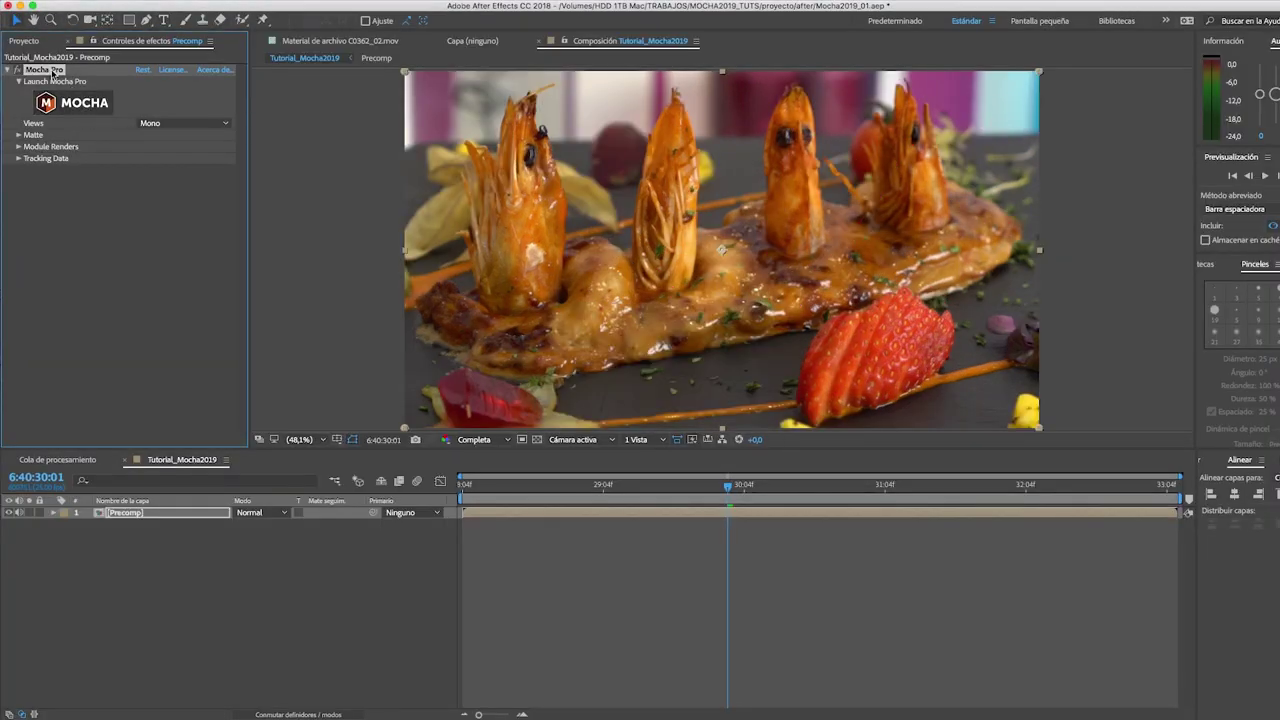
Expand the Mocha Matte settings and duplicate the Precomp layer
left_click(18, 135)
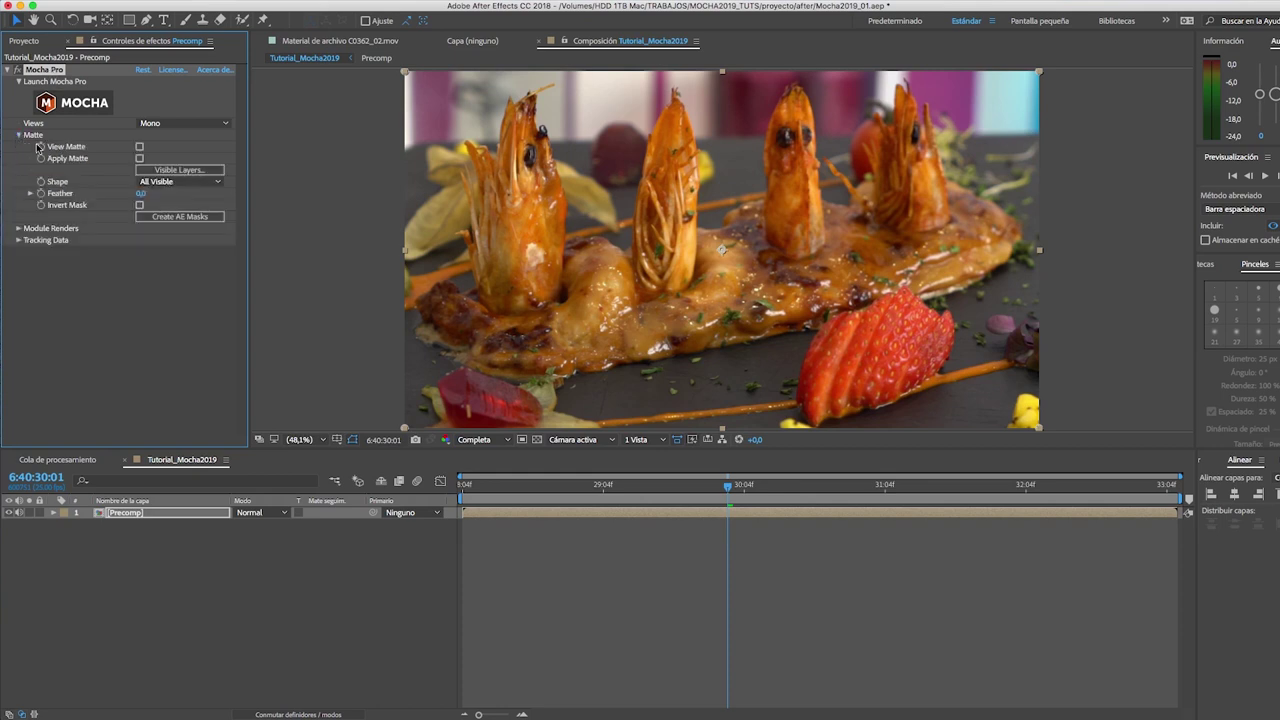
left_click(172, 218)
left_click(134, 514)
key("ctrl+d")
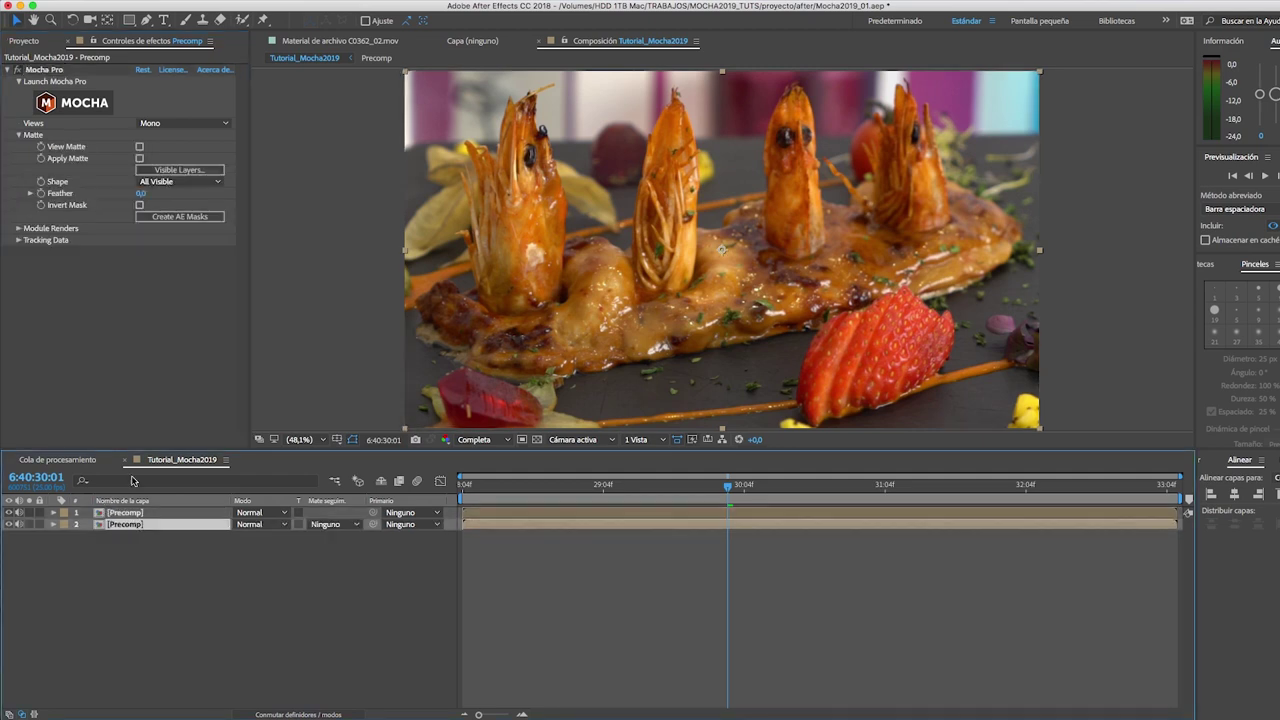
left_click(152, 513)
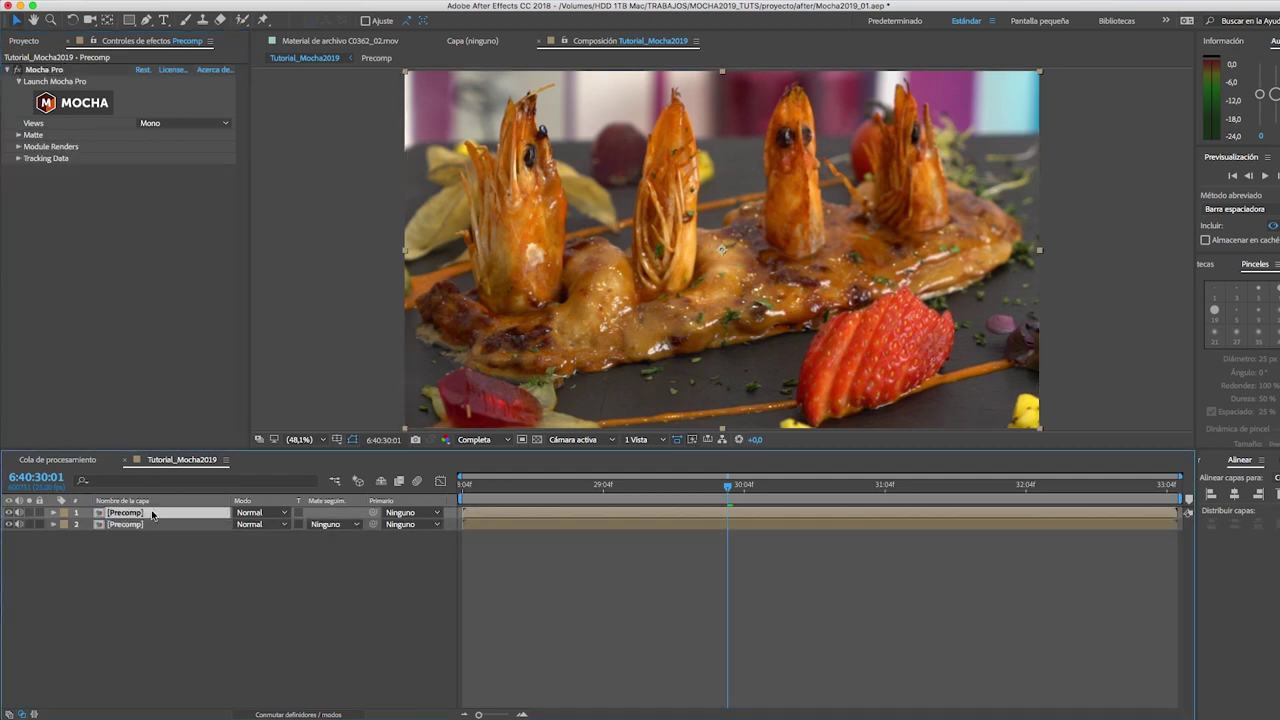
Create AE masks from the Mocha shape on the top copy, feathered 2 px
left_click(19, 135)
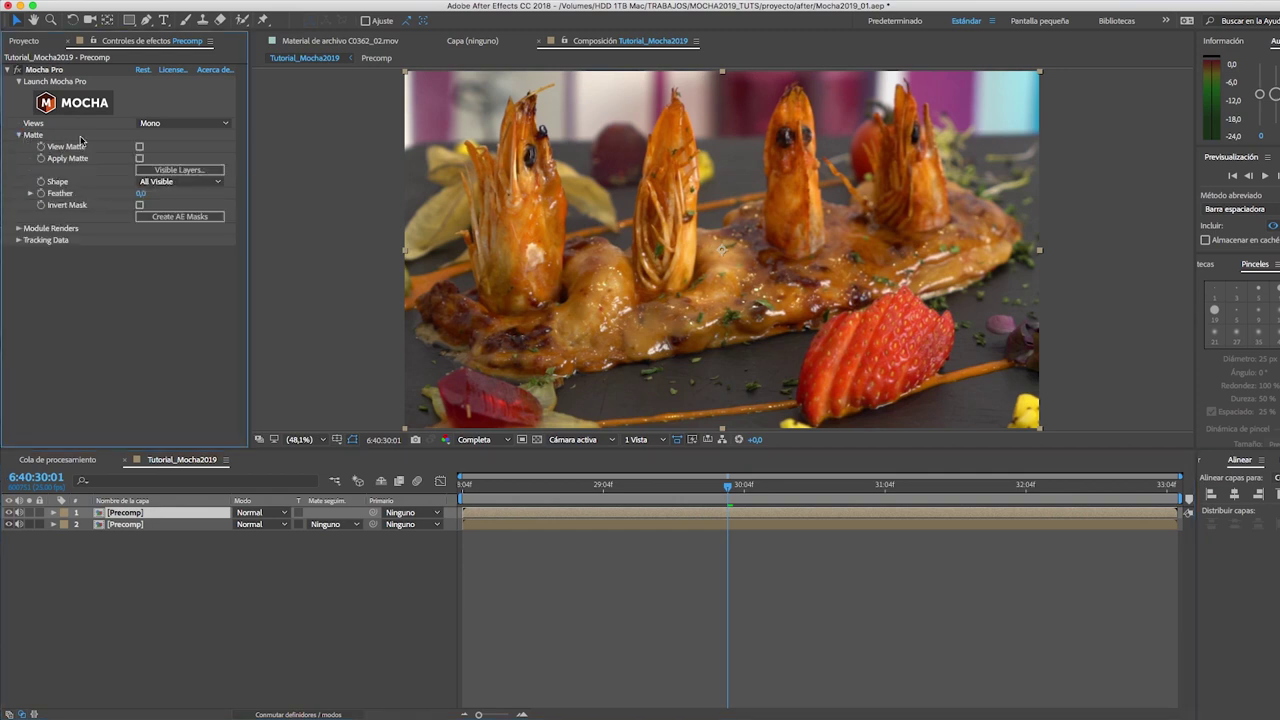
left_click(140, 147)
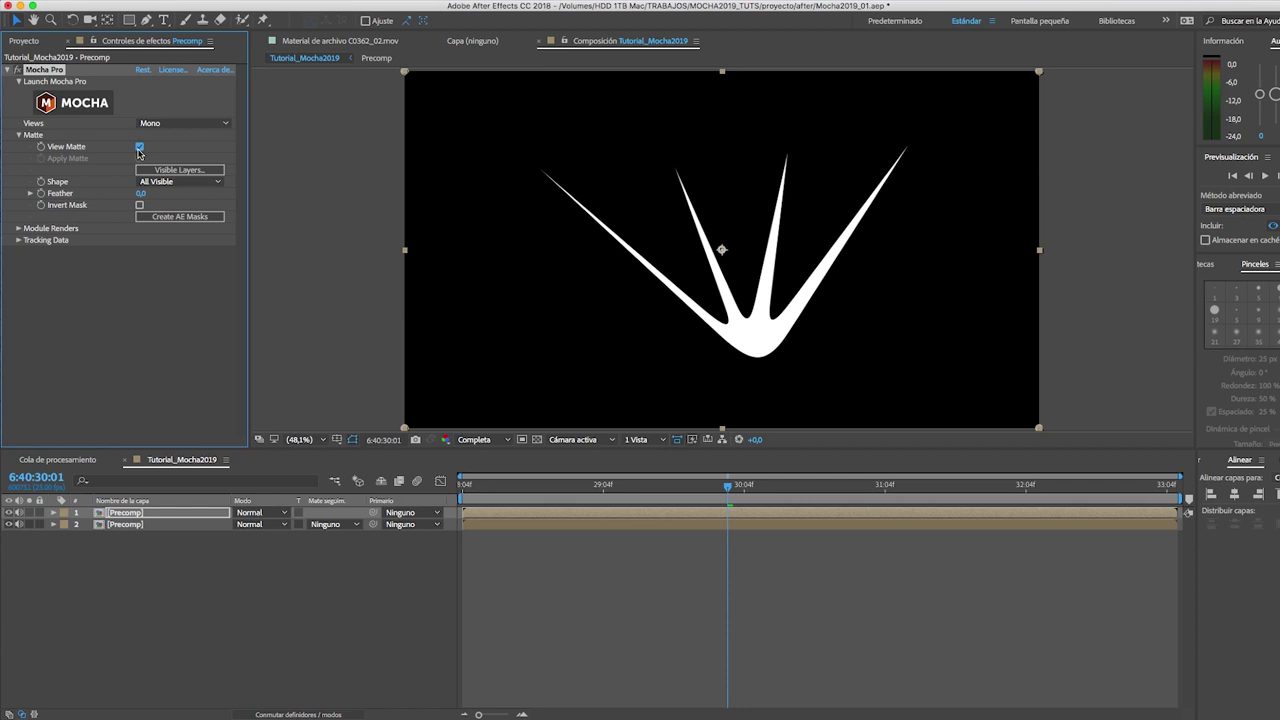
left_click(139, 148)
left_click(181, 217)
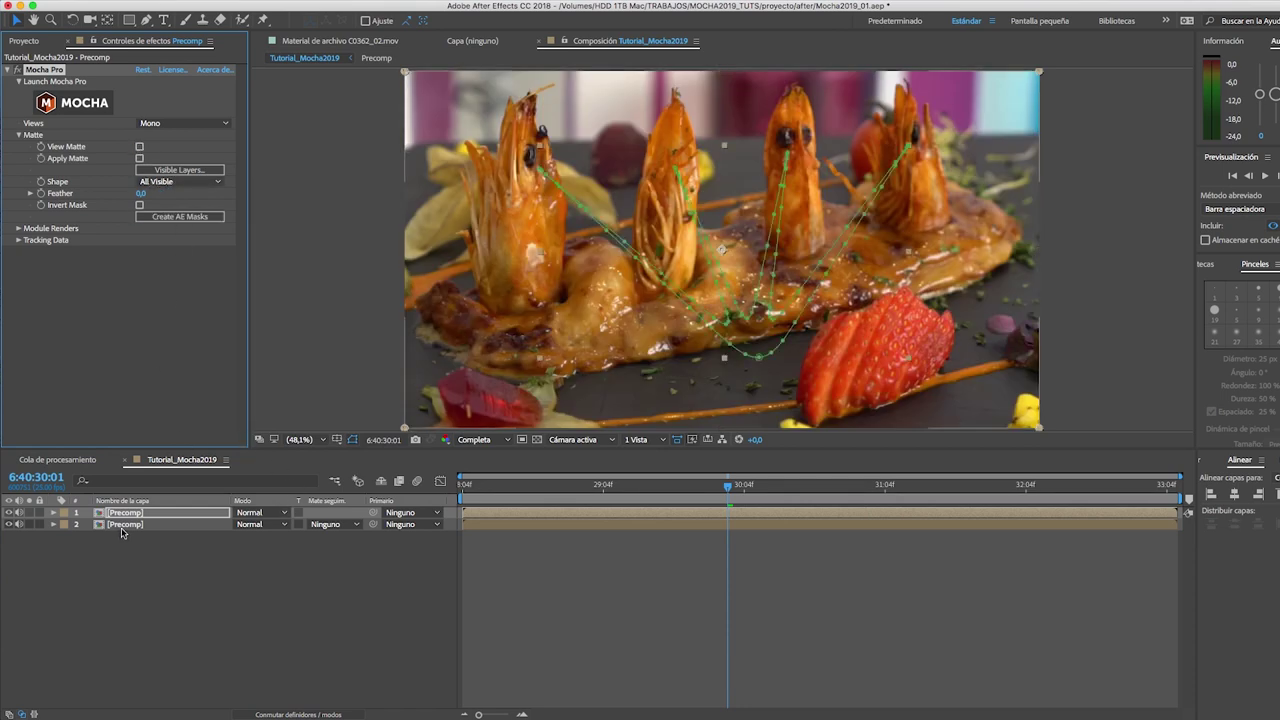
key("f")
left_click(252, 536)
left_click(265, 572)
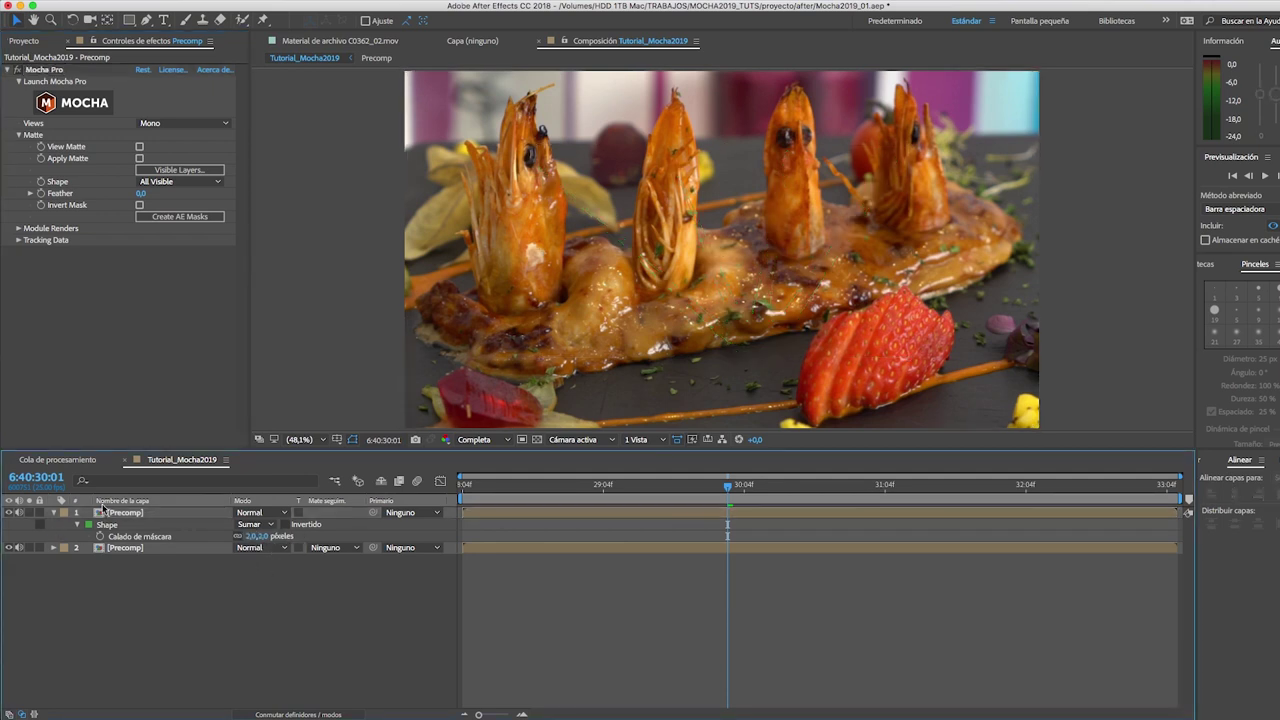
Solo the masked layer, show the title/action safe guides, and preview it
left_click(31, 524)
left_click(30, 513)
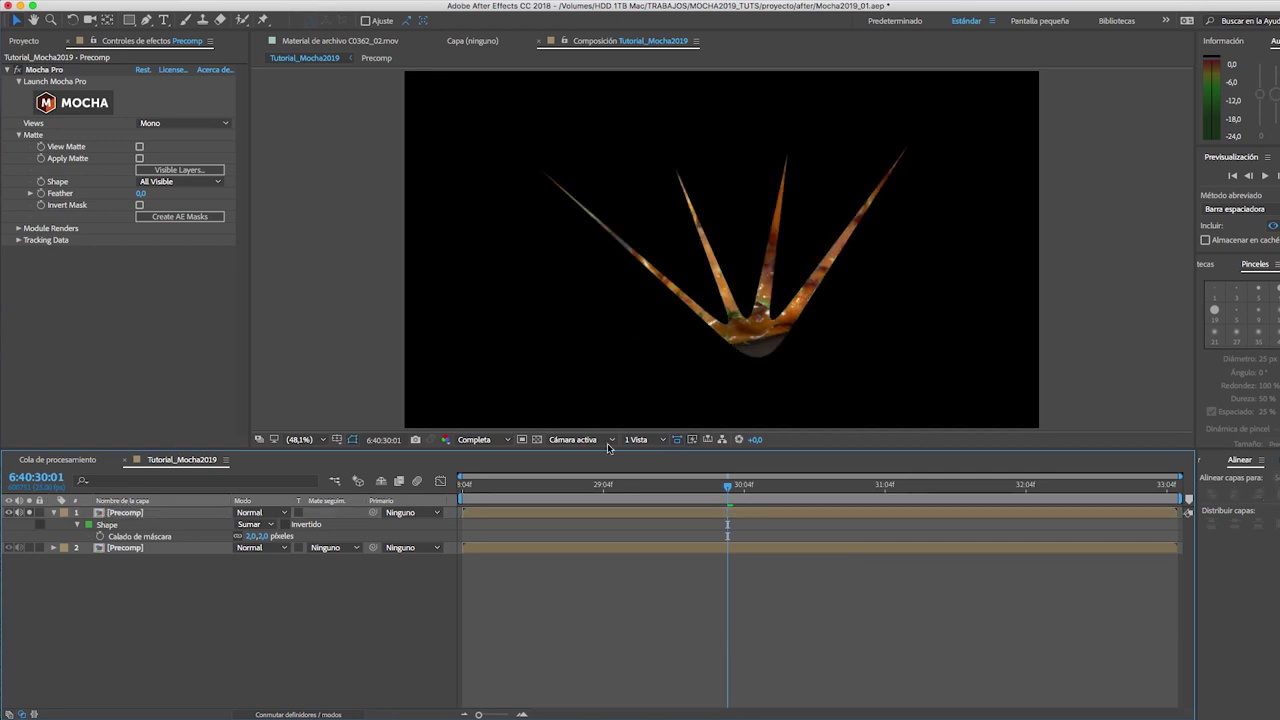
left_click(338, 440)
left_click(378, 450)
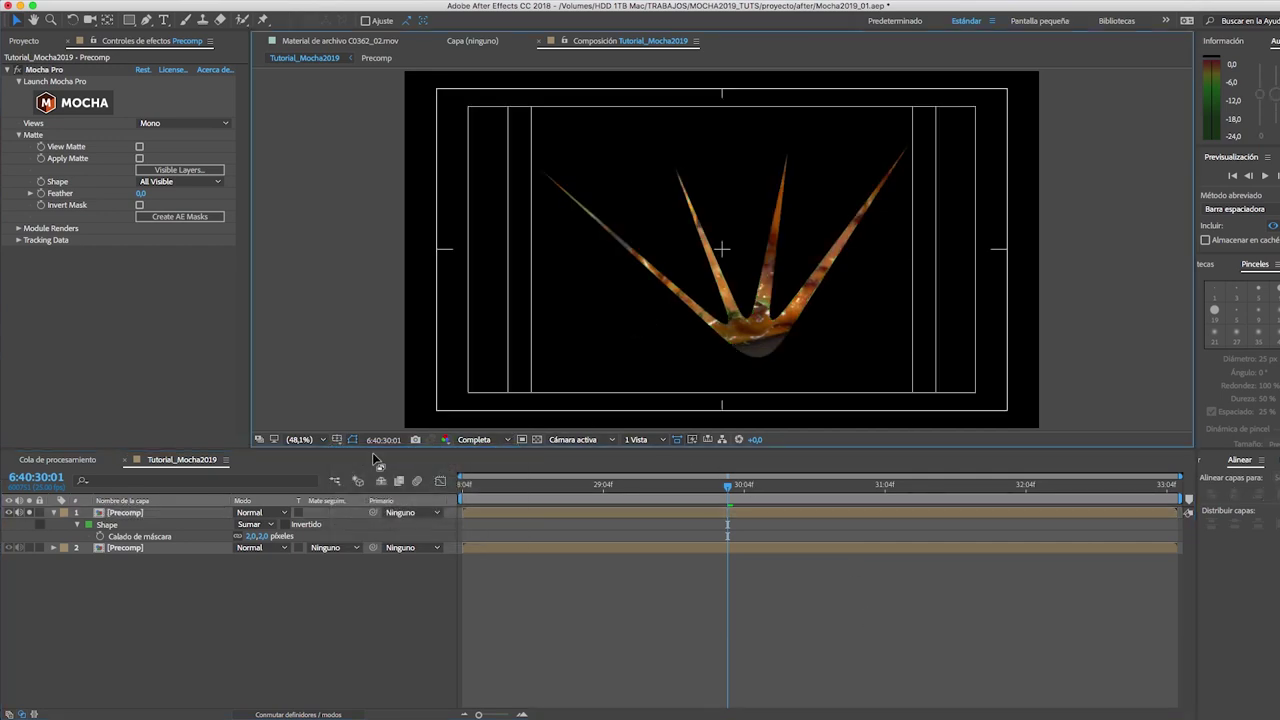
left_click(378, 460)
key("space")
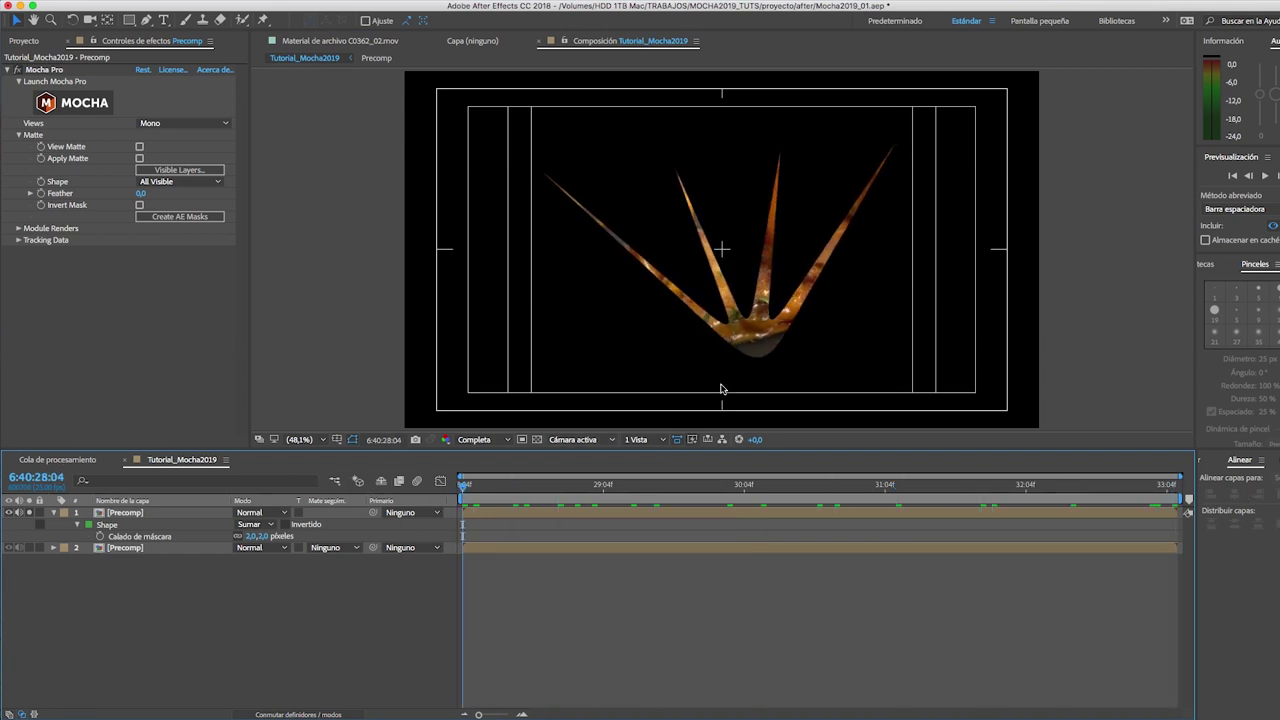
left_click(128, 513)
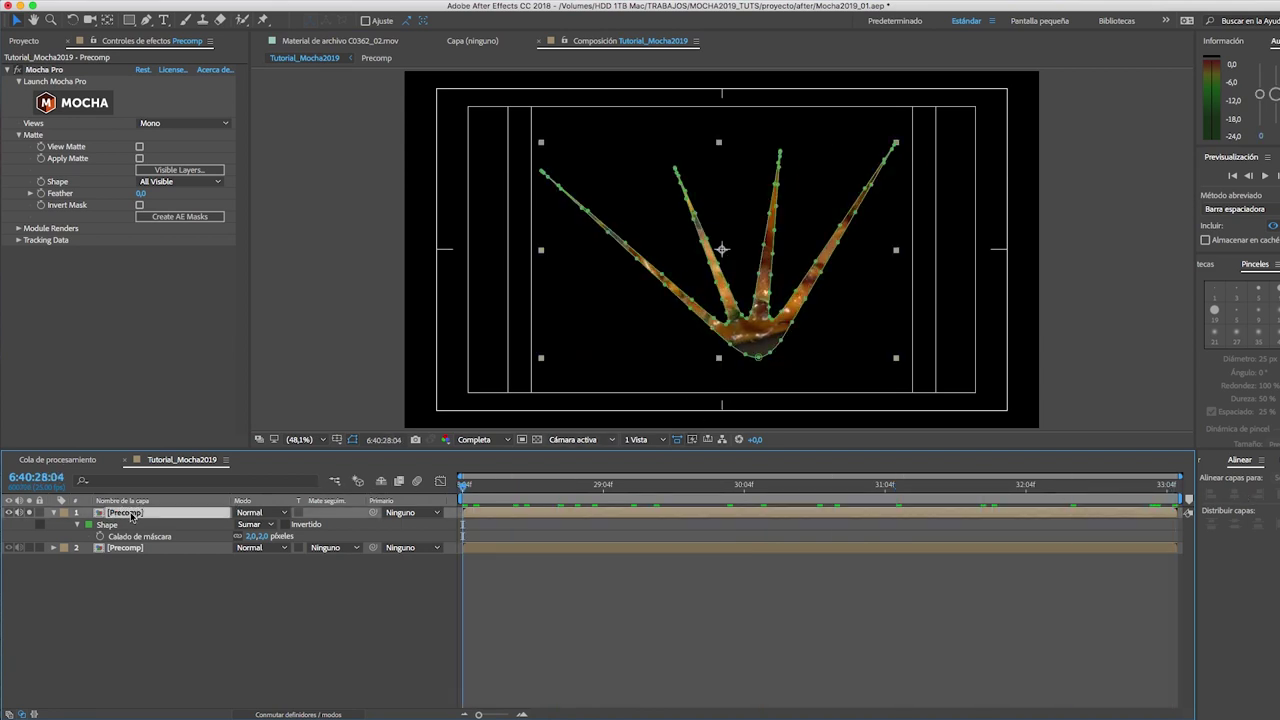
Unsolo the layer, reopen Mocha Pro with the grid shown, and select the Shape spline
left_click(29, 512)
left_click(98, 100)
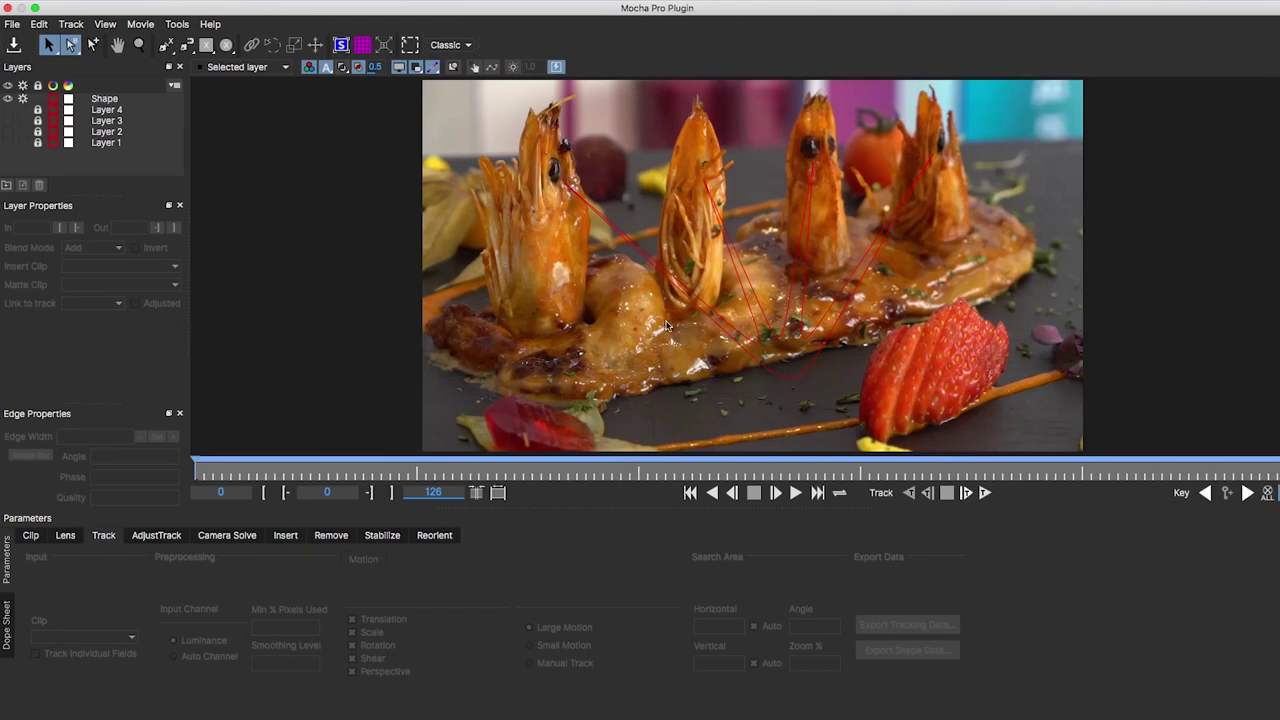
scroll(660, 295, "down", 1)
scroll(660, 295, "down", 1)
left_click(362, 44)
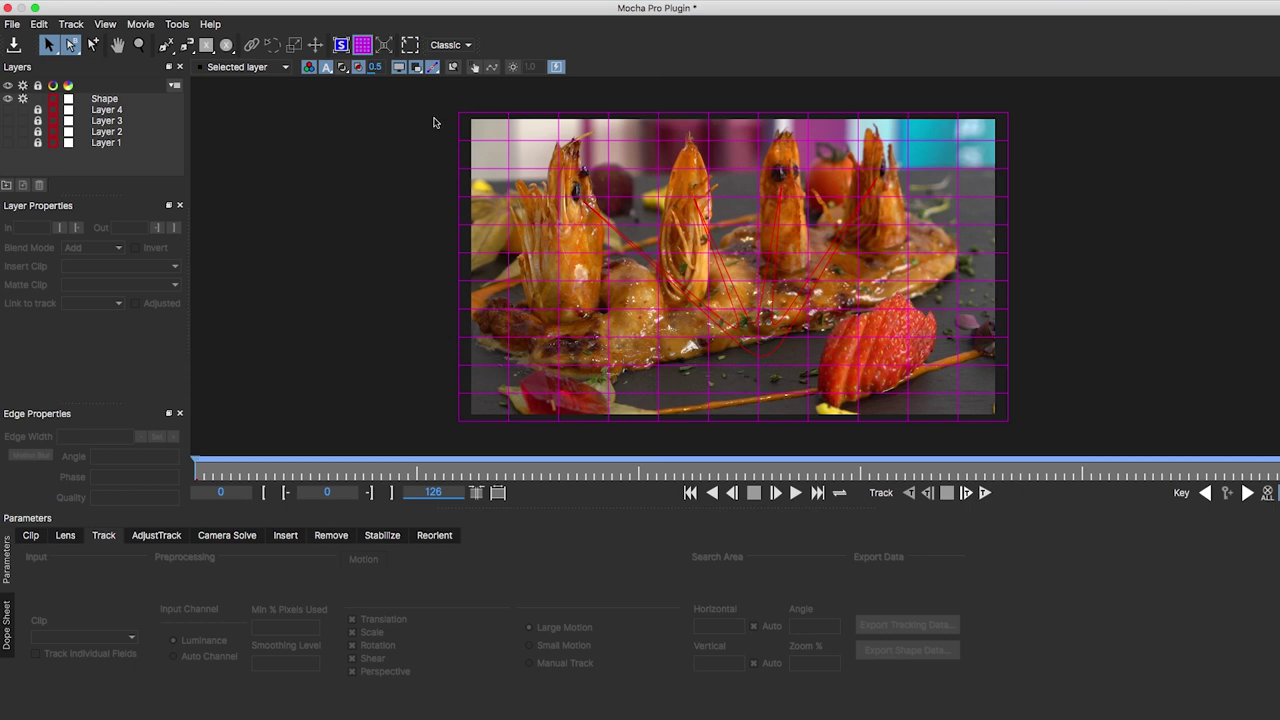
scroll(745, 340, "up", 1)
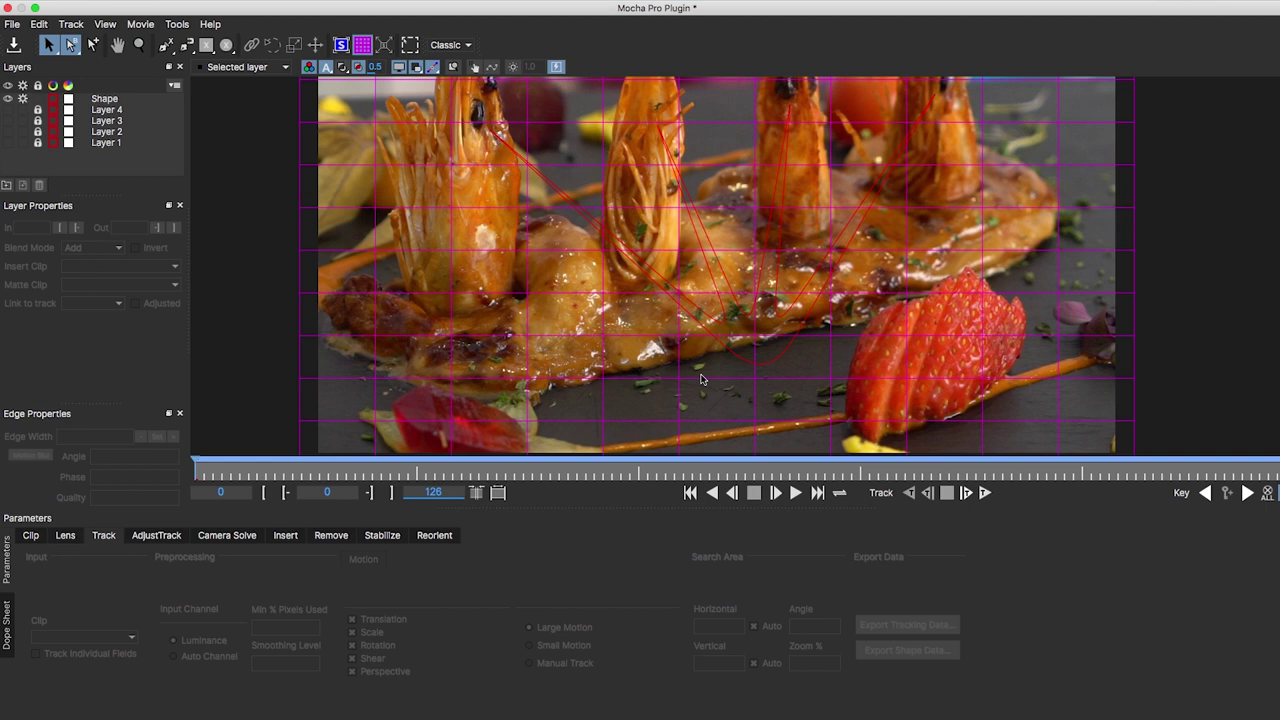
left_click(747, 367)
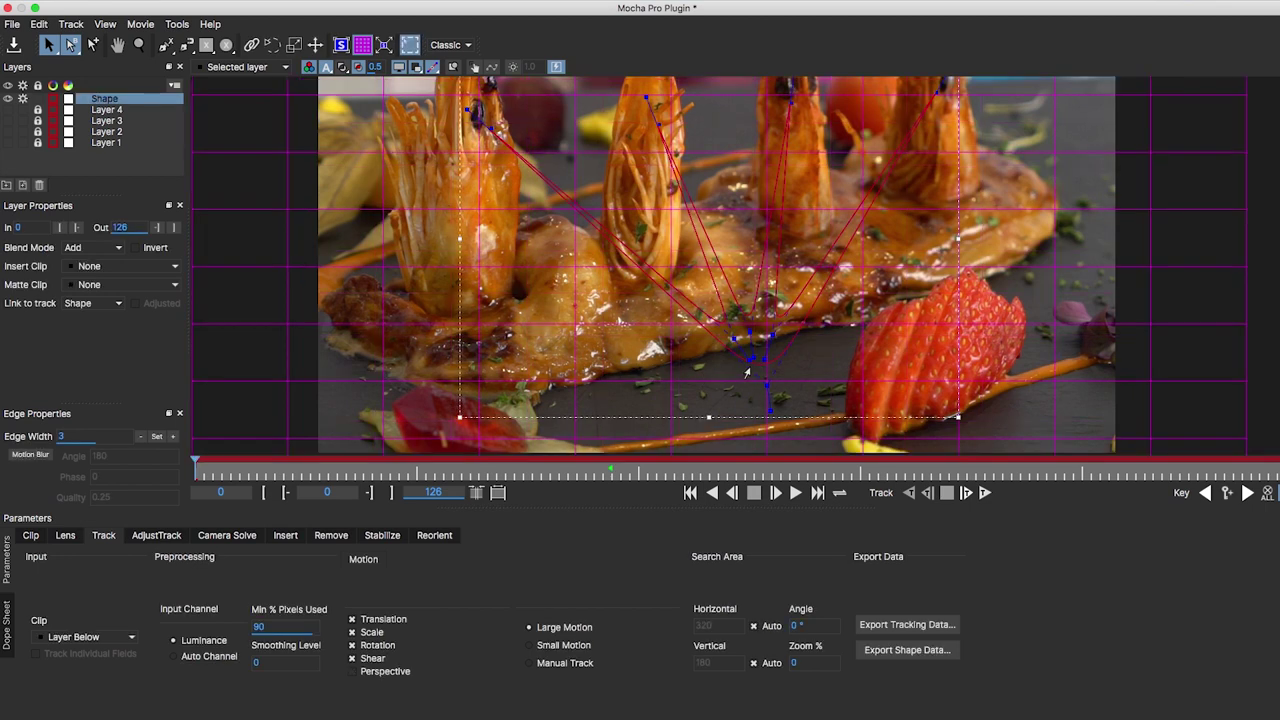
At frame 47, drag the shape's bottom points so the curves meet in one point
left_click(607, 478)
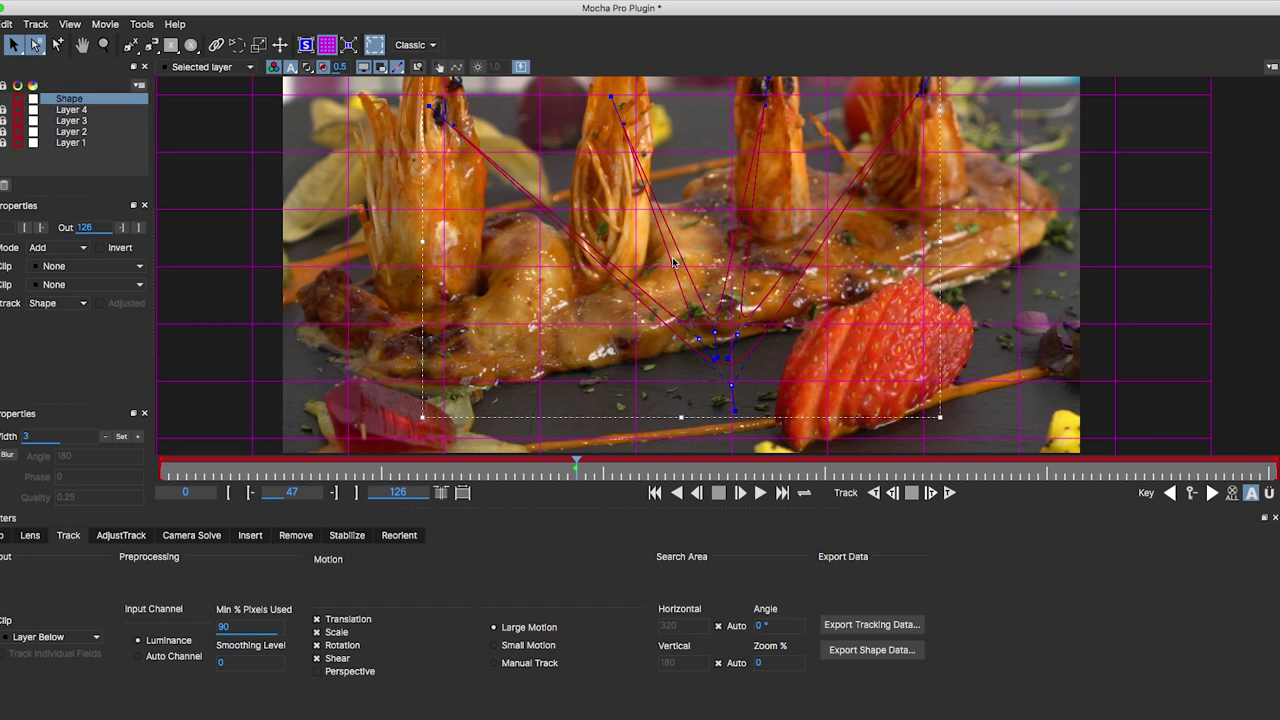
left_click_drag(680, 320, 780, 425)
left_click_drag(729, 380, 698, 390)
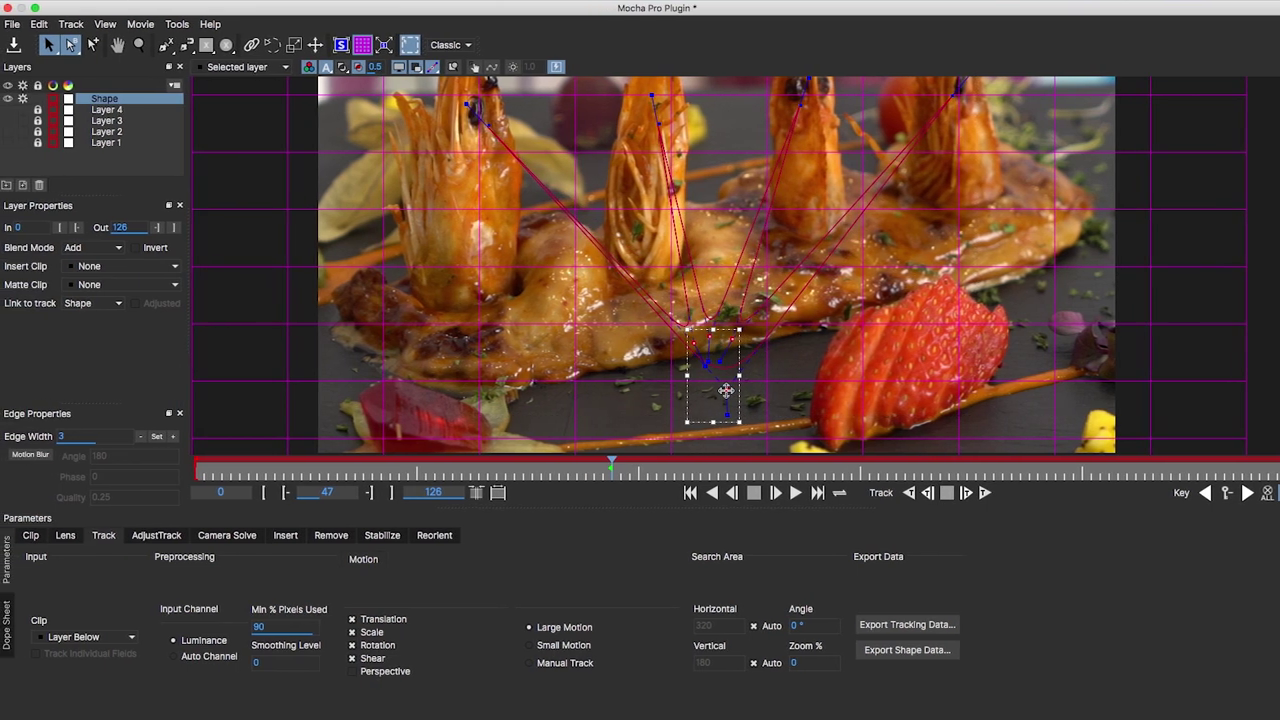
left_click_drag(726, 390, 722, 391)
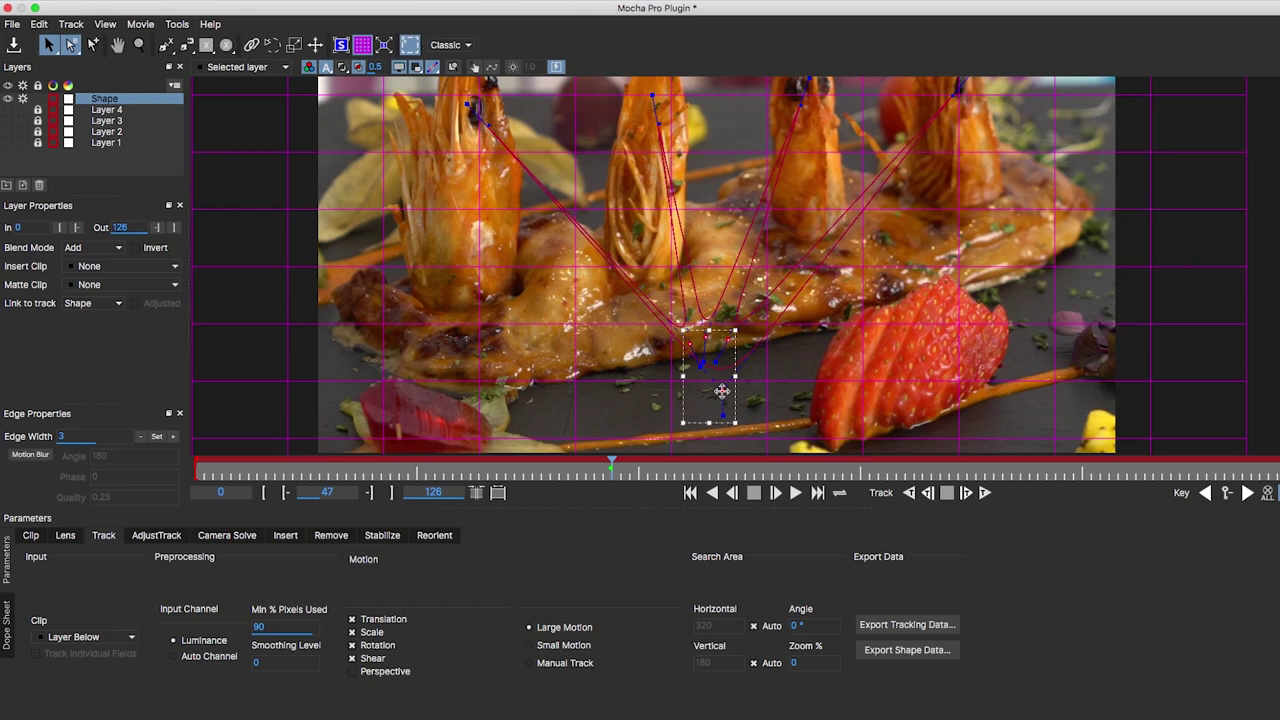
left_click(909, 322)
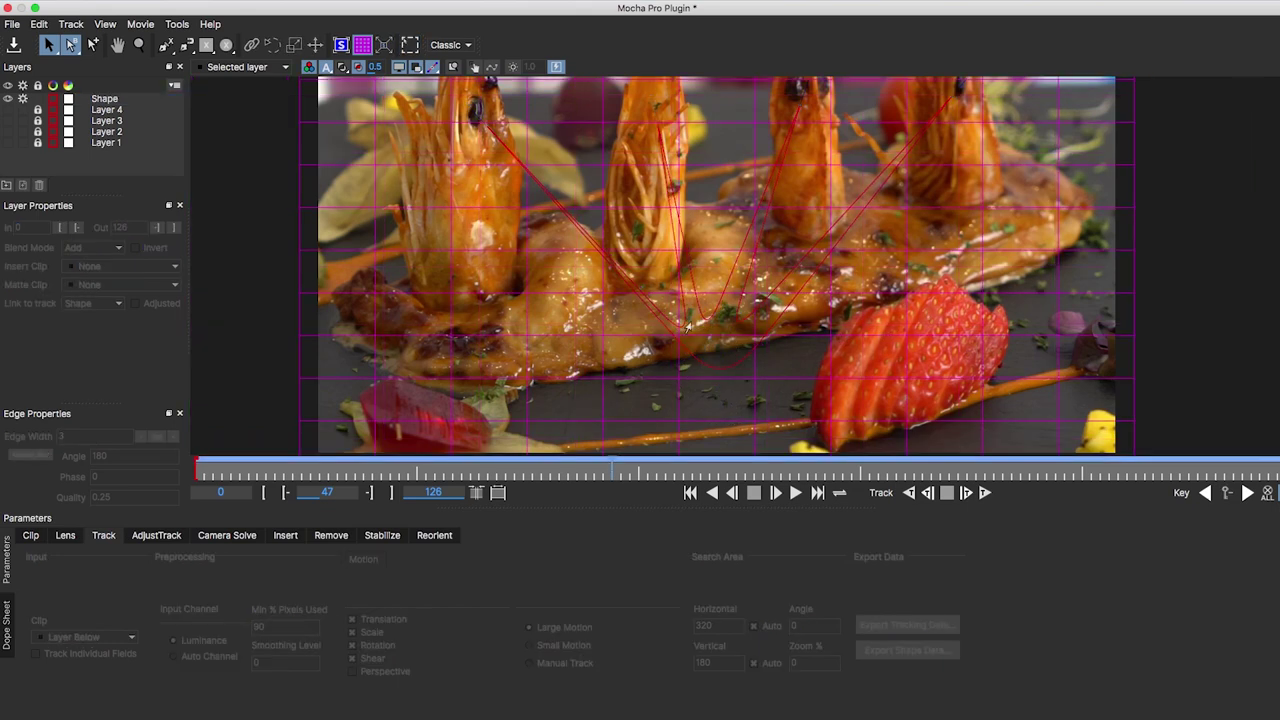
left_click(685, 331)
left_click_drag(704, 331, 690, 340)
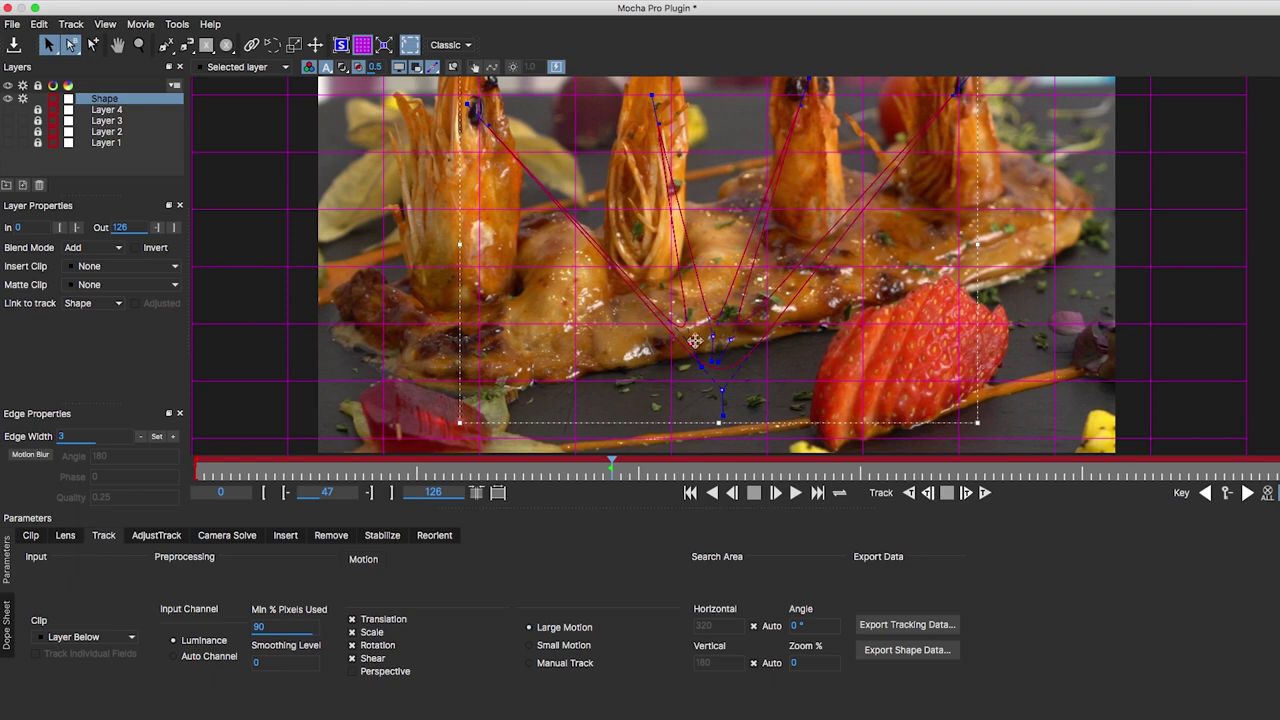
left_click(1032, 297)
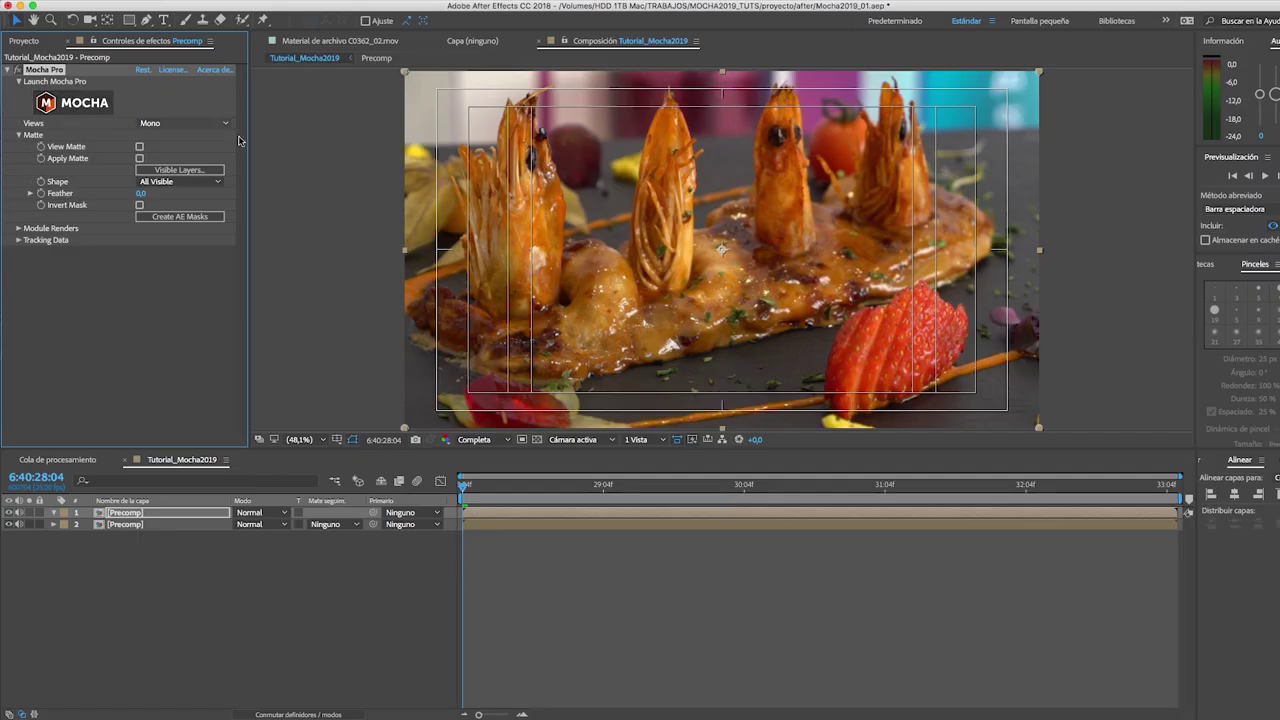
Generate a new Shape mask from the corrected Mocha spline and check it soloed
left_click(139, 147)
left_click(139, 147)
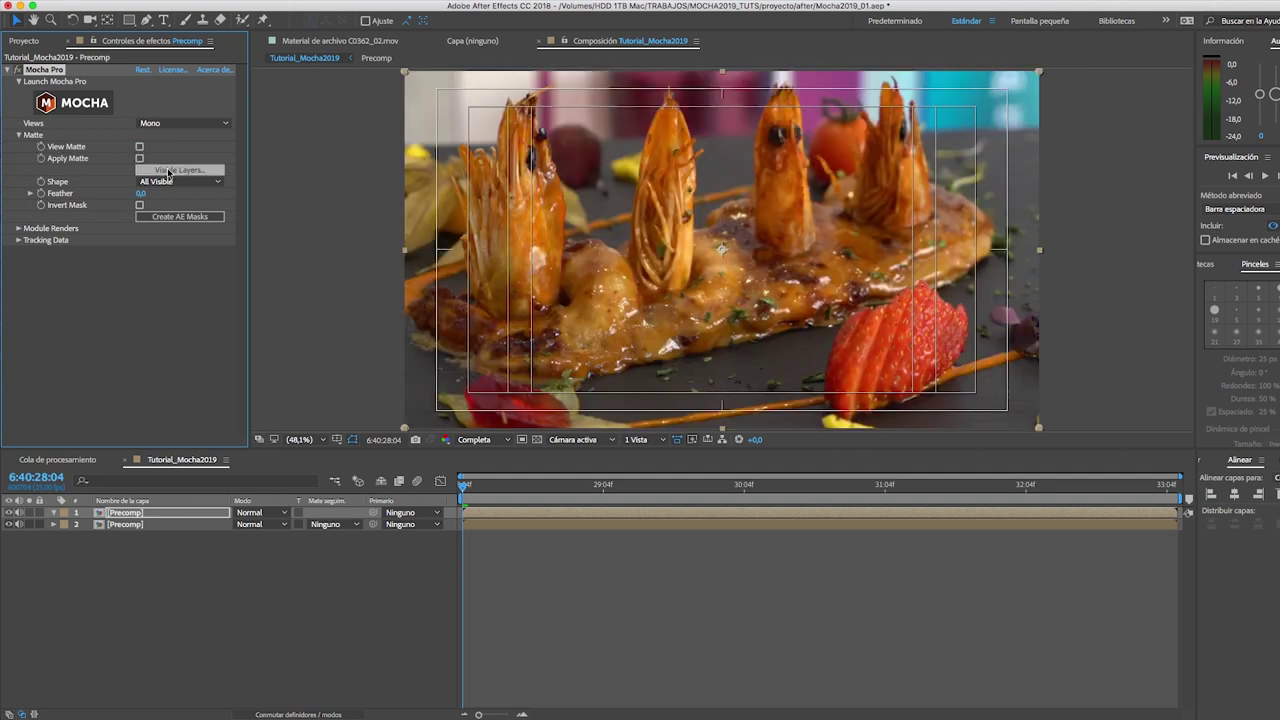
left_click(173, 217)
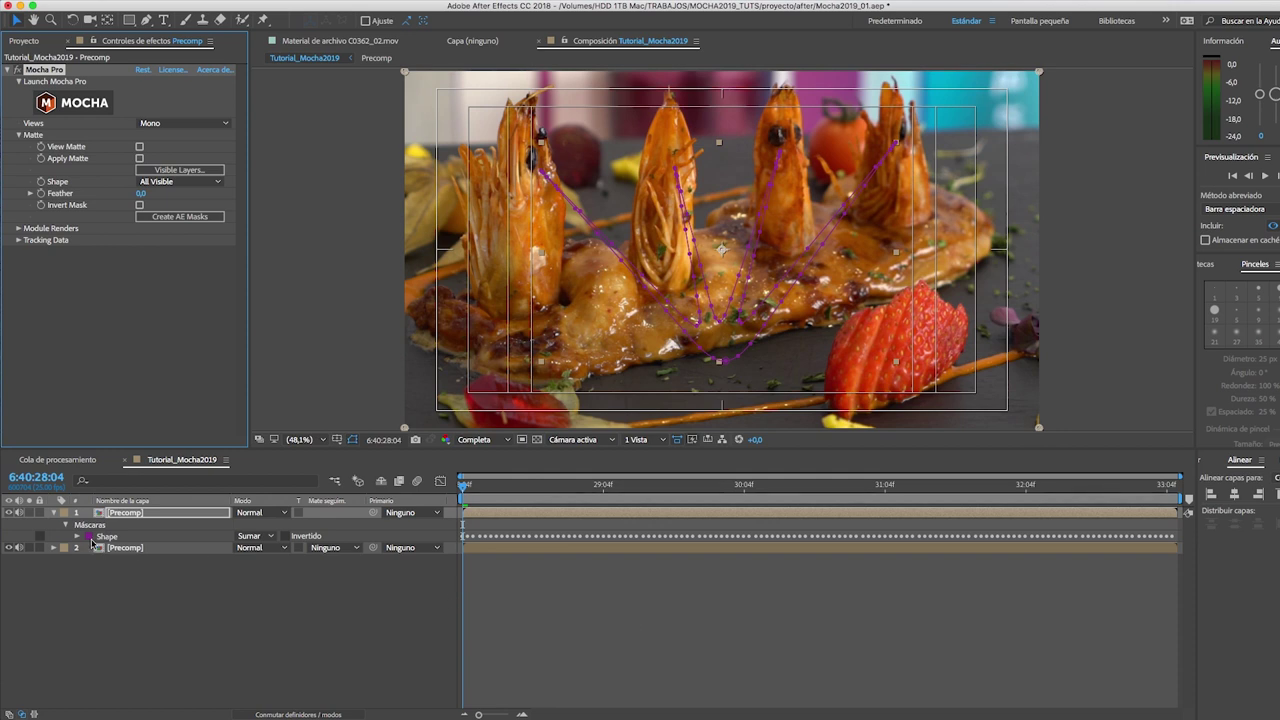
left_click(29, 513)
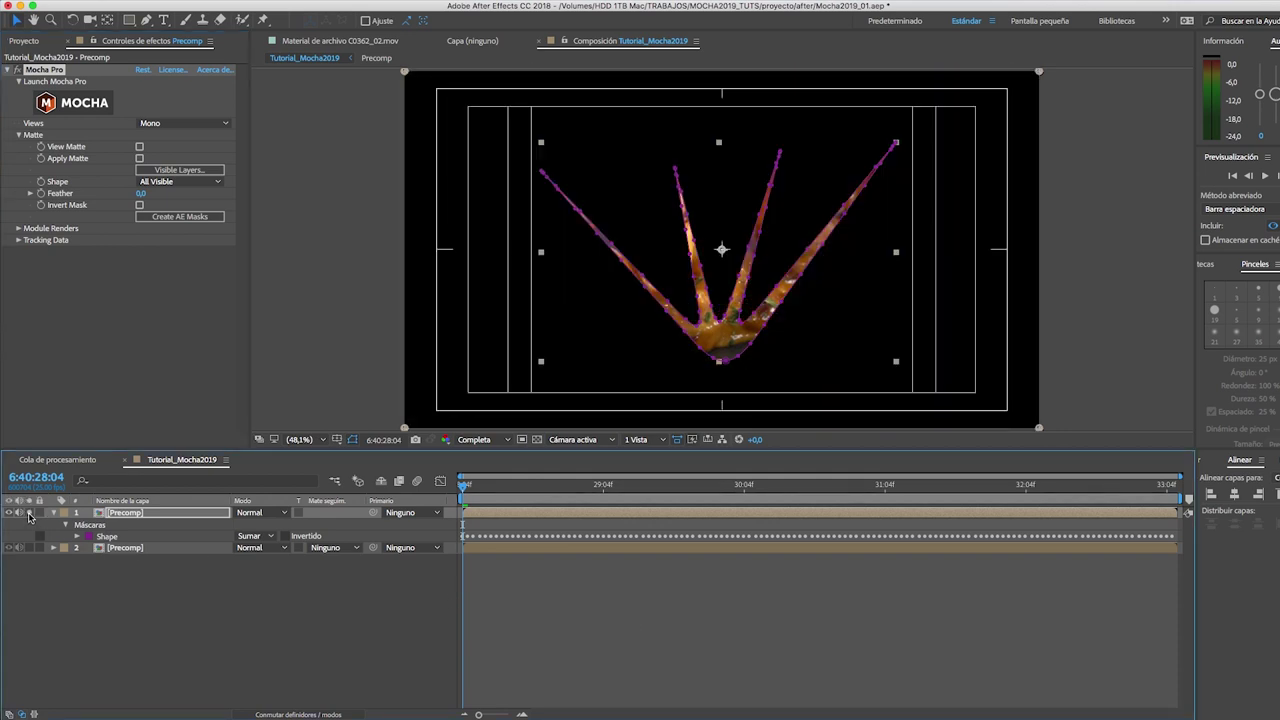
left_click(29, 513)
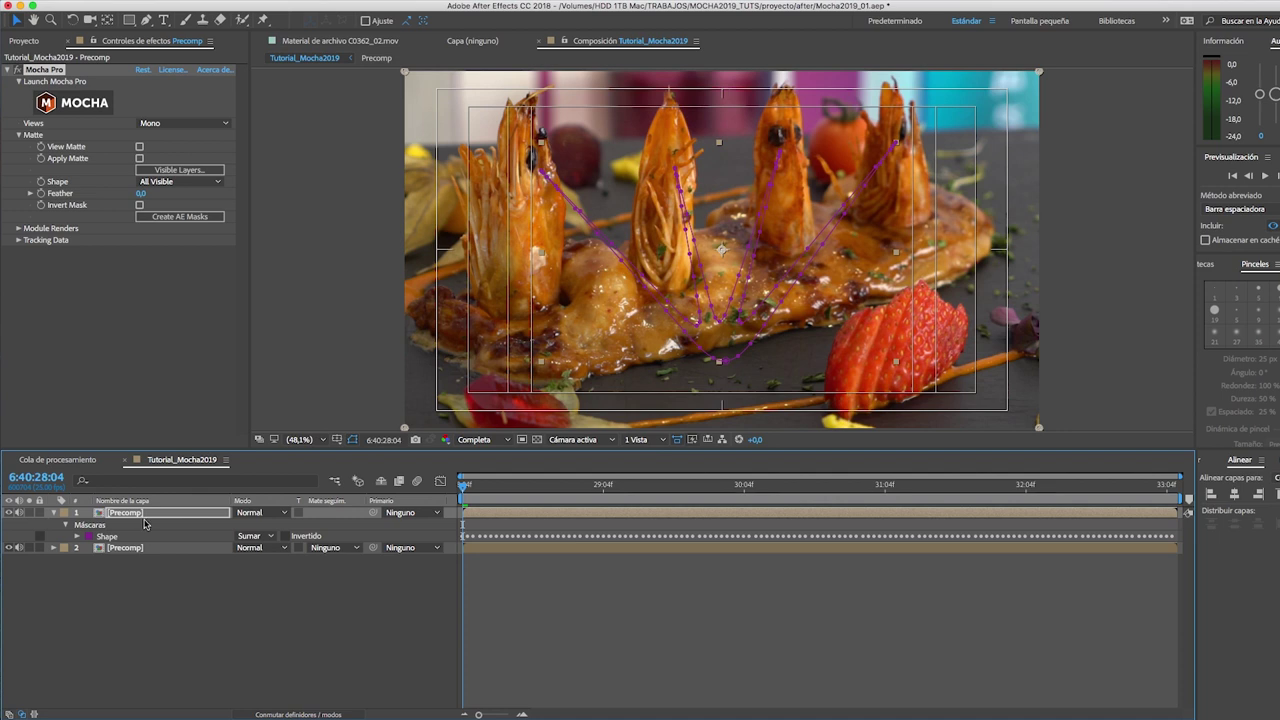
left_click(9, 71)
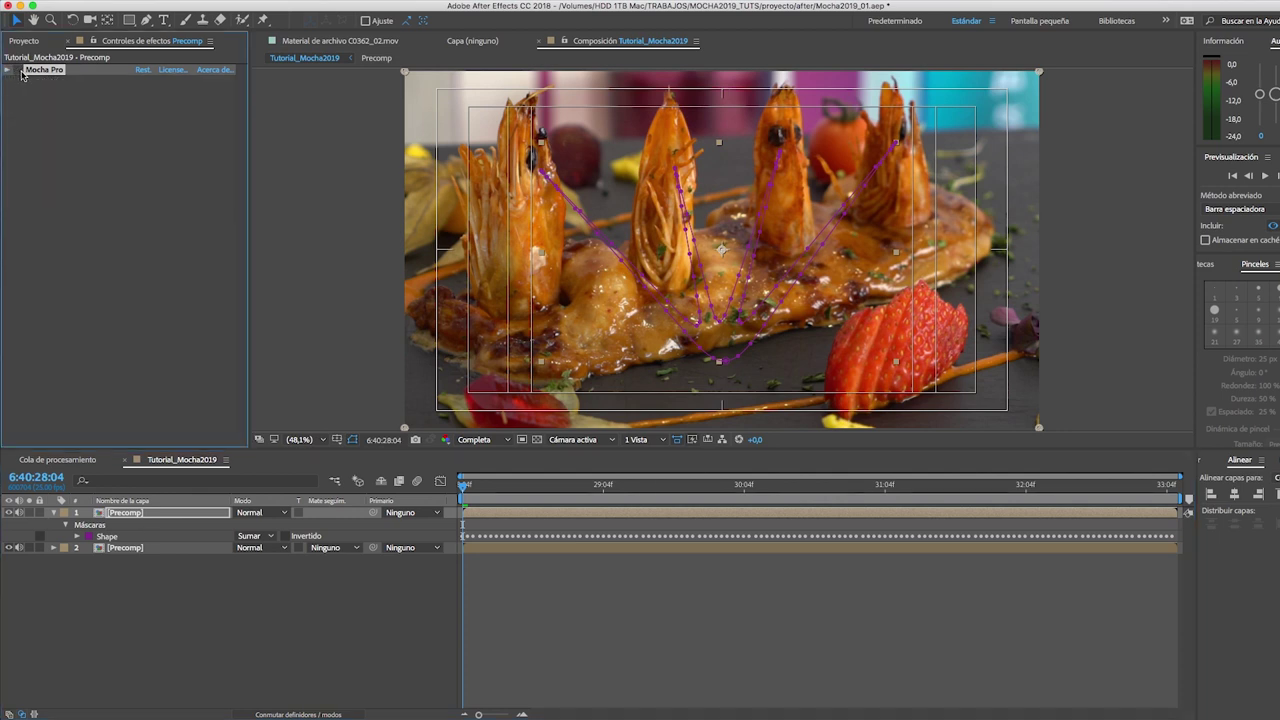
Add a Fill effect to the top Precomp with colour FFFFFF
mouse_move(355, 199)
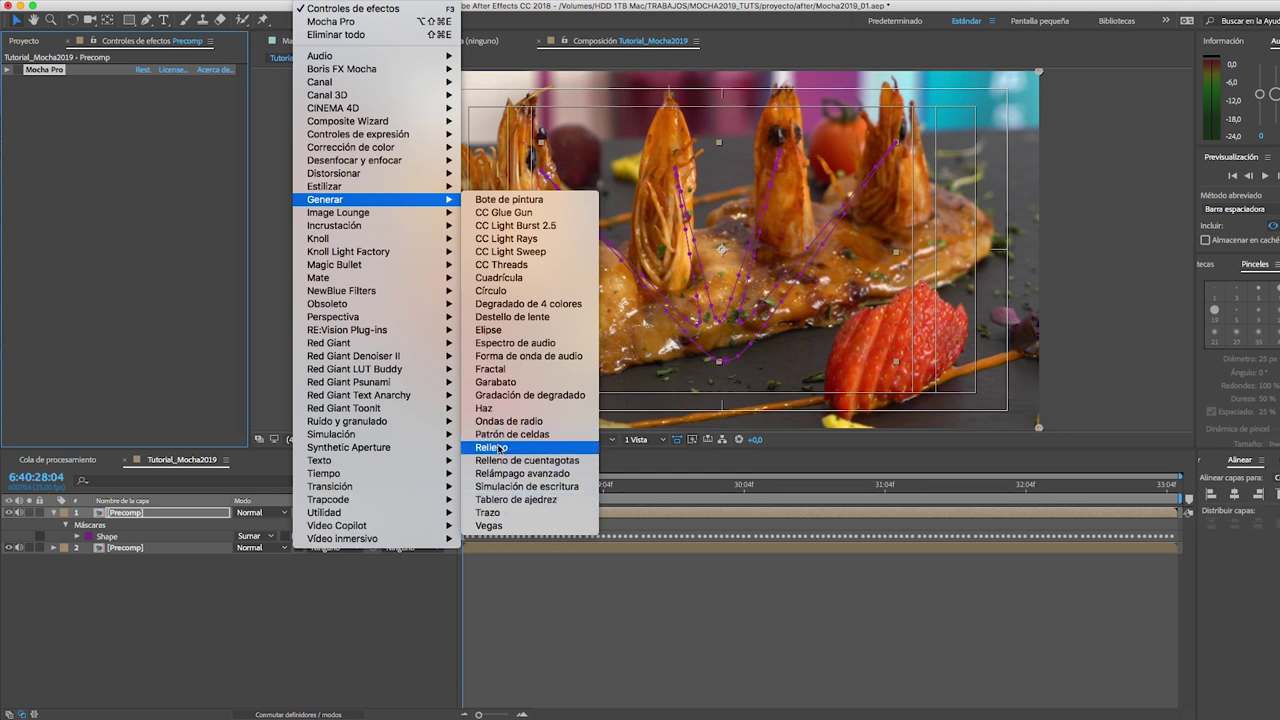
left_click(210, 181)
left_click(145, 117)
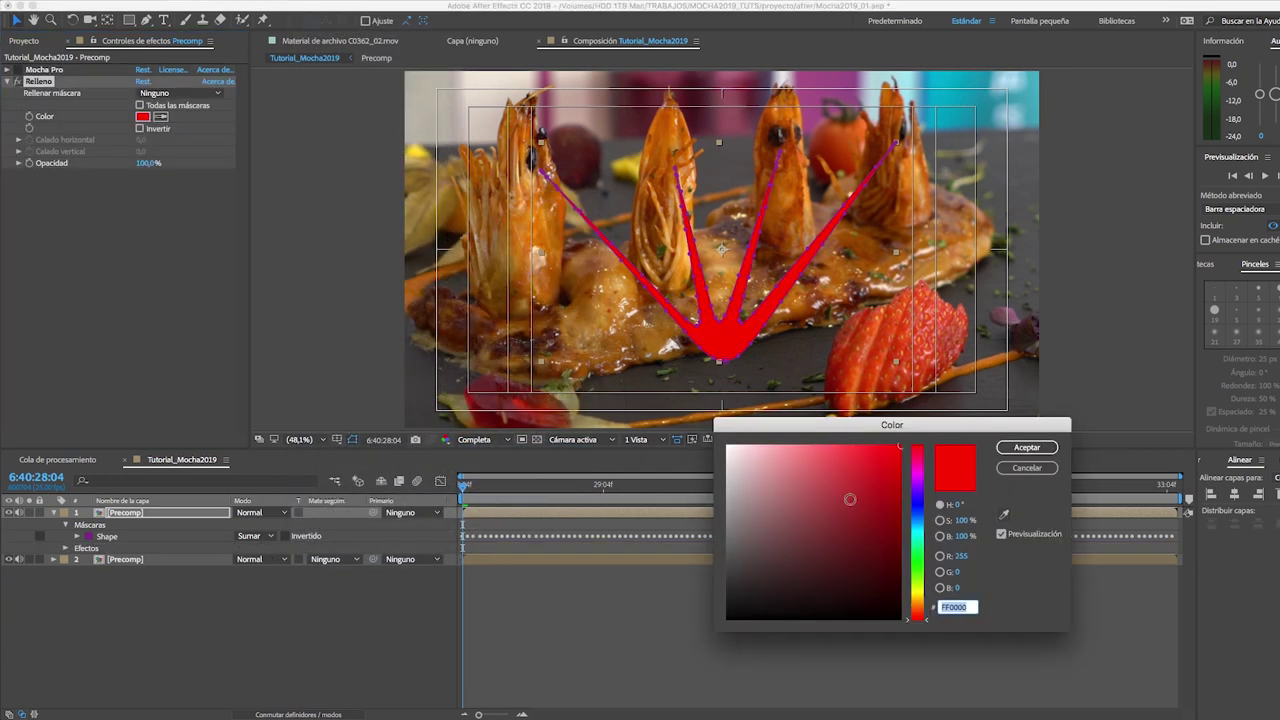
type("FFFFFF")
left_click(1027, 447)
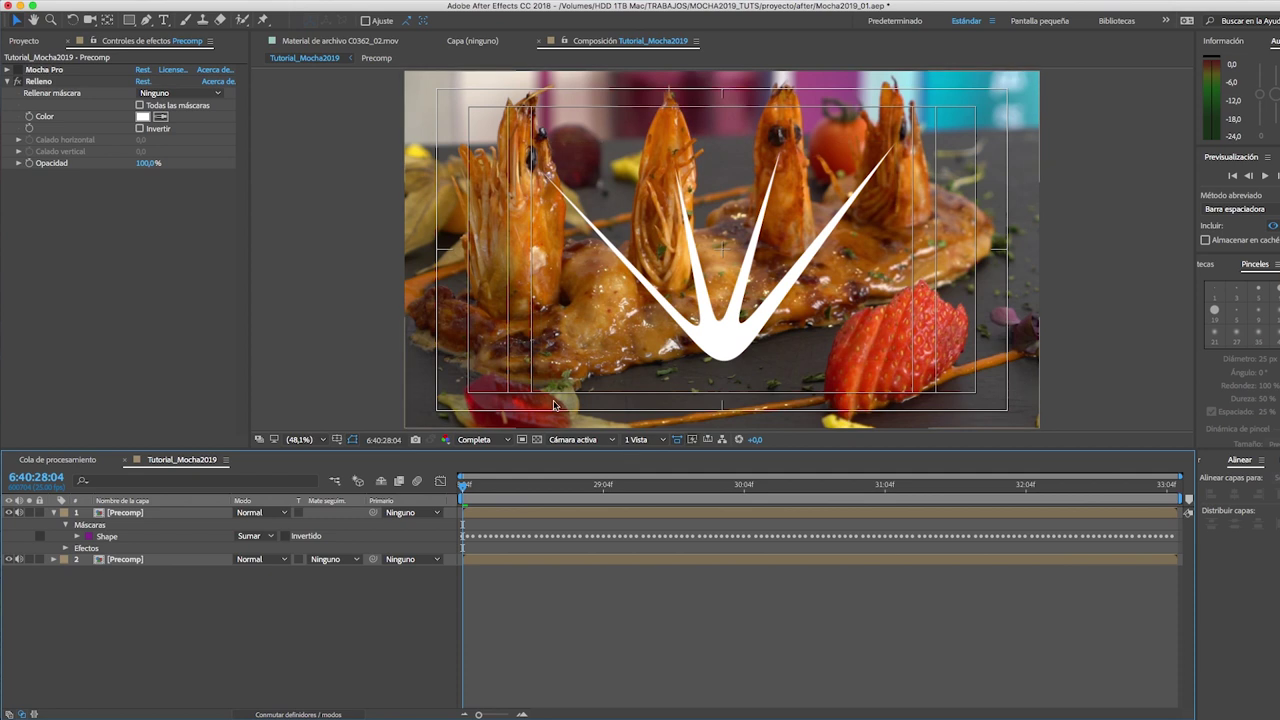
Turn off the safe-margin guides and start a new text layer below the shape
left_click(352, 440)
left_click(366, 453)
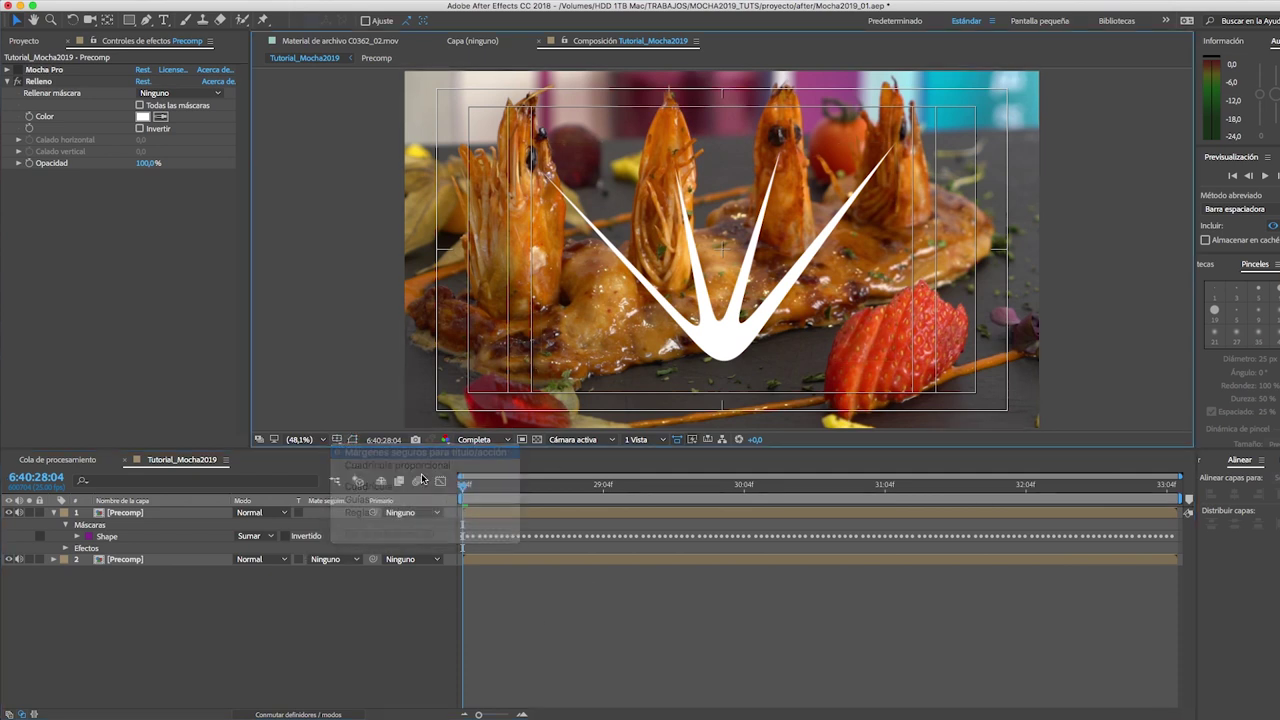
key("ctrl+t")
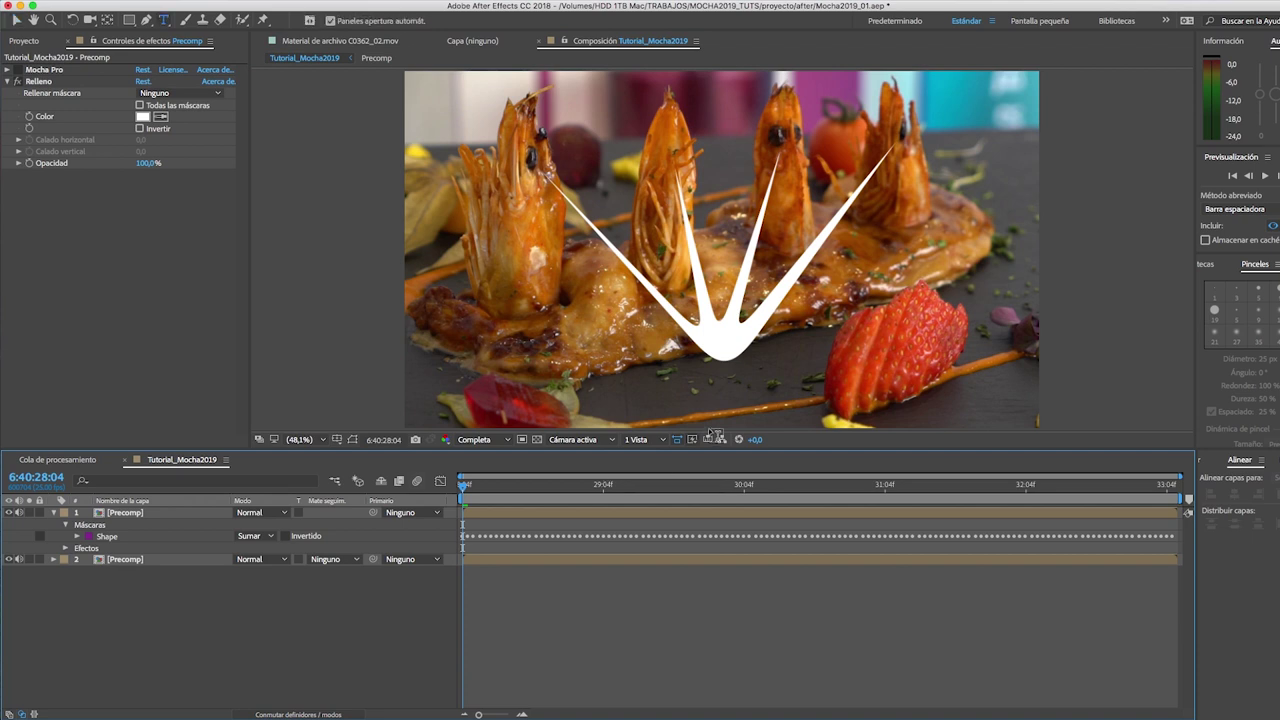
left_click(674, 398)
Type the word PRAWNS in the new text layer
type("par")
key("BackSpace")
key("BackSpace")
type("rawns")
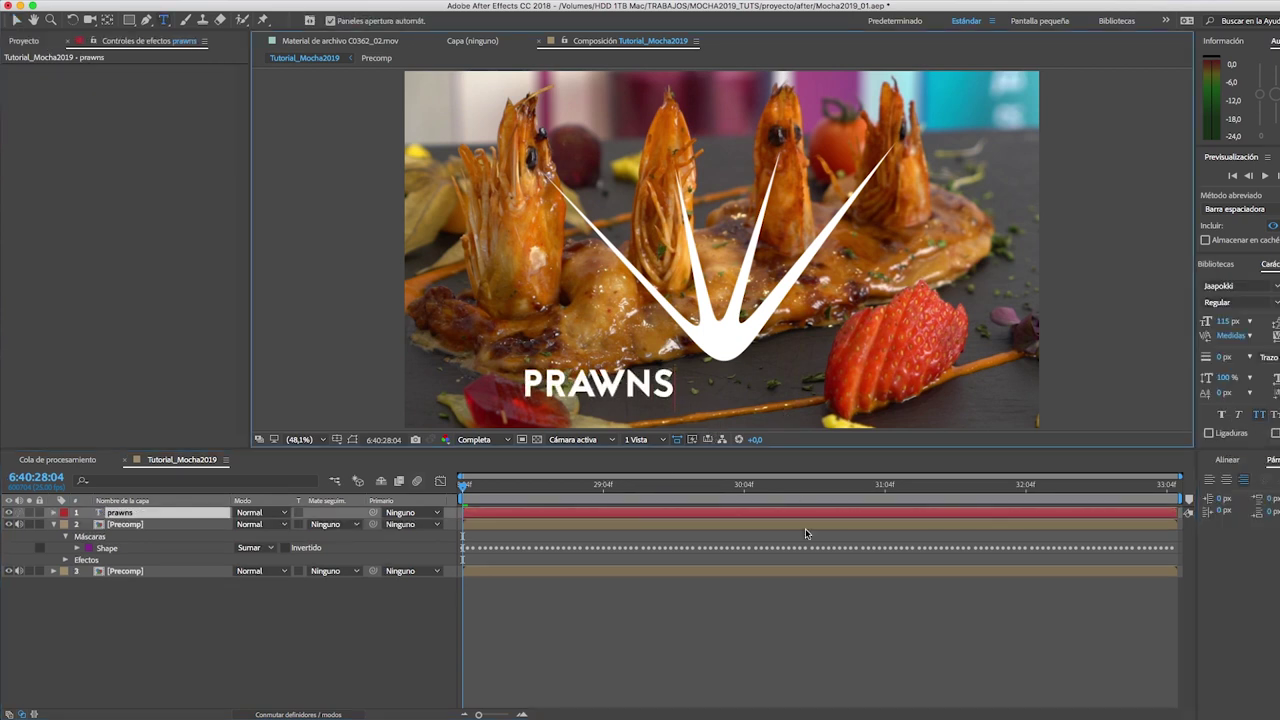
left_click(805, 528)
Centre the PRAWNS text layer horizontally using the Align options
key("v")
left_click(616, 391)
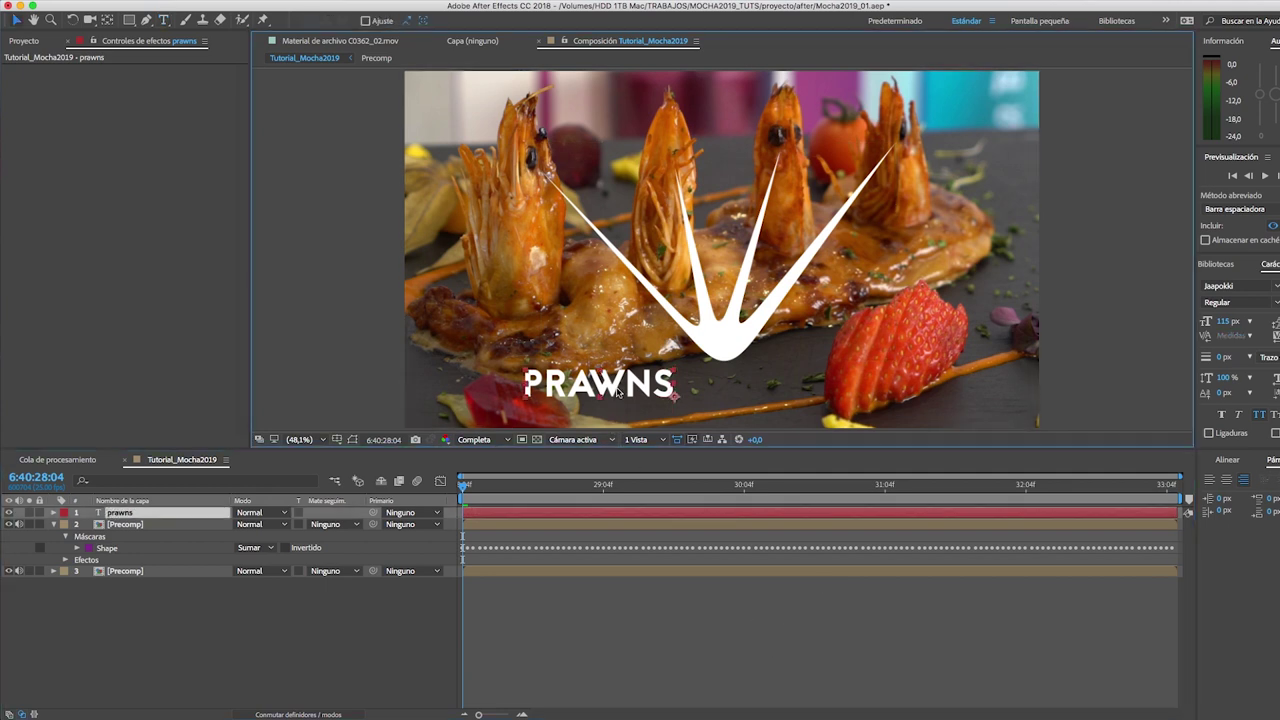
left_click(1230, 460)
left_click(1245, 495)
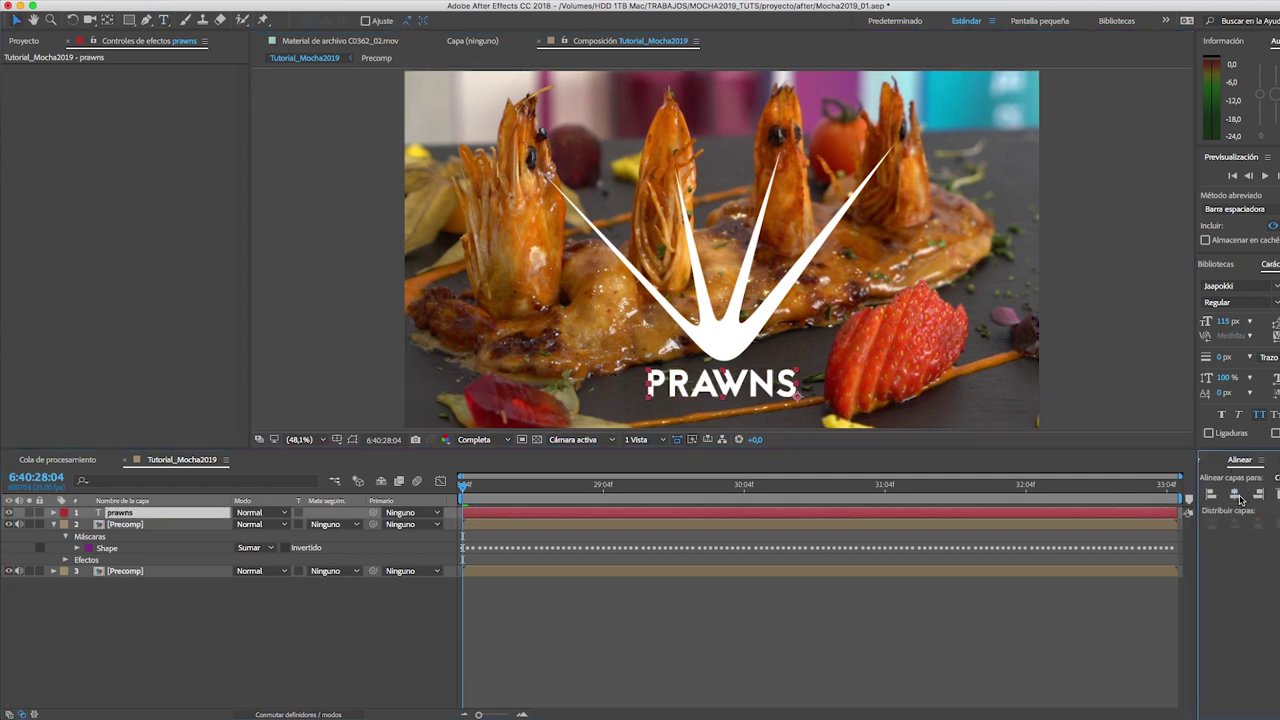
left_click(788, 603)
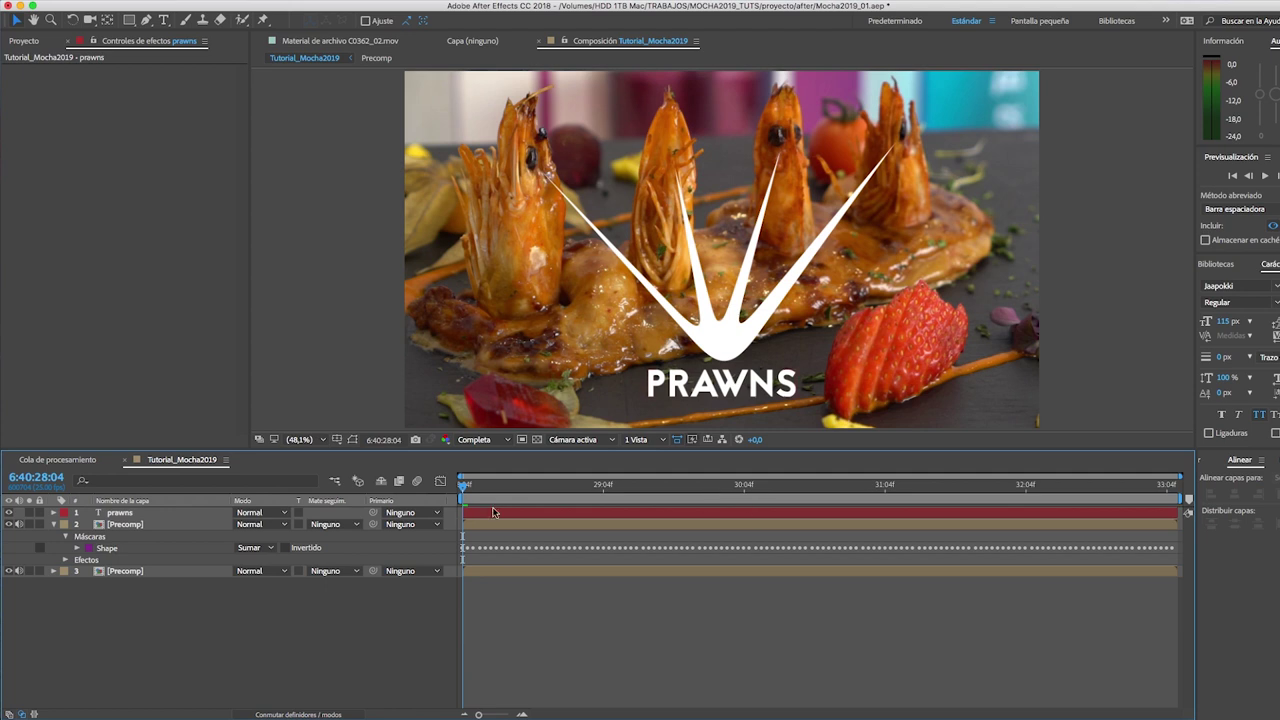
Collapse the precomp's mask details and preview the finished composition
left_click(53, 525)
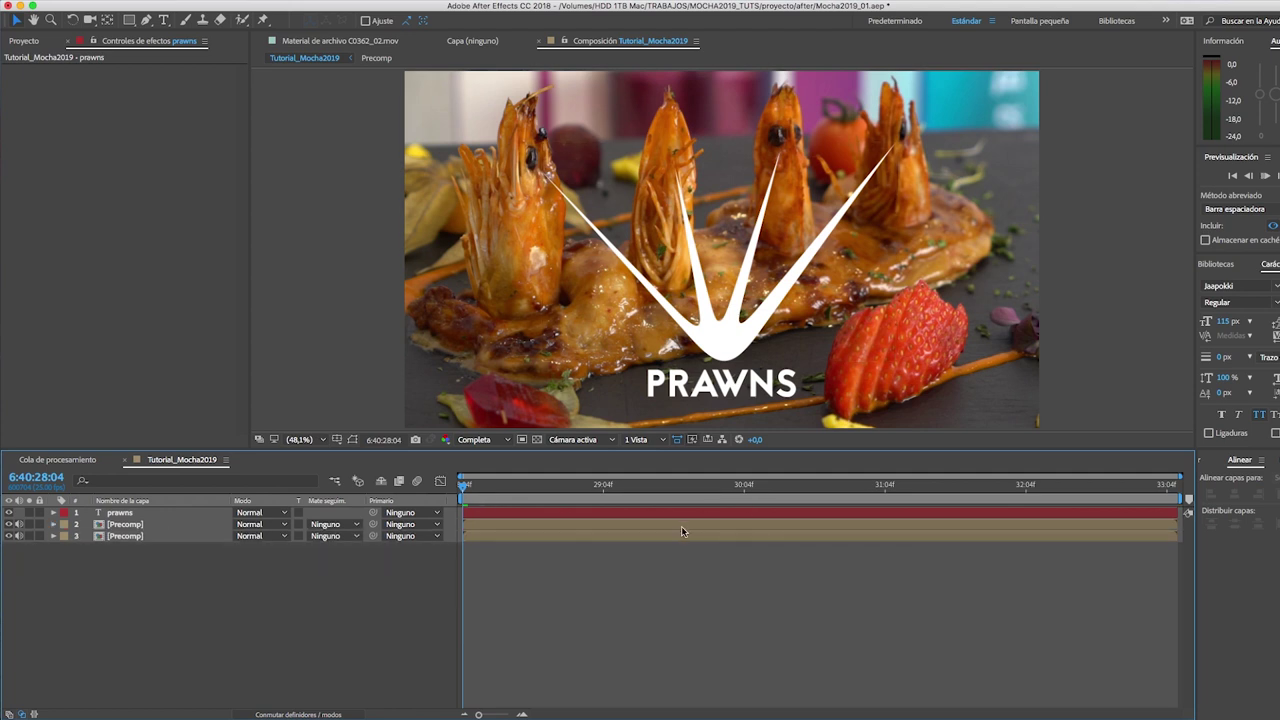
key("space")
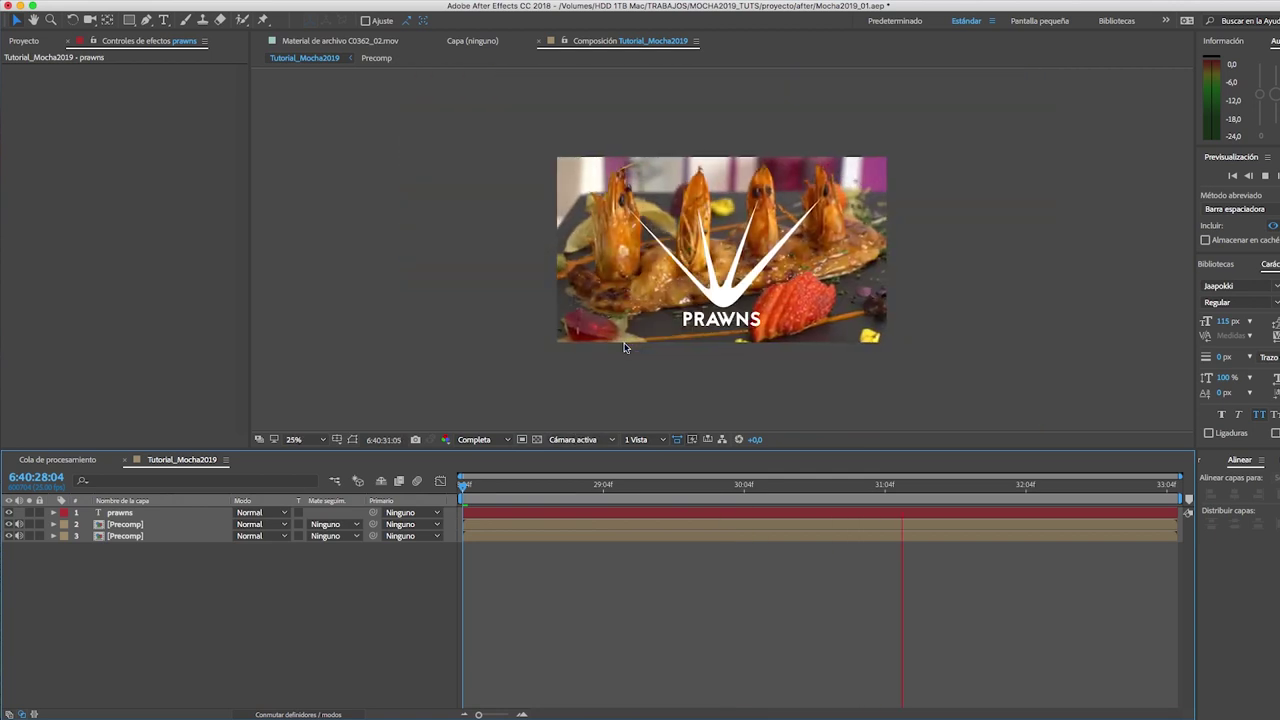
scroll(624, 348, "up", 2)
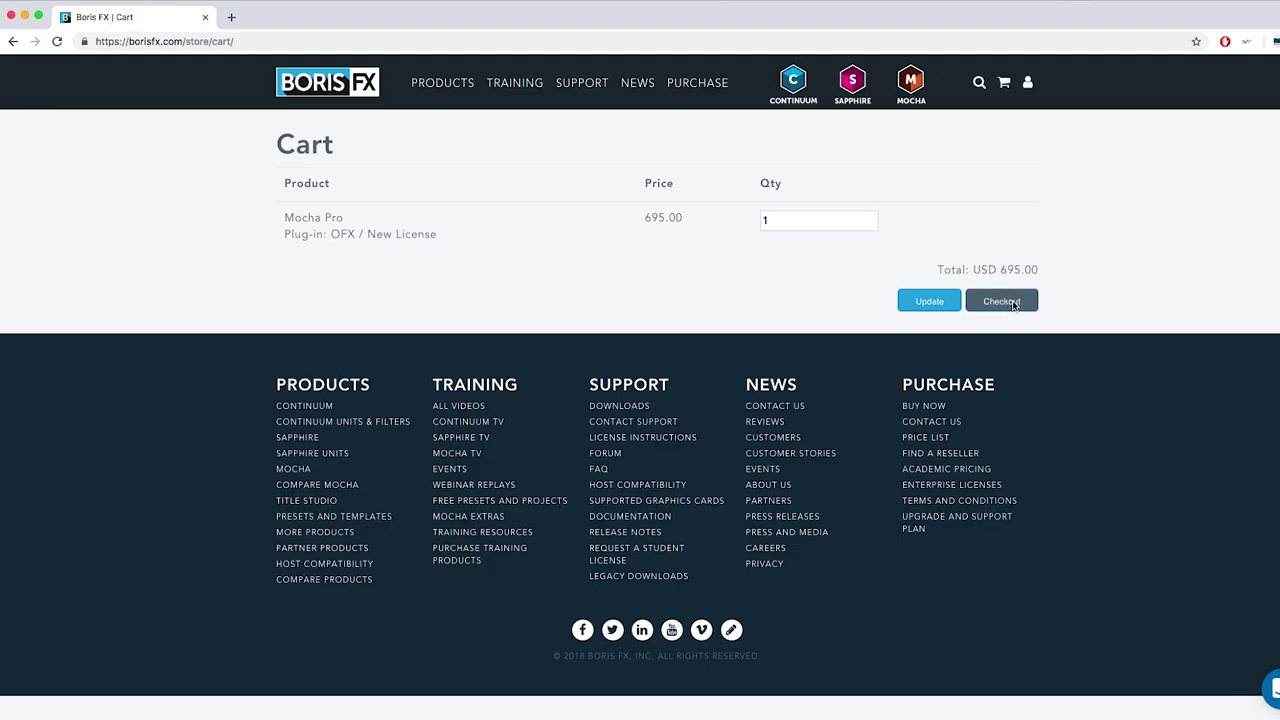
At the Mocha Pro checkout, apply a discount code to bring the total to $590.75
left_click(1013, 303)
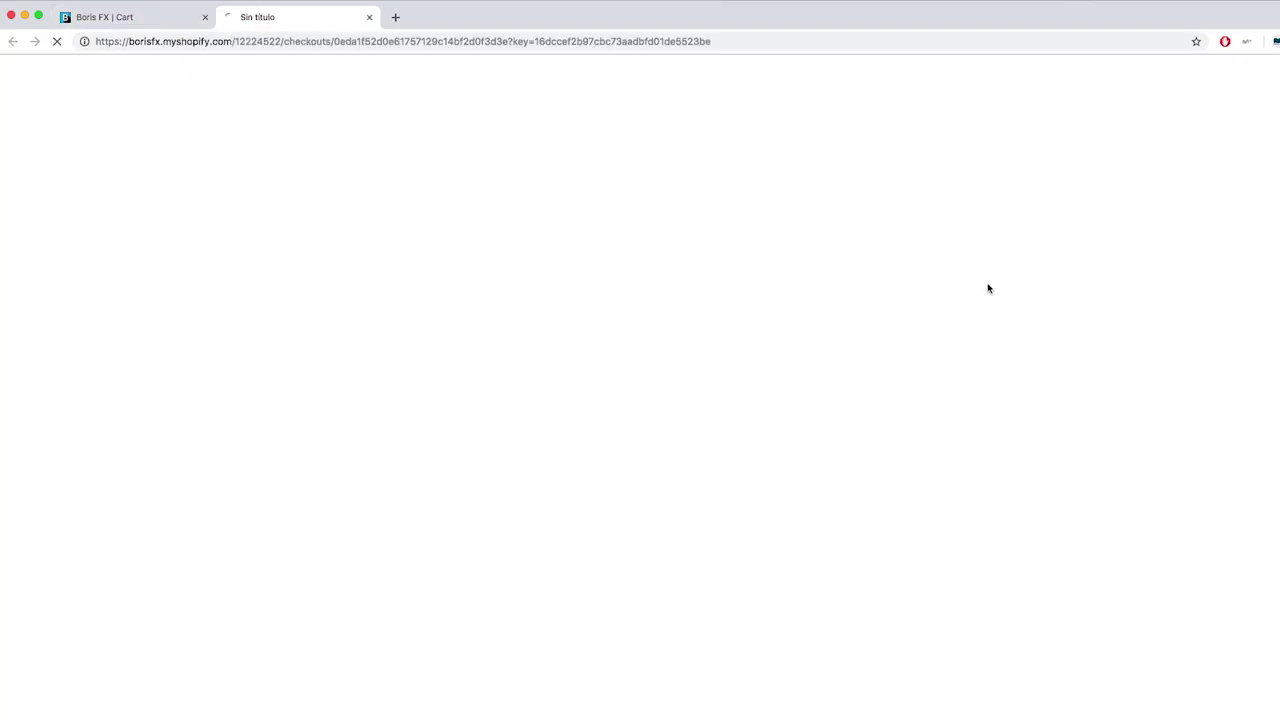
left_click(843, 189)
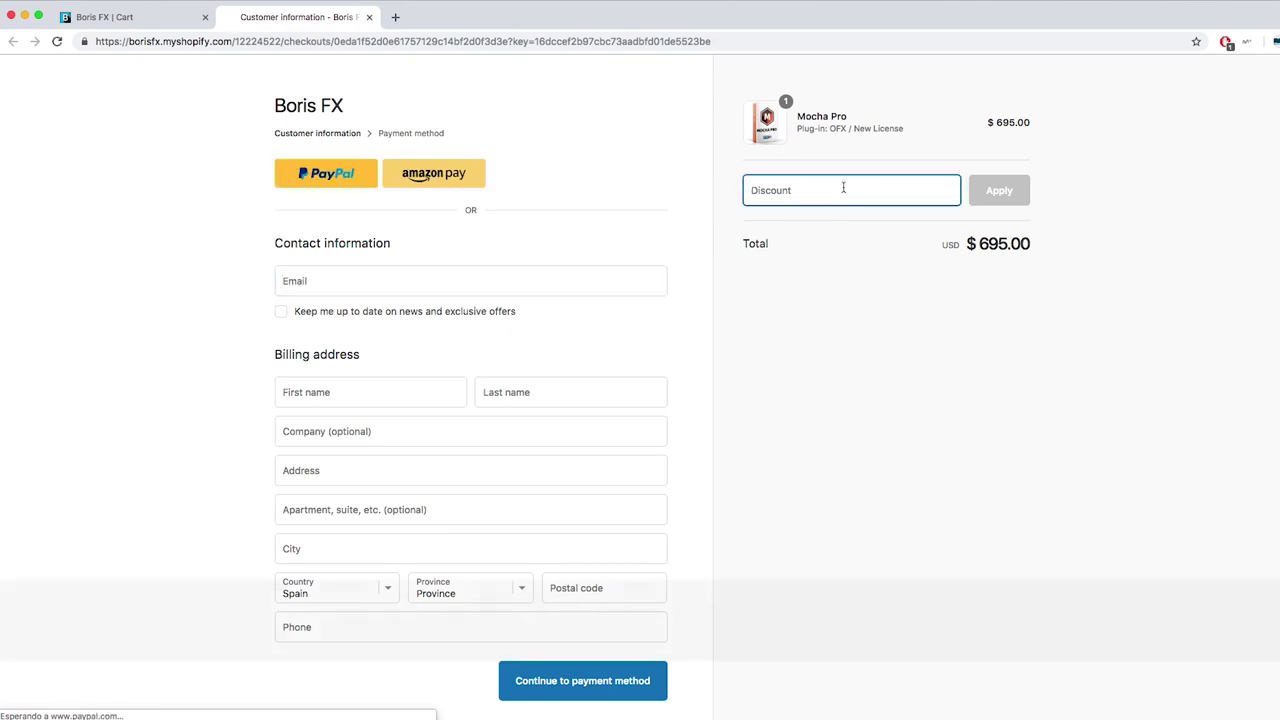
type("nacho15")
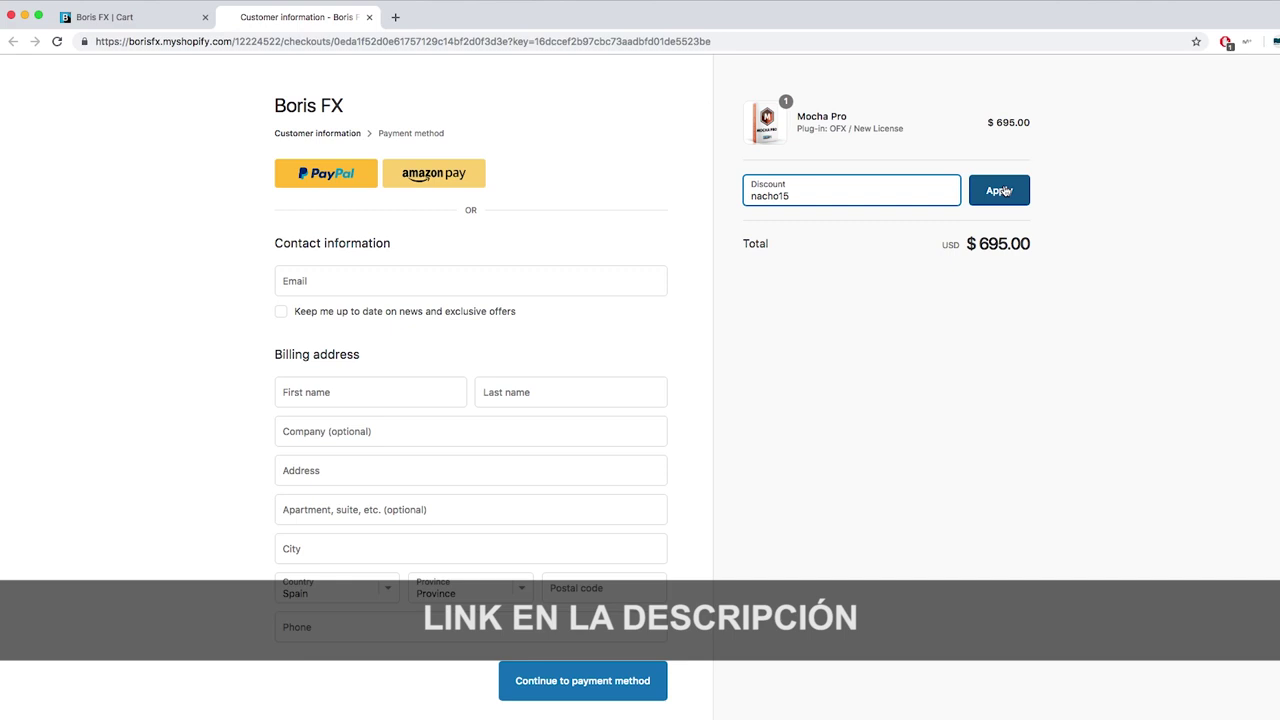
left_click(1002, 190)
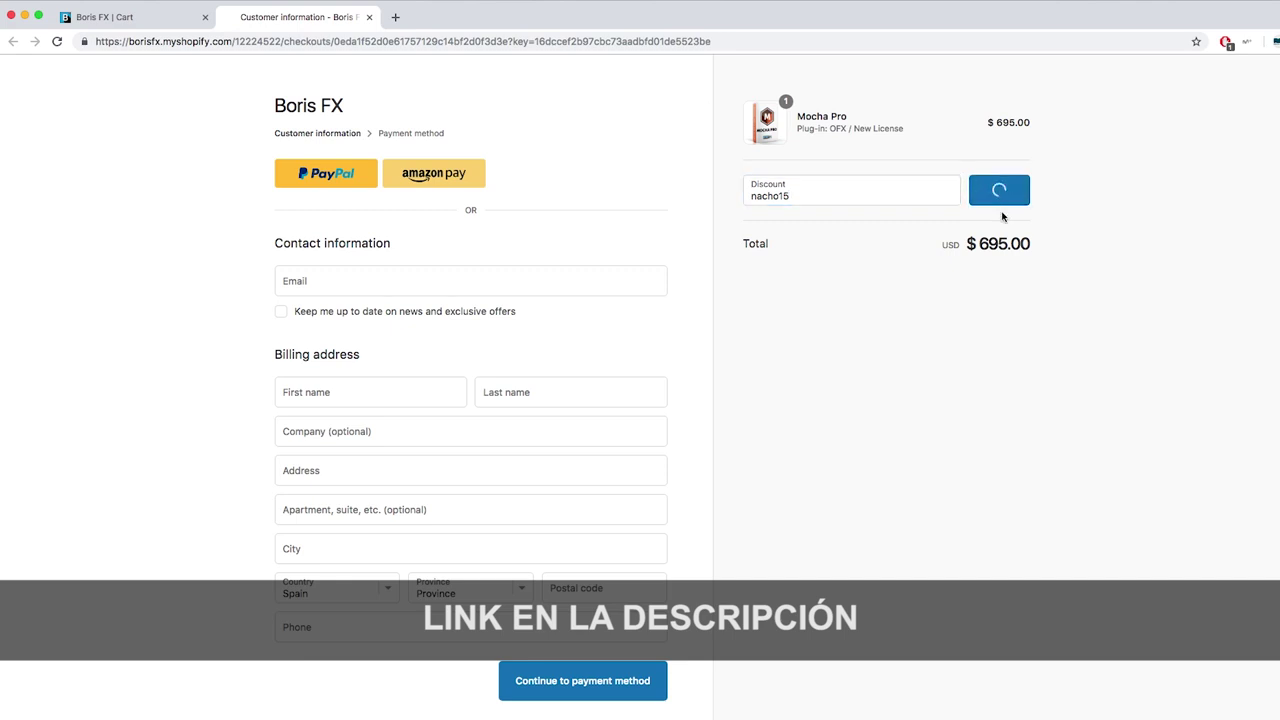